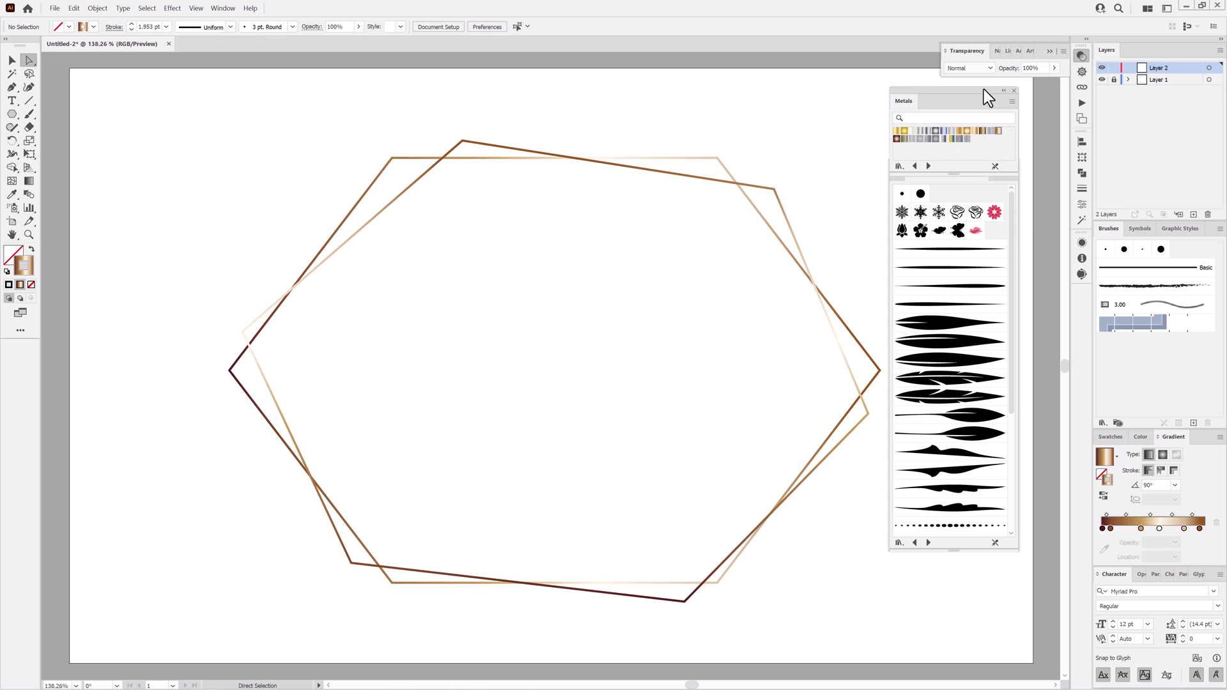
Move the floating brush library farther beneath the Metals swatch library.
{"action": "left_click_drag", "start_coordinate": [976, 163], "coordinate": [976, 202]}
{"action": "scroll", "coordinate": [1014, 460], "scroll_direction": "down", "scroll_amount": 3}
{"action": "scroll", "coordinate": [1015, 461], "scroll_direction": "up", "scroll_amount": 5}
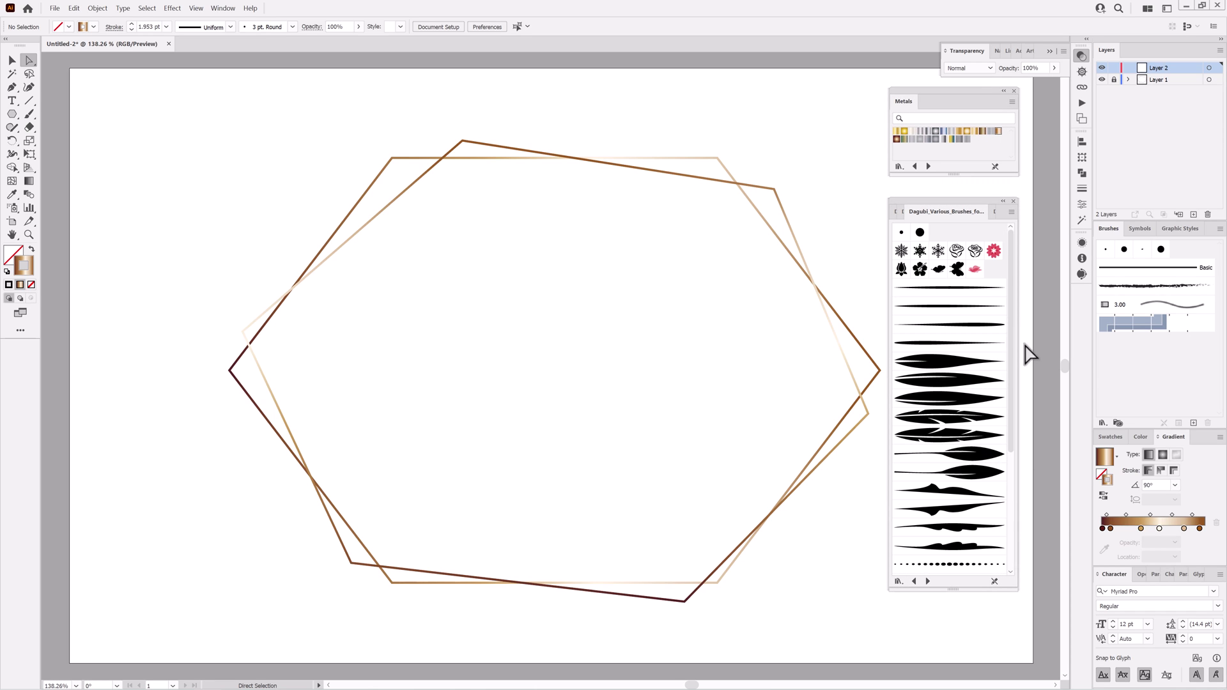
Paint a large S-shaped curl inside the hexagonal frames with a black one-sided tapered brush, and set its stroke to 2 pt.
{"action": "double_click", "coordinate": [29, 113]}
{"action": "left_click", "coordinate": [630, 397]}
{"action": "left_click", "coordinate": [1141, 437]}
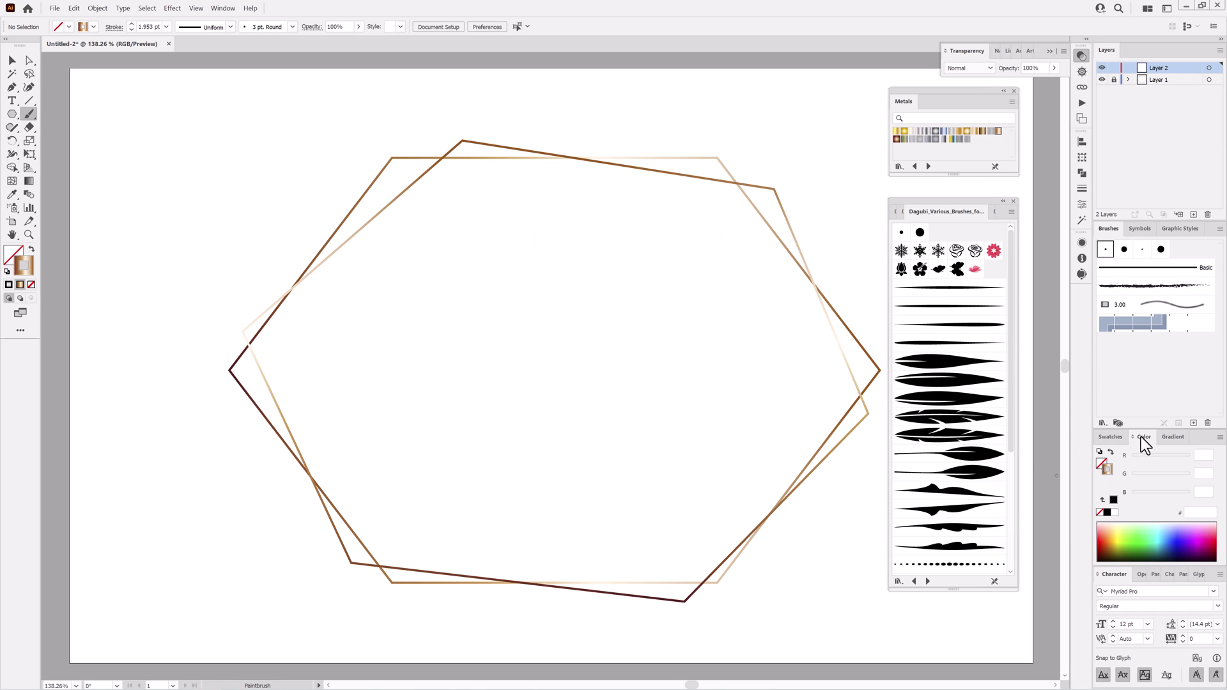
{"action": "left_click", "coordinate": [1107, 512]}
{"action": "left_click", "coordinate": [976, 326]}
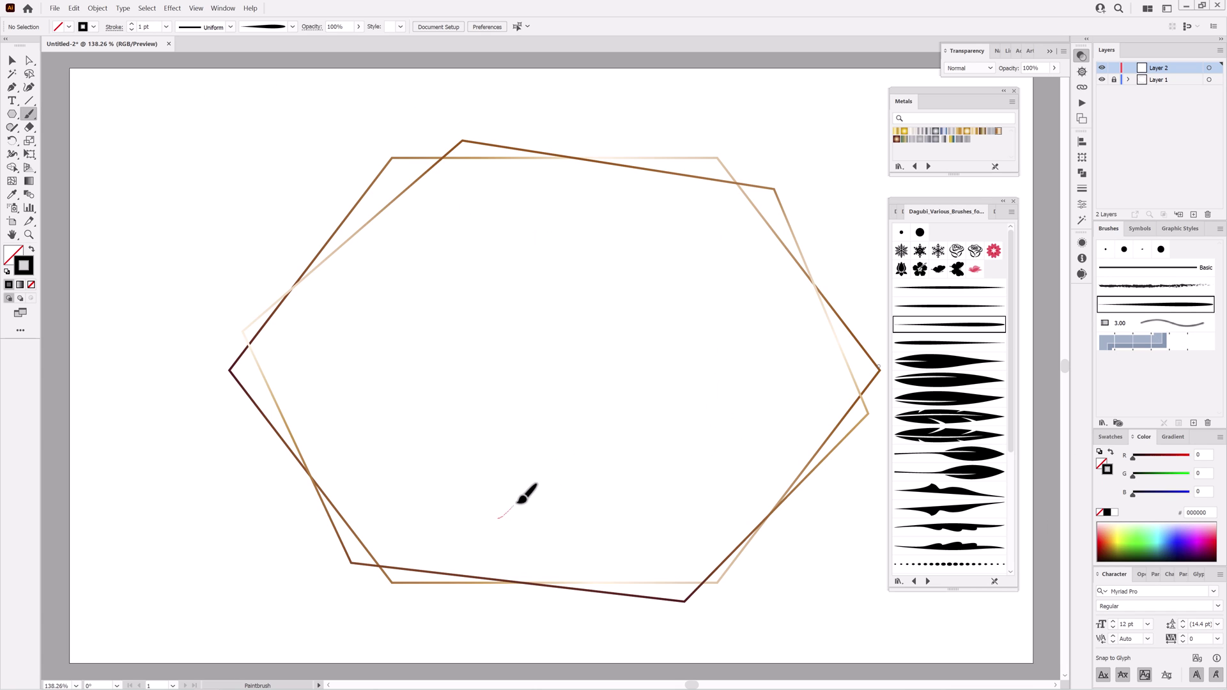
{"action": "left_click_drag", "start_coordinate": [725, 381], "coordinate": [640, 404]}
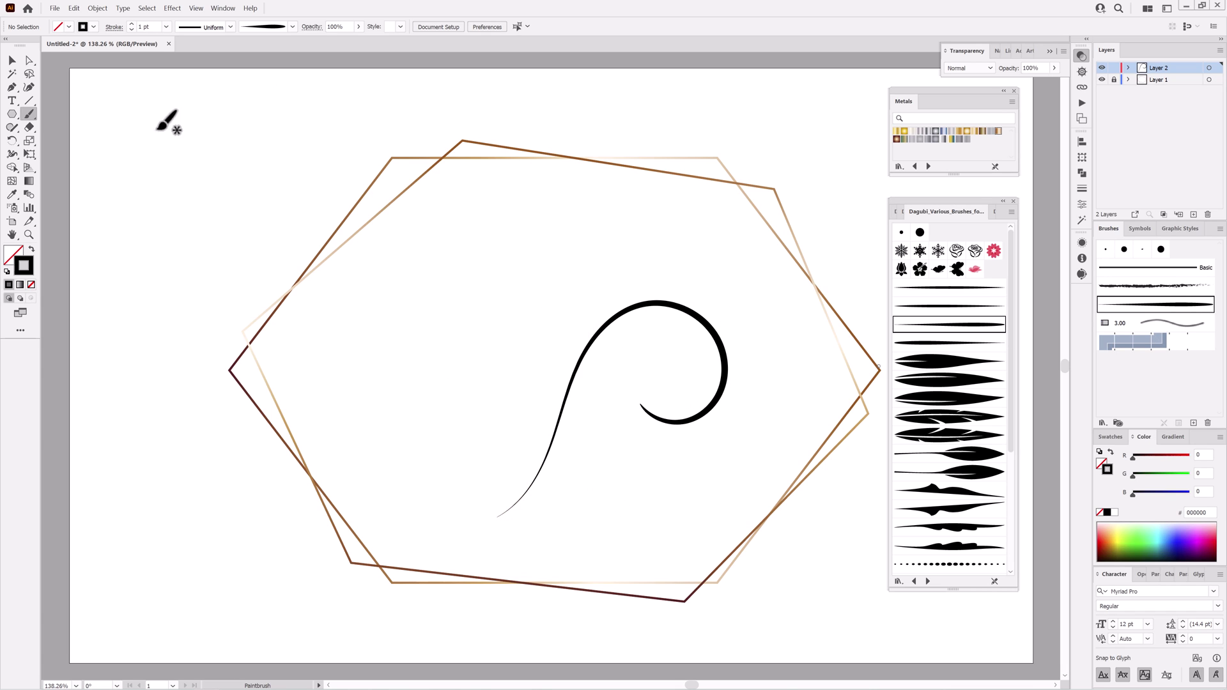
{"action": "left_click", "coordinate": [131, 24]}
{"action": "left_click", "coordinate": [597, 101]}
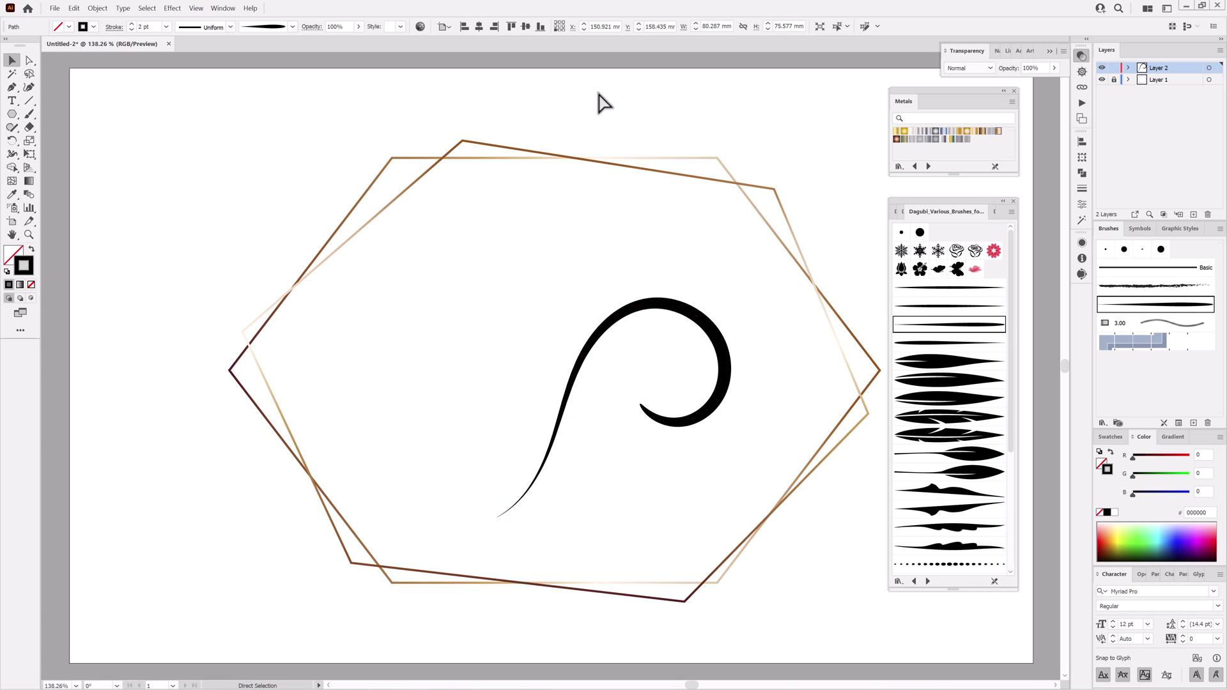
Paint two more curls stacked above the main one using the brush that tapers at both ends.
{"action": "left_click", "coordinate": [970, 288]}
{"action": "key", "text": "b"}
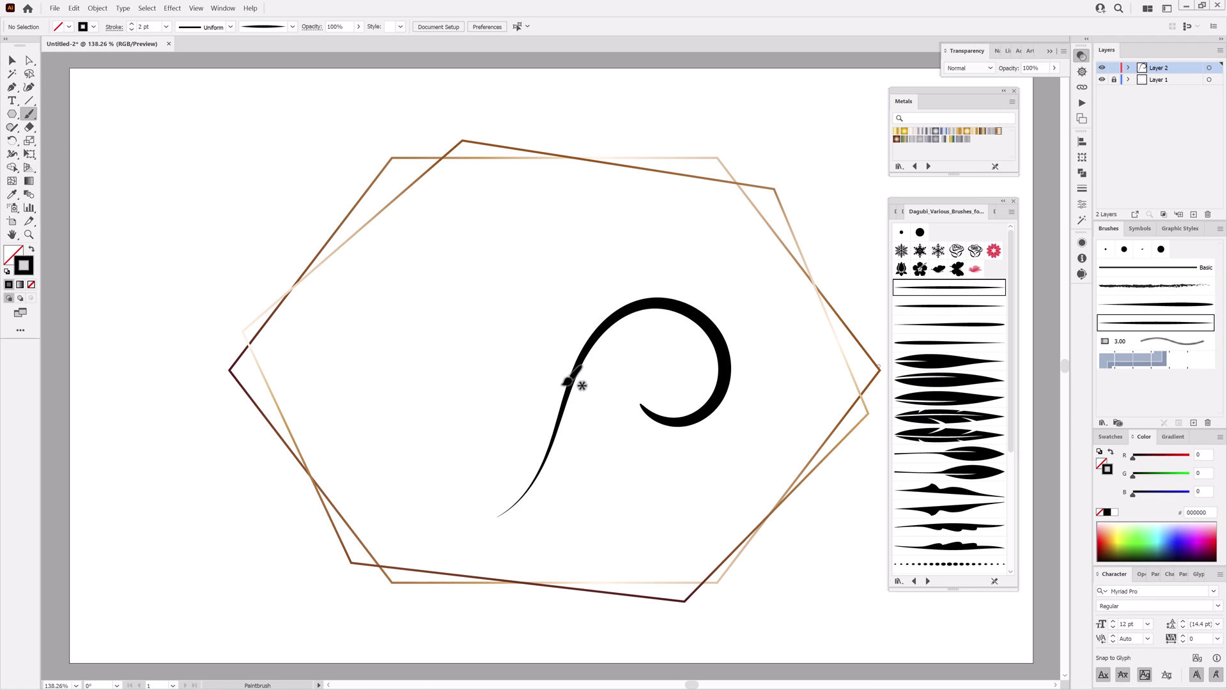
{"action": "left_click_drag", "start_coordinate": [703, 323], "coordinate": [662, 337]}
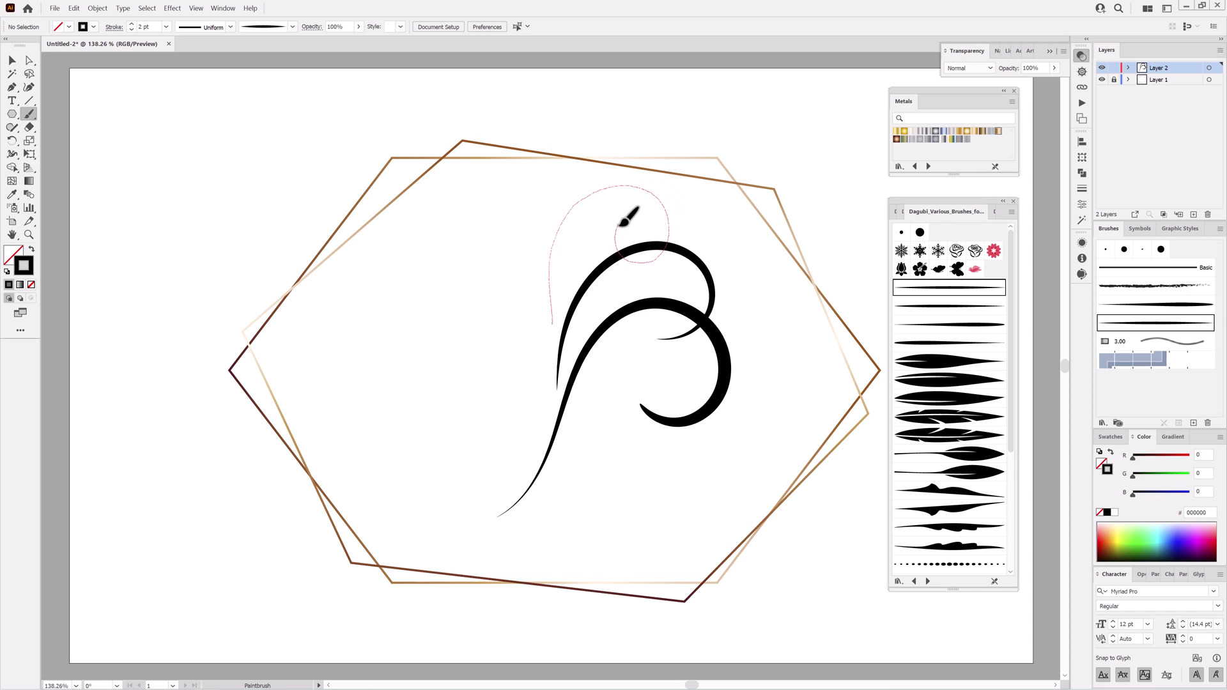
{"action": "left_click_drag", "start_coordinate": [619, 225], "coordinate": [617, 232]}
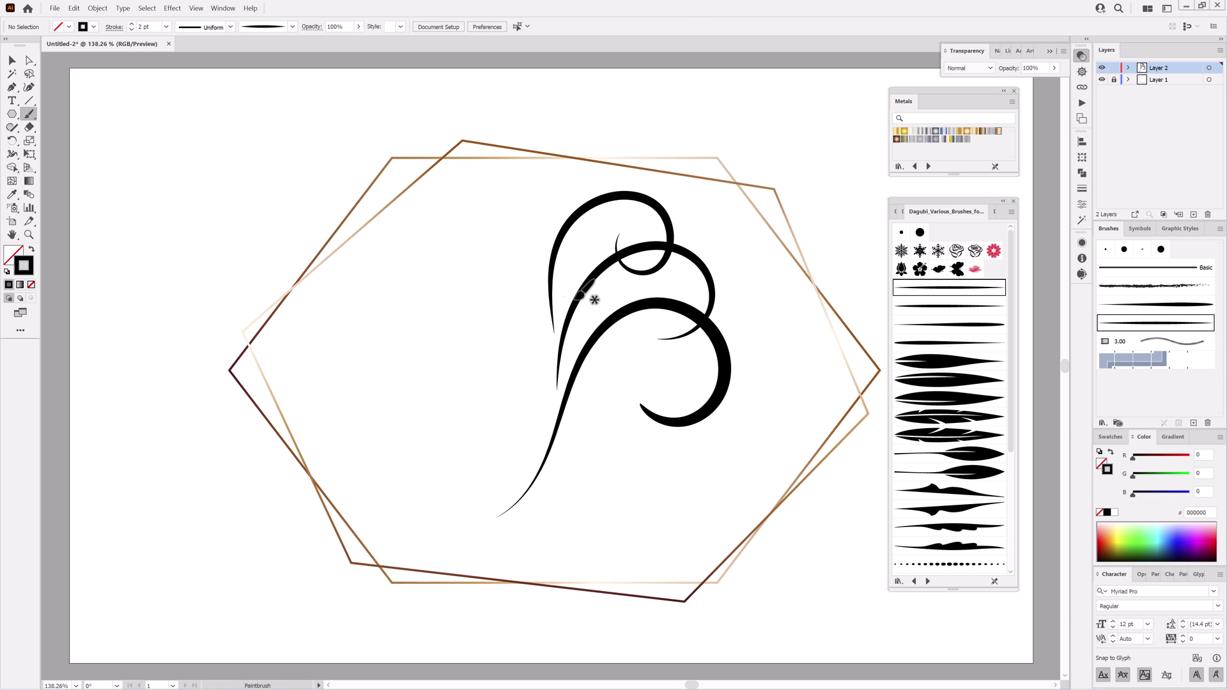
Scale all three curls down slightly and move them lower within the frames.
{"action": "key", "text": "e"}
{"action": "key", "text": "ctrl+a"}
{"action": "left_click_drag", "start_coordinate": [722, 403], "coordinate": [726, 435]}
{"action": "mouse_move", "coordinate": [728, 235]}
{"action": "left_mouse_down"}
{"action": "mouse_move", "coordinate": [707, 282]}
{"action": "mouse_move", "coordinate": [719, 264]}
{"action": "left_mouse_up"}
{"action": "left_click", "coordinate": [282, 206], "text": "ctrl"}
Smooth the arc of the uppermost curl with the Smooth tool.
{"action": "left_click", "coordinate": [594, 267], "text": "ctrl"}
{"action": "left_click", "coordinate": [21, 125]}
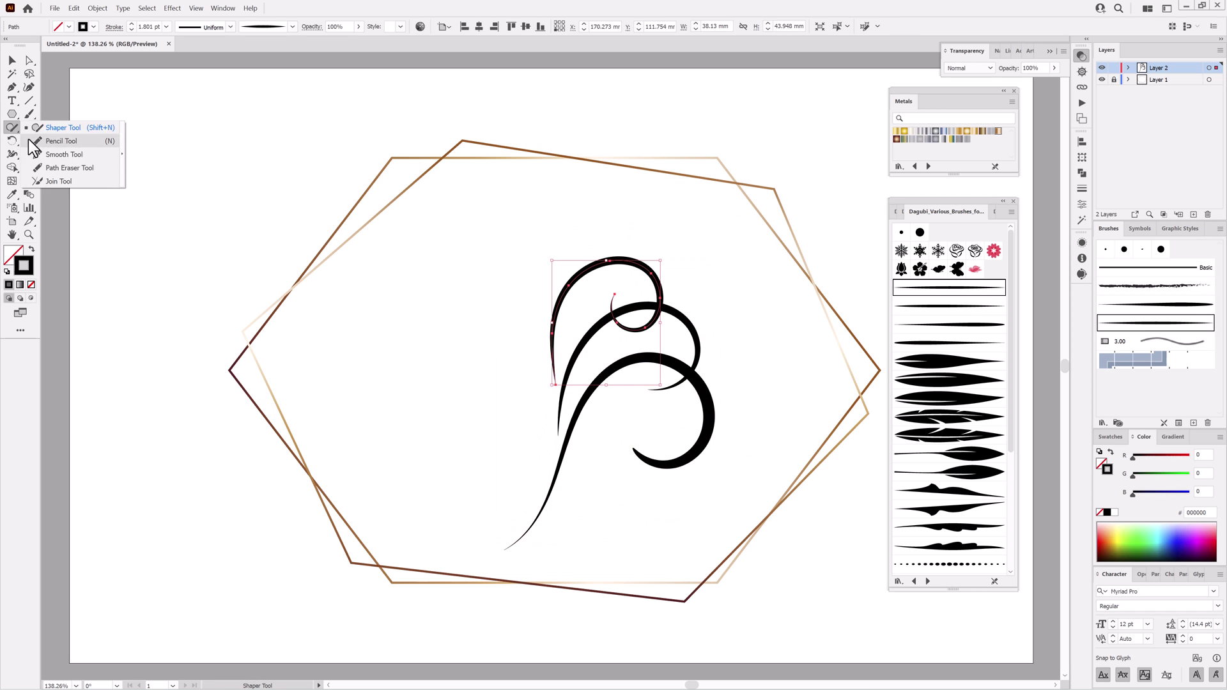
{"action": "left_click", "coordinate": [73, 156]}
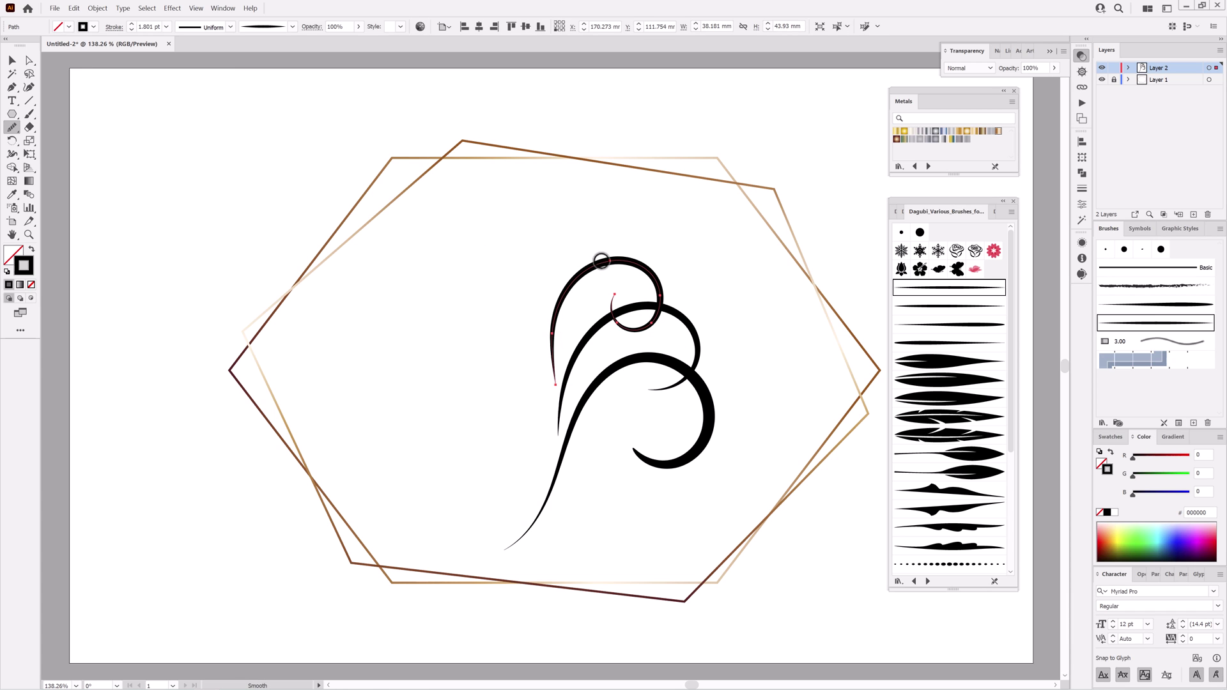
{"action": "left_click_drag", "start_coordinate": [601, 260], "coordinate": [659, 301]}
{"action": "left_click", "coordinate": [447, 275], "text": "ctrl"}
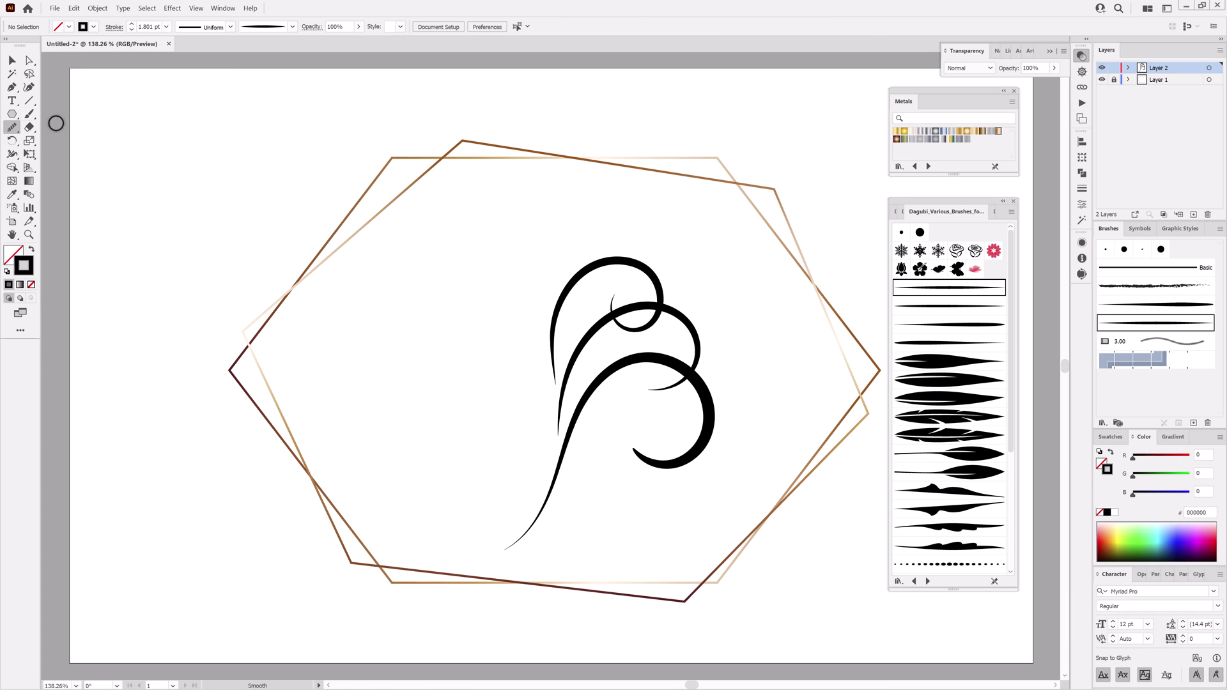
Paint four overlapping petals at the lower tip of the main stem with the one-sided tapered brush at 1.1 pt.
{"action": "left_click", "coordinate": [28, 114]}
{"action": "mouse_move", "coordinate": [502, 571]}
{"action": "left_mouse_down"}
{"action": "mouse_move", "coordinate": [640, 498]}
{"action": "mouse_move", "coordinate": [665, 414]}
{"action": "left_mouse_up"}
{"action": "left_click", "coordinate": [968, 324]}
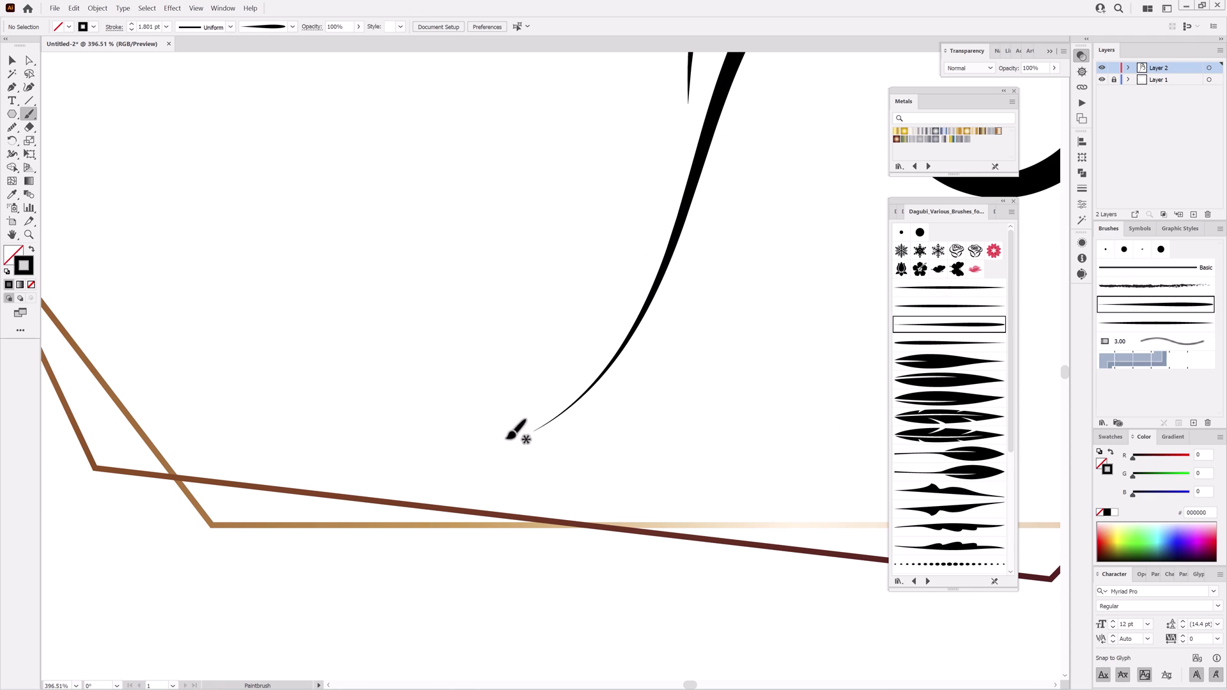
{"action": "left_click_drag", "start_coordinate": [528, 435], "coordinate": [617, 451]}
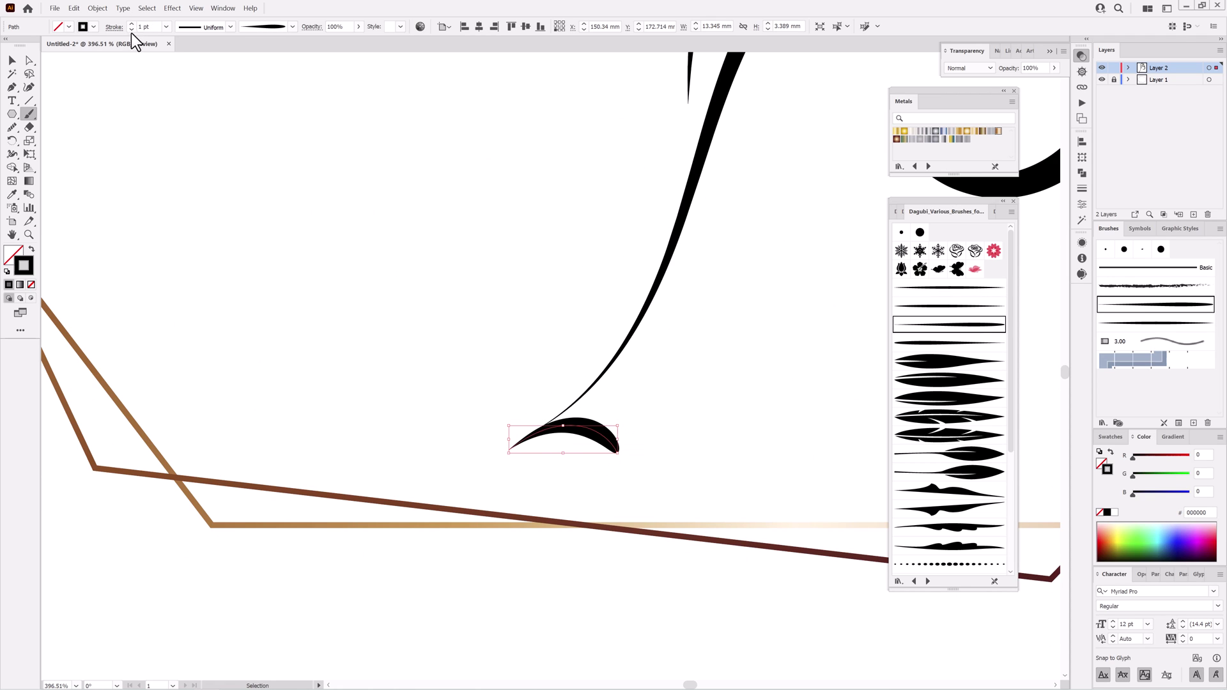
{"action": "left_click", "coordinate": [709, 397], "text": "ctrl"}
{"action": "left_click_drag", "start_coordinate": [528, 436], "coordinate": [605, 428]}
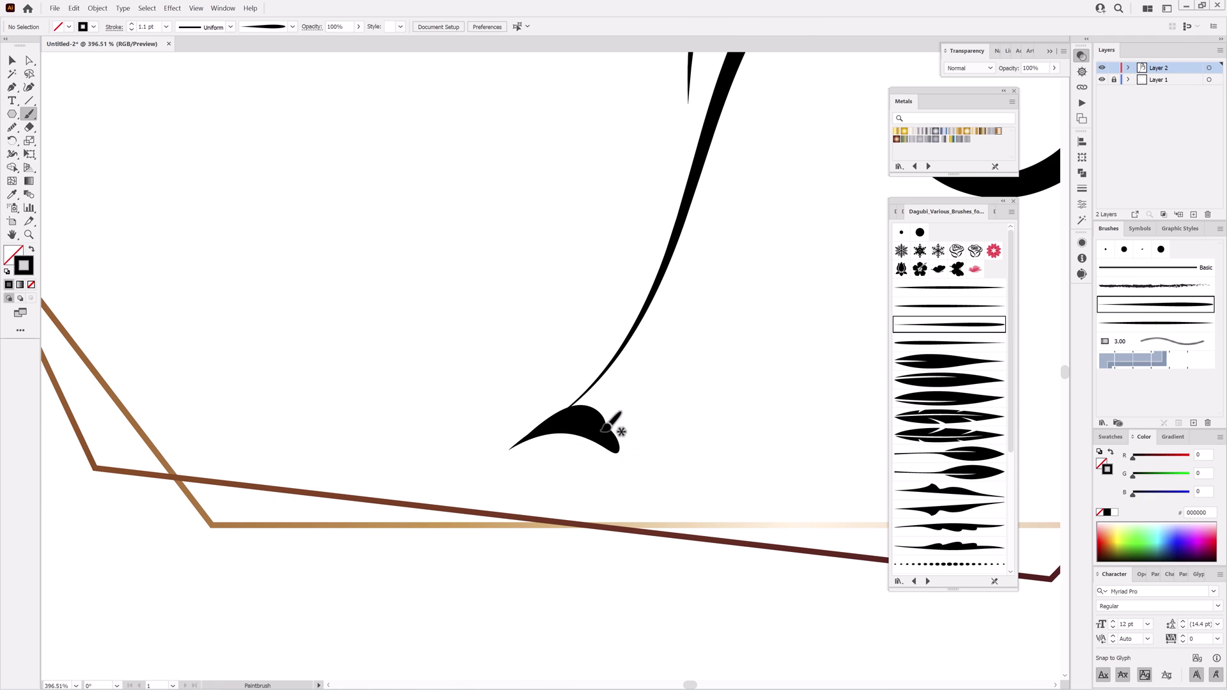
{"action": "left_click_drag", "start_coordinate": [529, 437], "coordinate": [532, 342]}
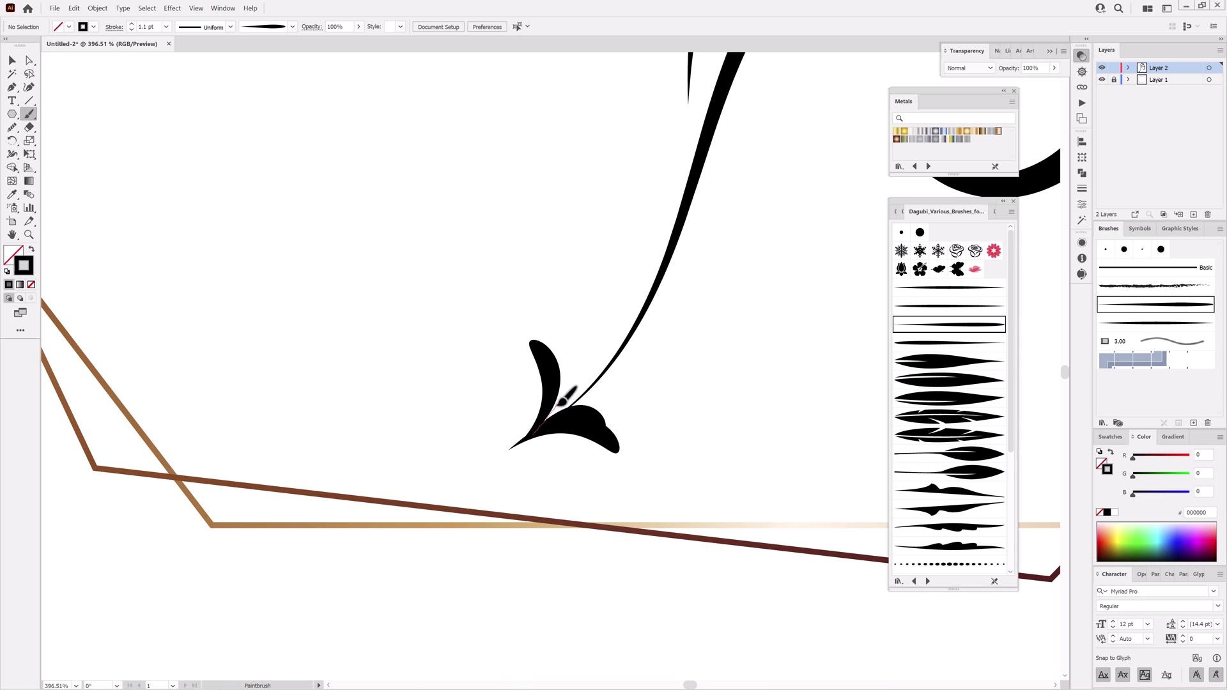
{"action": "left_click_drag", "start_coordinate": [560, 404], "coordinate": [562, 361]}
Select the painted petals together and shift them slightly to line up with the stem tip.
{"action": "left_click", "coordinate": [552, 385], "text": "ctrl"}
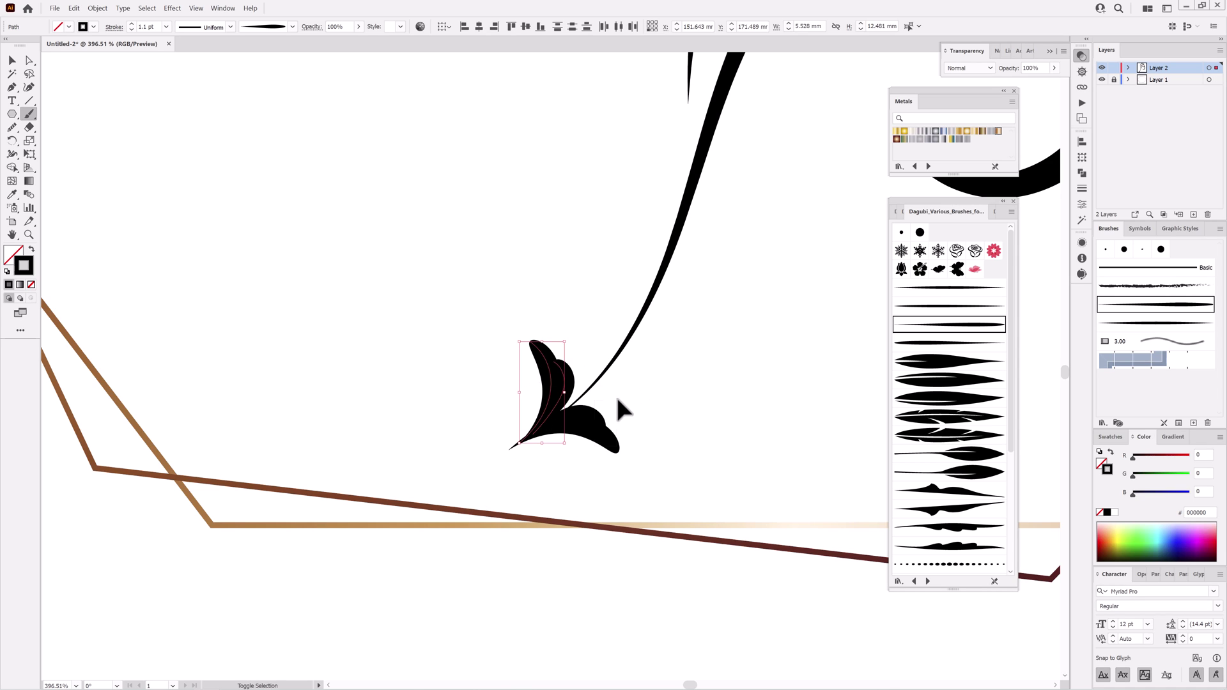
{"action": "left_click", "coordinate": [597, 427], "text": "ctrl+shift"}
{"action": "left_click_drag", "start_coordinate": [594, 430], "coordinate": [597, 430]}
{"action": "left_click", "coordinate": [768, 379], "text": "ctrl"}
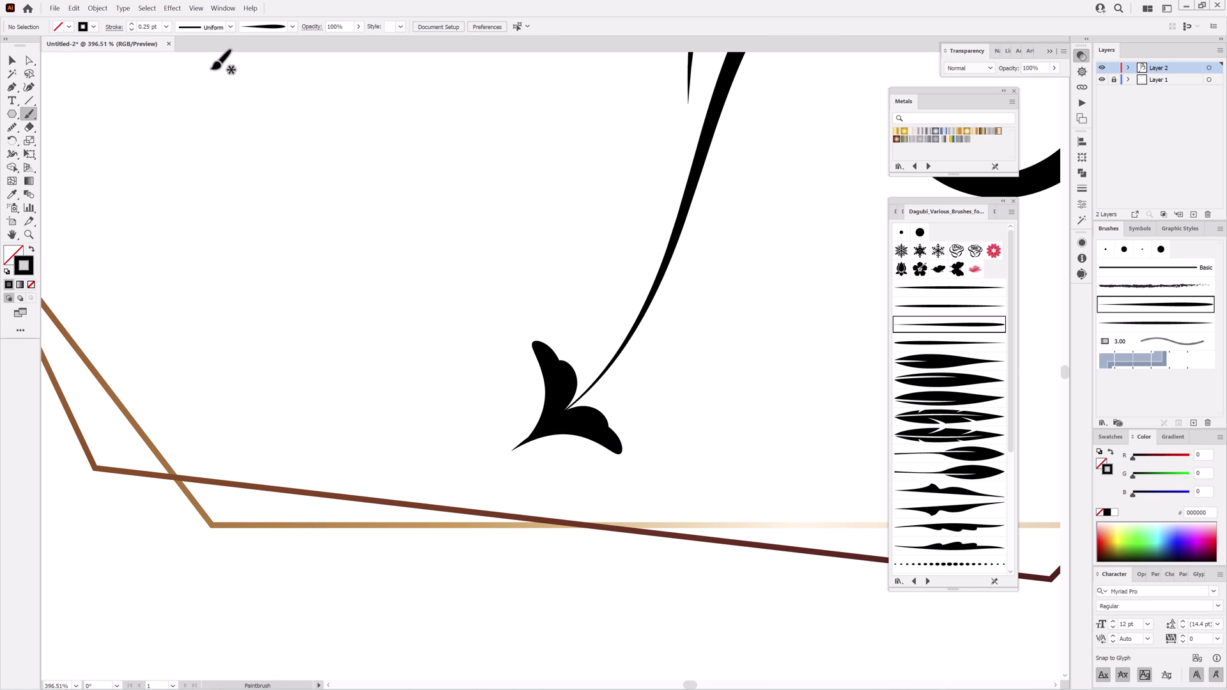
Paint two small 0.4 pt accent strokes beside the petals and a larger thin curl branching from the stem's lower end.
{"action": "left_click_drag", "start_coordinate": [498, 388], "coordinate": [509, 398]}
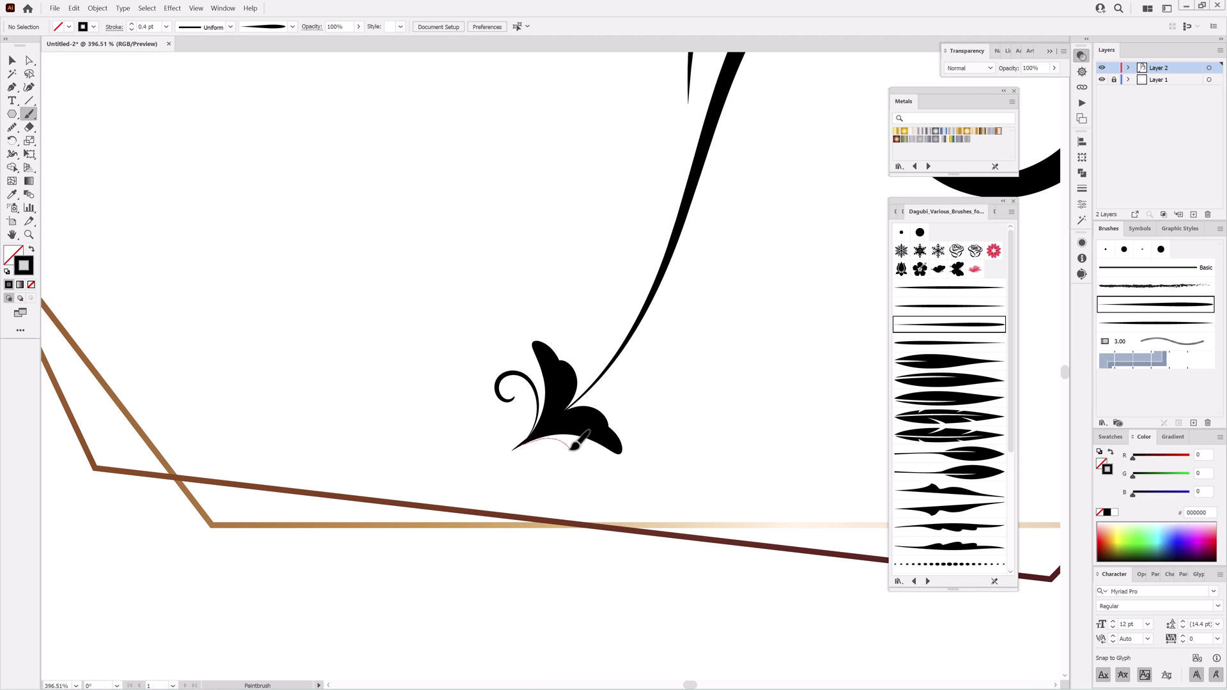
{"action": "left_click_drag", "start_coordinate": [572, 446], "coordinate": [577, 459]}
{"action": "left_click_drag", "start_coordinate": [627, 244], "coordinate": [570, 358]}
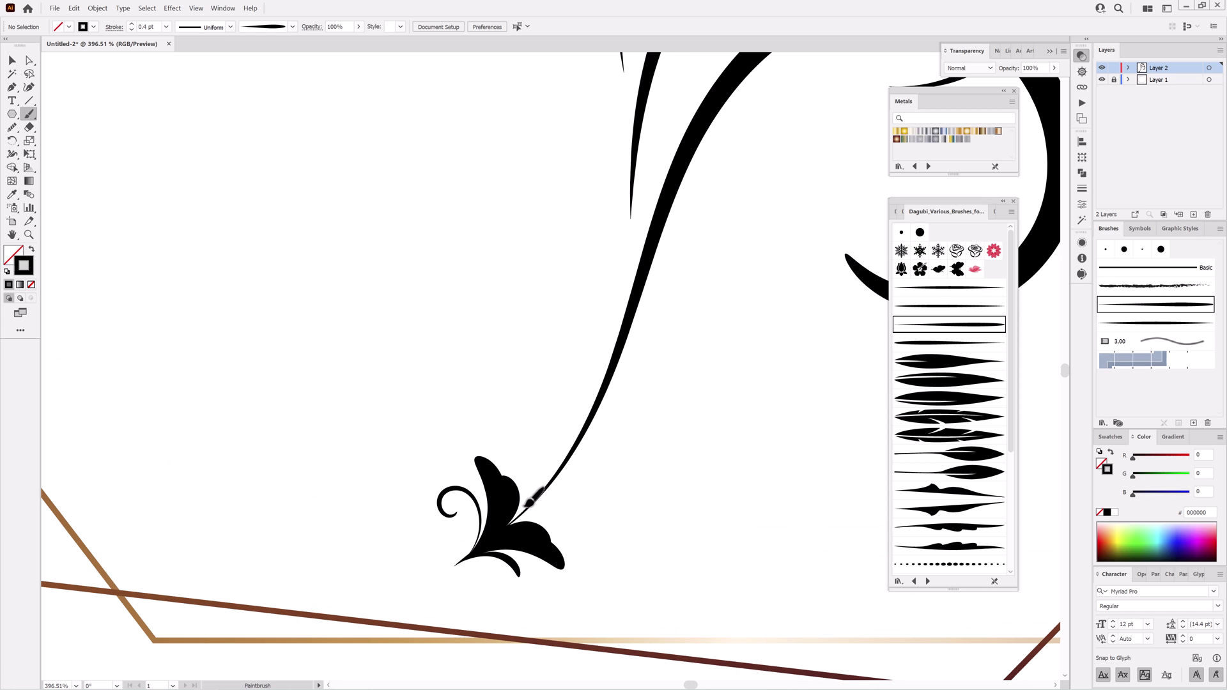
{"action": "left_click_drag", "start_coordinate": [454, 404], "coordinate": [471, 370]}
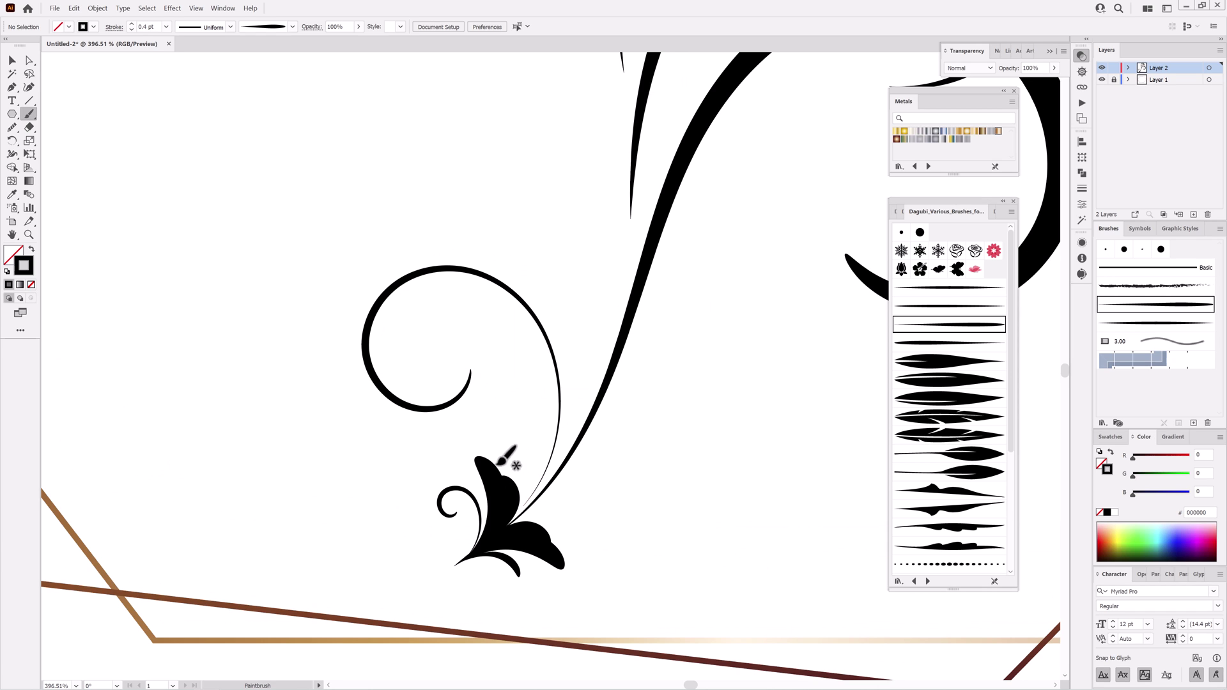
Increase the stroke weight of the new curl branching from the stem's lower end.
{"action": "key", "text": "ctrl"}
{"action": "left_click", "coordinate": [132, 24], "text": "ctrl"}
{"action": "left_click", "coordinate": [132, 24], "text": "ctrl"}
{"action": "left_click", "coordinate": [131, 24], "text": "ctrl"}
Draw a circle about 13 mm wide at the inner end of the largest curl, with black fill and no stroke.
{"action": "left_click_drag", "start_coordinate": [12, 114], "coordinate": [61, 139]}
{"action": "scroll", "coordinate": [639, 307], "scroll_direction": "down", "scroll_amount": 2}
{"action": "left_click_drag", "start_coordinate": [622, 272], "coordinate": [653, 317]}
{"action": "key", "text": "shift+x"}
Copy the circle into the inner end of the lower branching curl and scale it to about 10.5 mm.
{"action": "scroll", "coordinate": [727, 405], "scroll_direction": "up", "scroll_amount": 5}
{"action": "left_click_drag", "start_coordinate": [746, 524], "coordinate": [659, 510]}
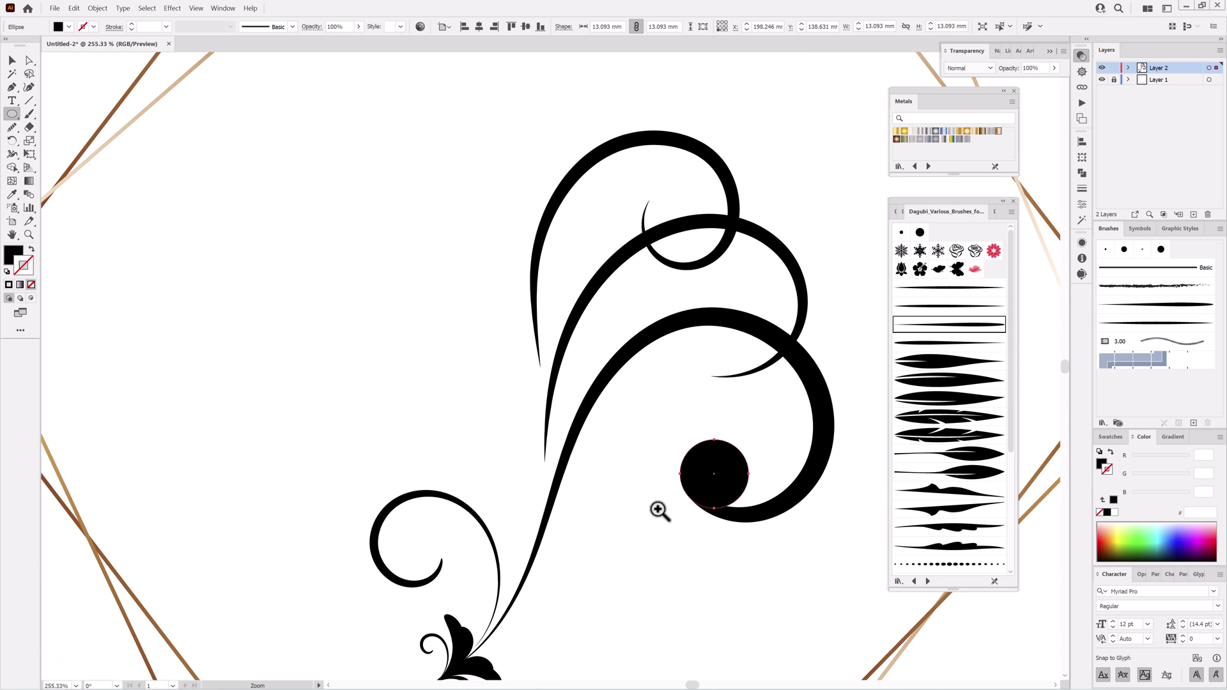
{"action": "left_click_drag", "start_coordinate": [737, 482], "coordinate": [443, 546]}
{"action": "mouse_move", "coordinate": [422, 605]}
{"action": "left_mouse_down"}
{"action": "mouse_move", "coordinate": [583, 484]}
{"action": "mouse_move", "coordinate": [662, 395]}
{"action": "left_mouse_up"}
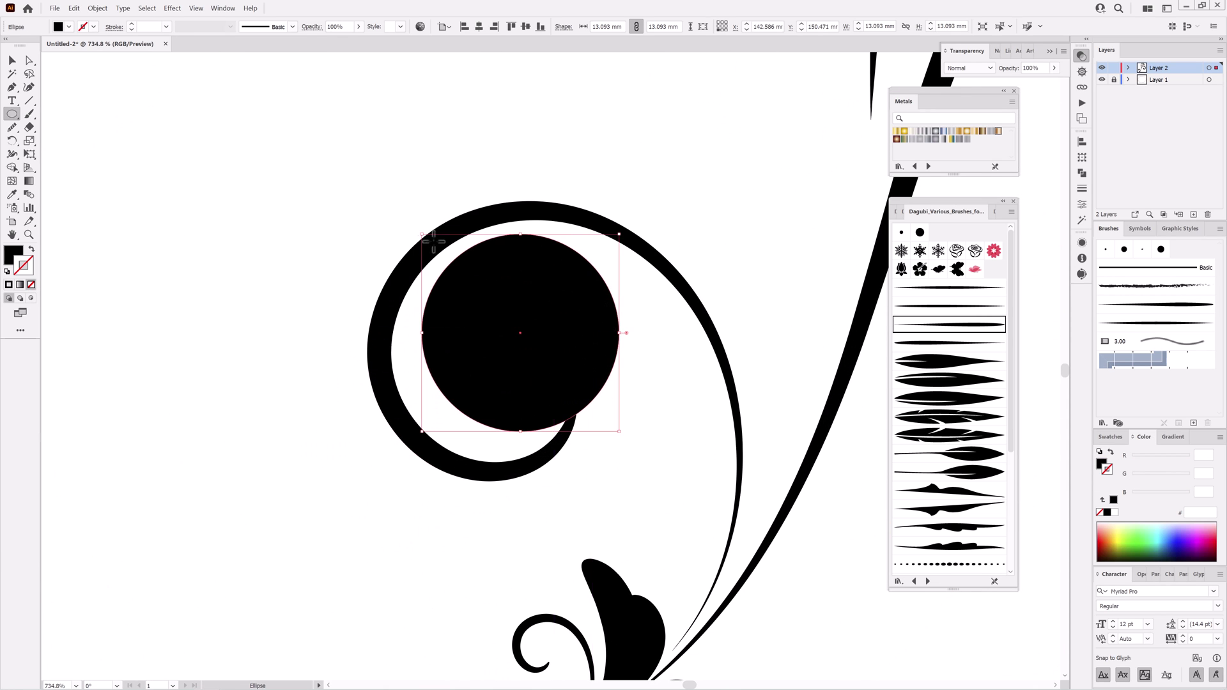
{"action": "left_click_drag", "start_coordinate": [423, 234], "coordinate": [473, 302]}
{"action": "left_click_drag", "start_coordinate": [601, 383], "coordinate": [524, 406]}
{"action": "key", "text": "ctrl+z"}
{"action": "left_click_drag", "start_coordinate": [587, 349], "coordinate": [545, 384]}
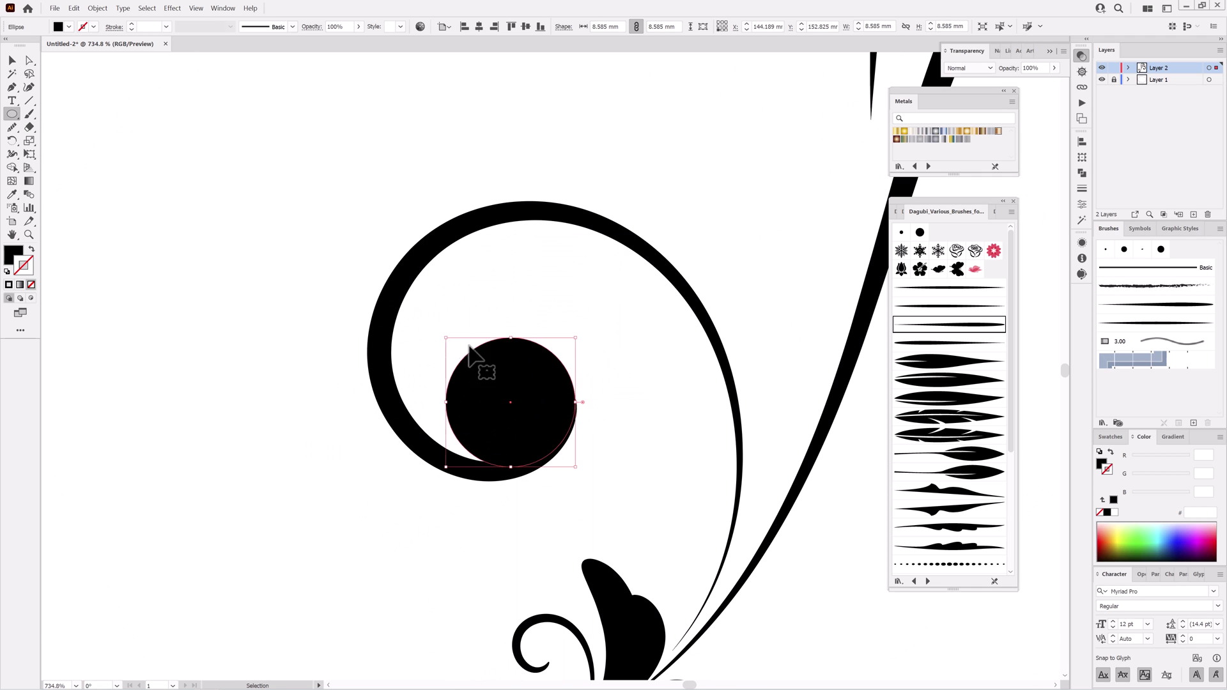
{"action": "left_click_drag", "start_coordinate": [446, 337], "coordinate": [420, 311]}
{"action": "left_click_drag", "start_coordinate": [536, 349], "coordinate": [537, 358]}
{"action": "left_click", "coordinate": [763, 204], "text": "ctrl"}
Paint an arched leaf branching off the lower stem with the notched art brush and adjust its position.
{"action": "left_click_drag", "start_coordinate": [761, 409], "coordinate": [679, 399]}
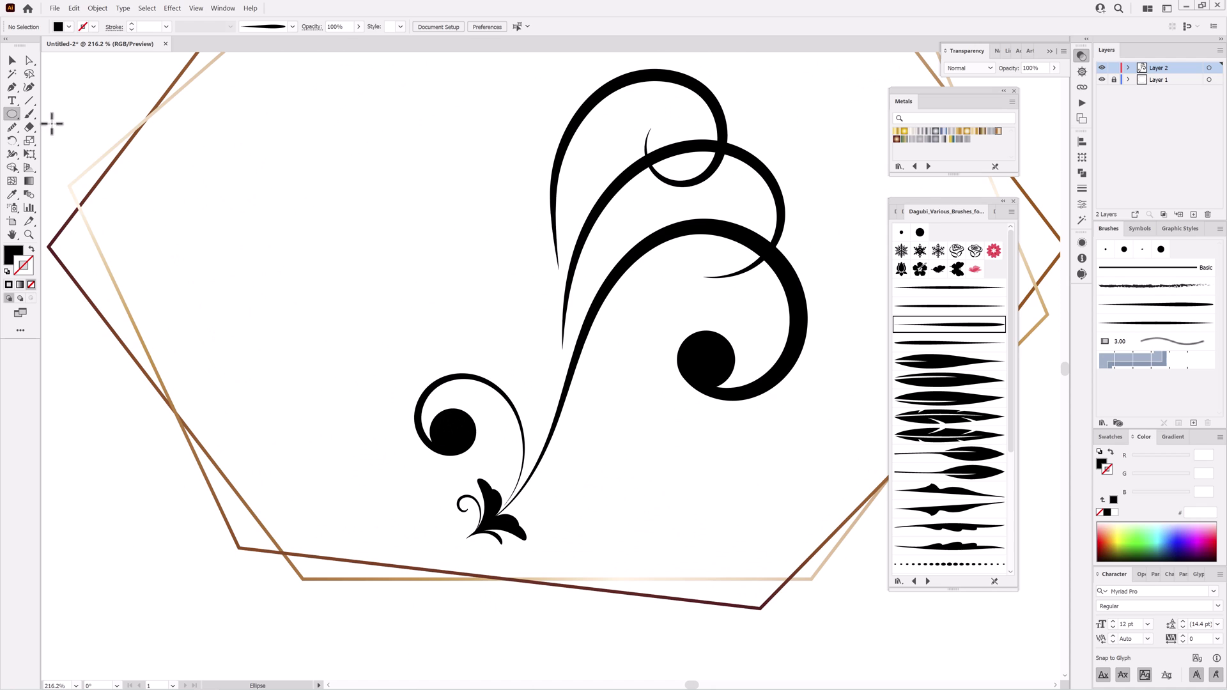
{"action": "left_click", "coordinate": [29, 114]}
{"action": "left_click", "coordinate": [930, 508]}
{"action": "left_click_drag", "start_coordinate": [541, 476], "coordinate": [546, 473]}
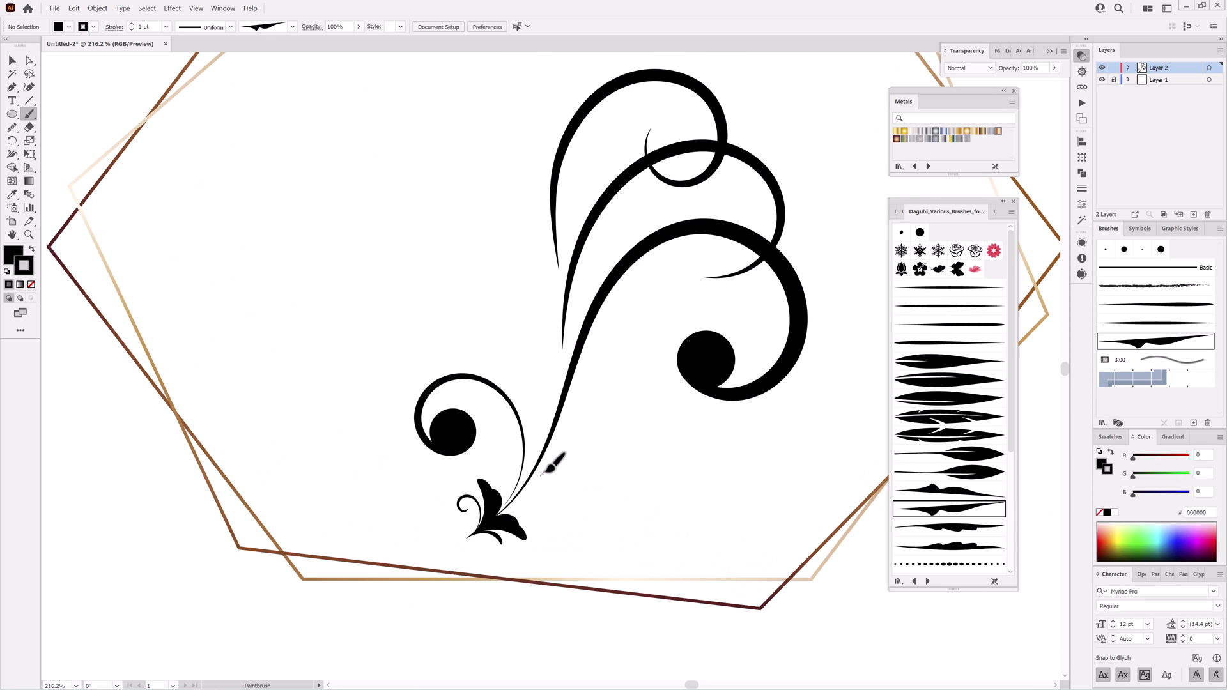
{"action": "left_click_drag", "start_coordinate": [658, 476], "coordinate": [662, 478]}
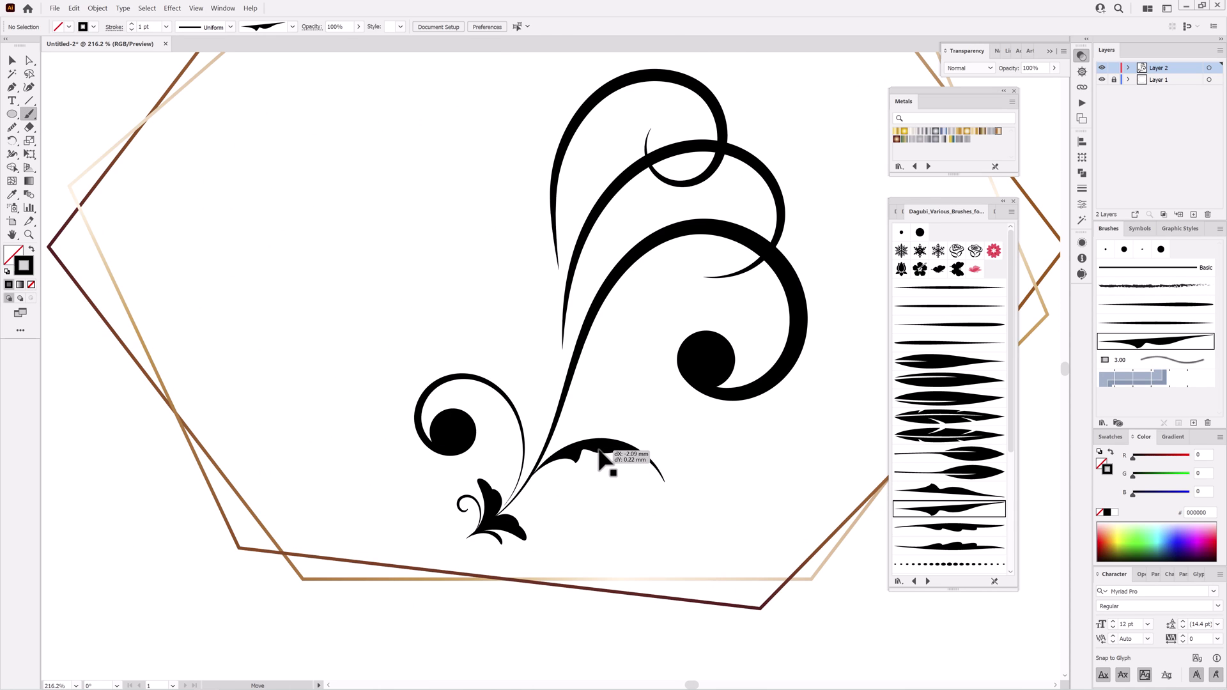
{"action": "left_click", "coordinate": [820, 466], "text": "ctrl"}
Paint a spiral curl beneath the notched leaf with the one-sided tapered brush at 1 pt.
{"action": "left_click", "coordinate": [960, 326]}
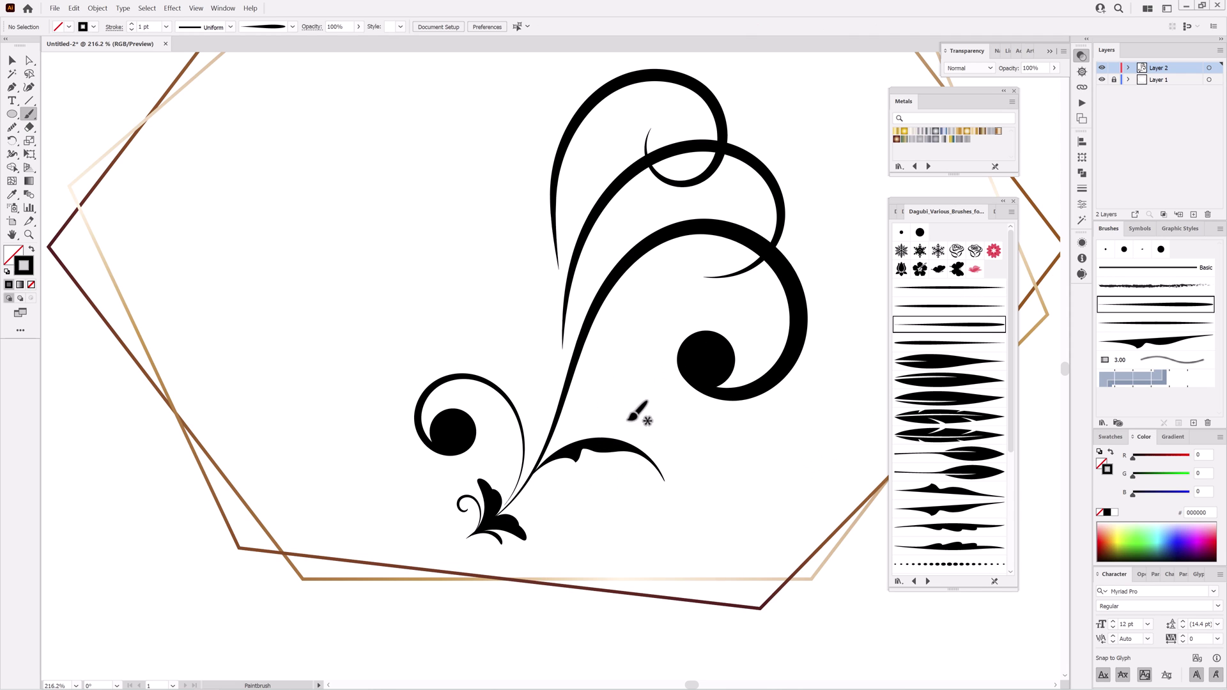
{"action": "mouse_move", "coordinate": [619, 528]}
{"action": "left_mouse_down"}
{"action": "mouse_move", "coordinate": [576, 503]}
{"action": "mouse_move", "coordinate": [685, 542]}
{"action": "left_mouse_up"}
{"action": "left_click_drag", "start_coordinate": [821, 373], "coordinate": [823, 375]}
{"action": "scroll", "coordinate": [800, 473], "scroll_direction": "down", "scroll_amount": 3}
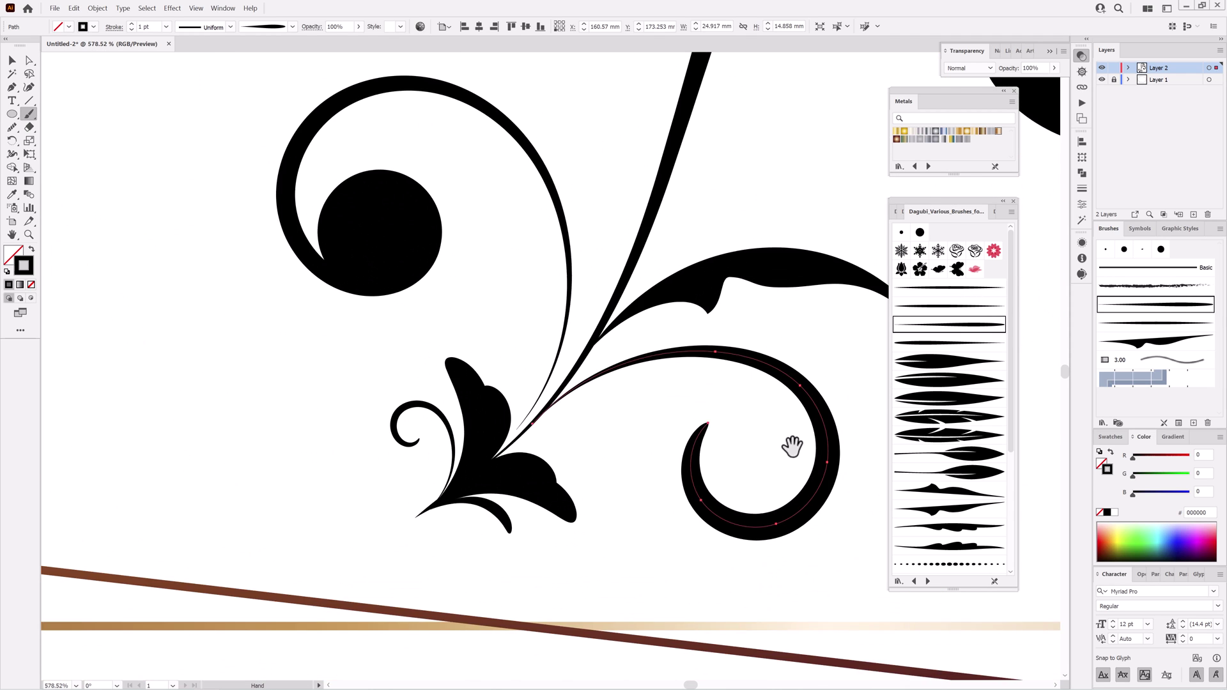
Copy the circle from the neighbouring curl into the inner end of the new spiral and scale it to about 8.3 mm.
{"action": "left_click_drag", "start_coordinate": [791, 447], "coordinate": [696, 438]}
{"action": "left_click", "coordinate": [12, 60]}
{"action": "left_click", "coordinate": [280, 200]}
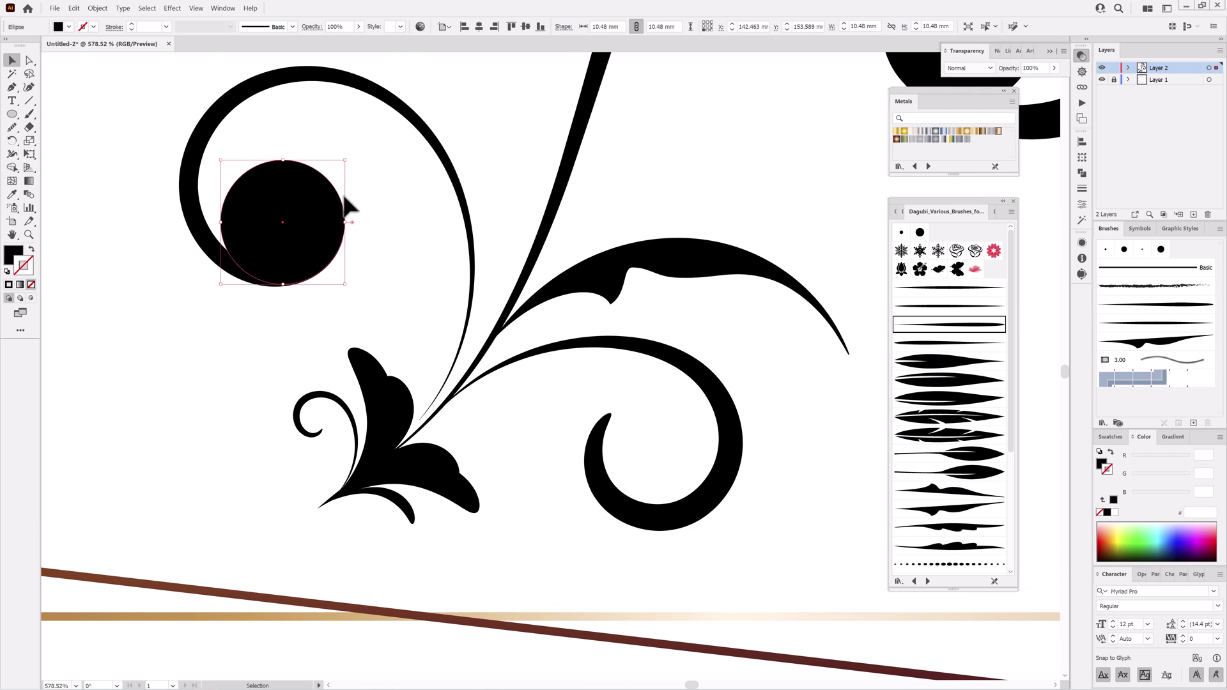
{"action": "left_click_drag", "start_coordinate": [316, 180], "coordinate": [682, 418]}
{"action": "left_click_drag", "start_coordinate": [711, 522], "coordinate": [665, 486]}
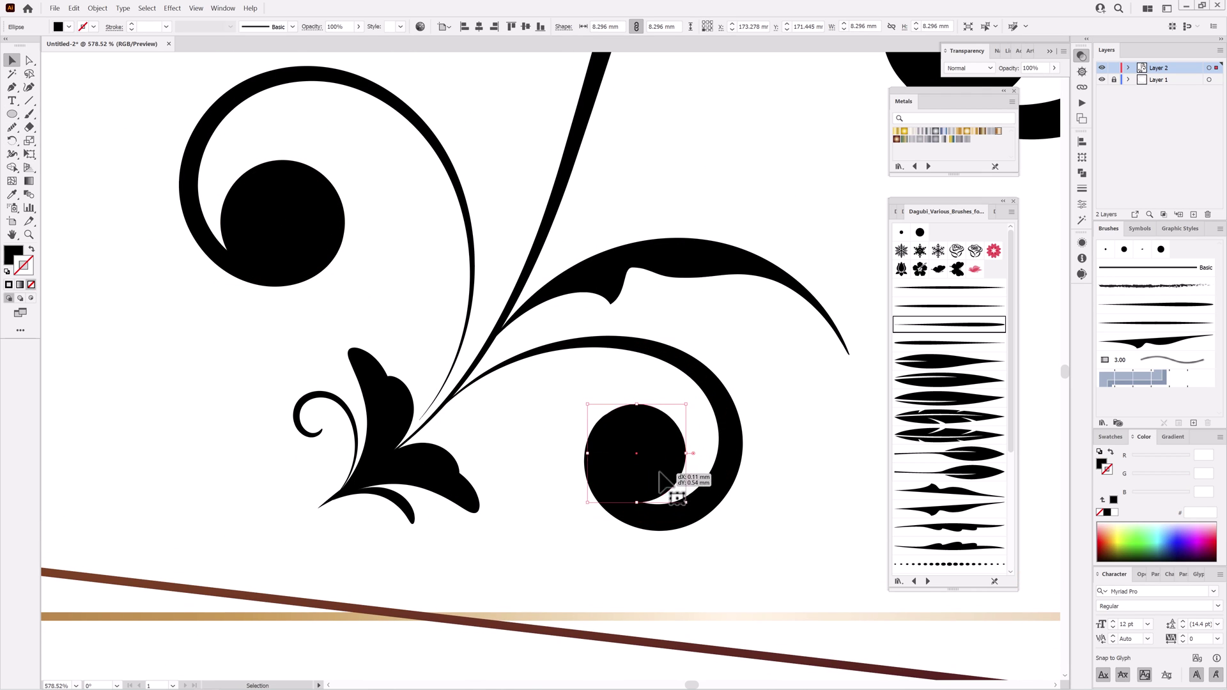
{"action": "left_click", "coordinate": [197, 11]}
{"action": "left_click", "coordinate": [231, 294]}
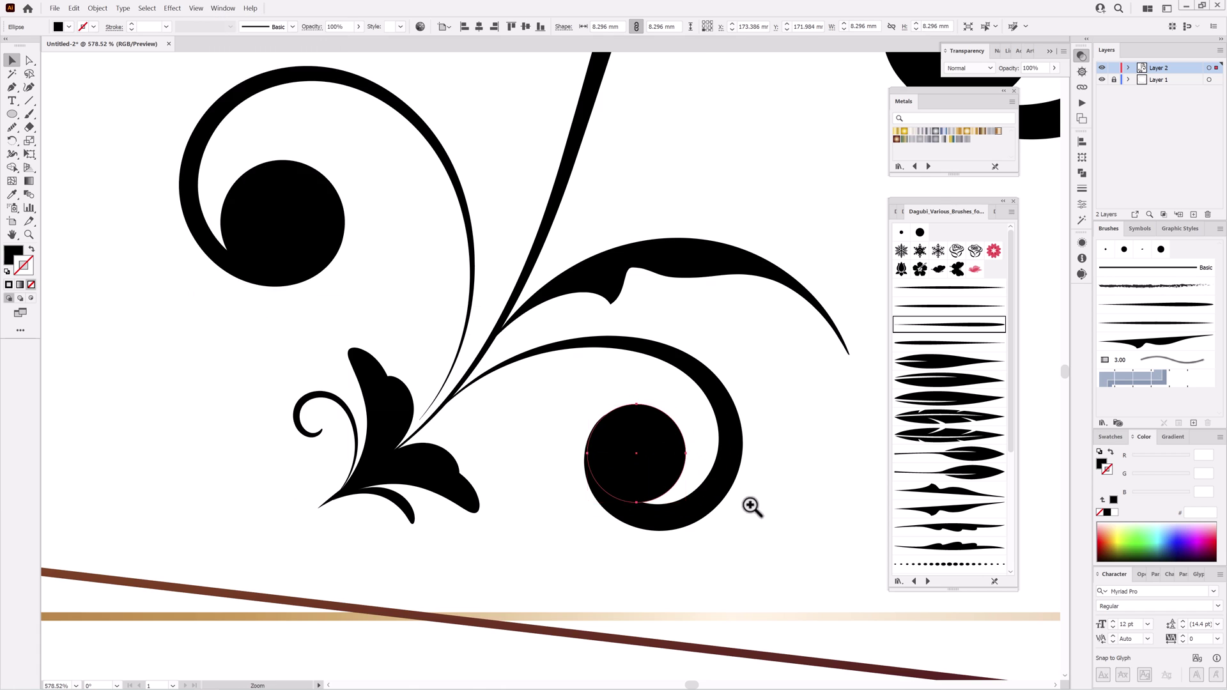
{"action": "left_click_drag", "start_coordinate": [753, 504], "coordinate": [847, 501]}
{"action": "left_click_drag", "start_coordinate": [566, 389], "coordinate": [561, 391]}
{"action": "mouse_move", "coordinate": [792, 488]}
{"action": "left_mouse_down"}
{"action": "mouse_move", "coordinate": [729, 476]}
{"action": "mouse_move", "coordinate": [692, 453]}
{"action": "left_mouse_up"}
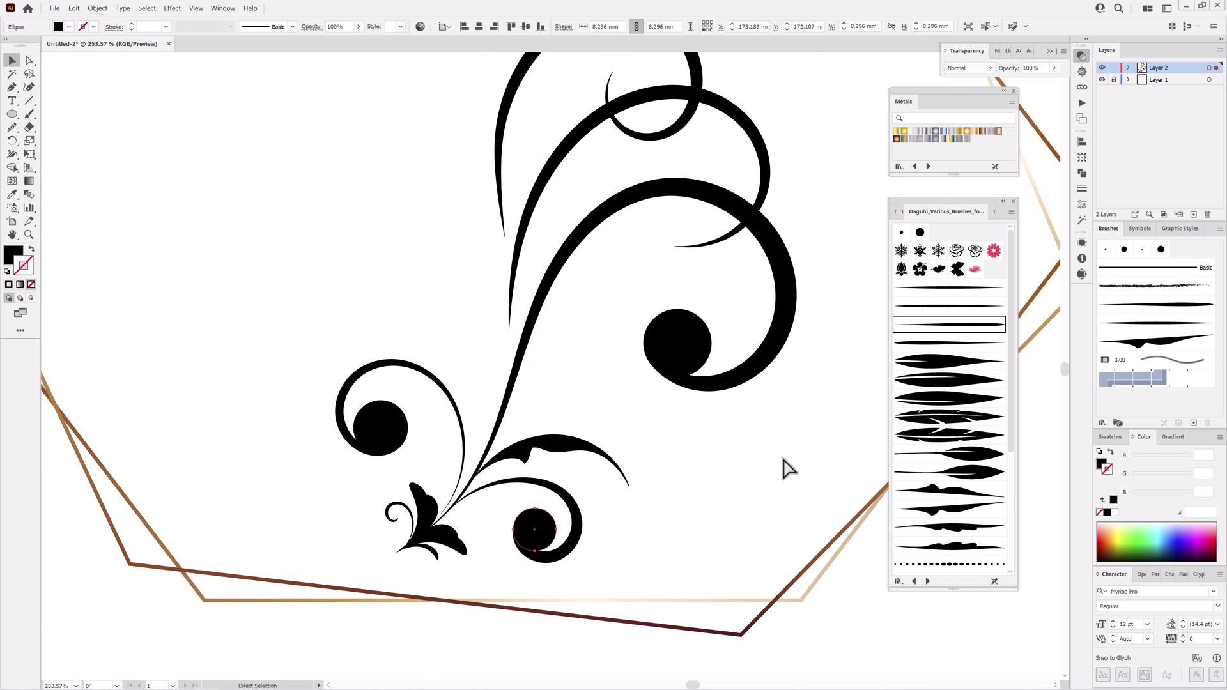
{"action": "left_click", "coordinate": [767, 479]}
Paint two small leaves along the curl beside the petals with the wide leaf-shaped brush at 1 pt.
{"action": "left_click", "coordinate": [932, 382]}
{"action": "left_click_drag", "start_coordinate": [558, 442], "coordinate": [595, 383]}
{"action": "mouse_move", "coordinate": [489, 463]}
{"action": "left_mouse_down"}
{"action": "mouse_move", "coordinate": [555, 437]}
{"action": "mouse_move", "coordinate": [584, 462]}
{"action": "left_mouse_up"}
{"action": "left_click", "coordinate": [29, 115]}
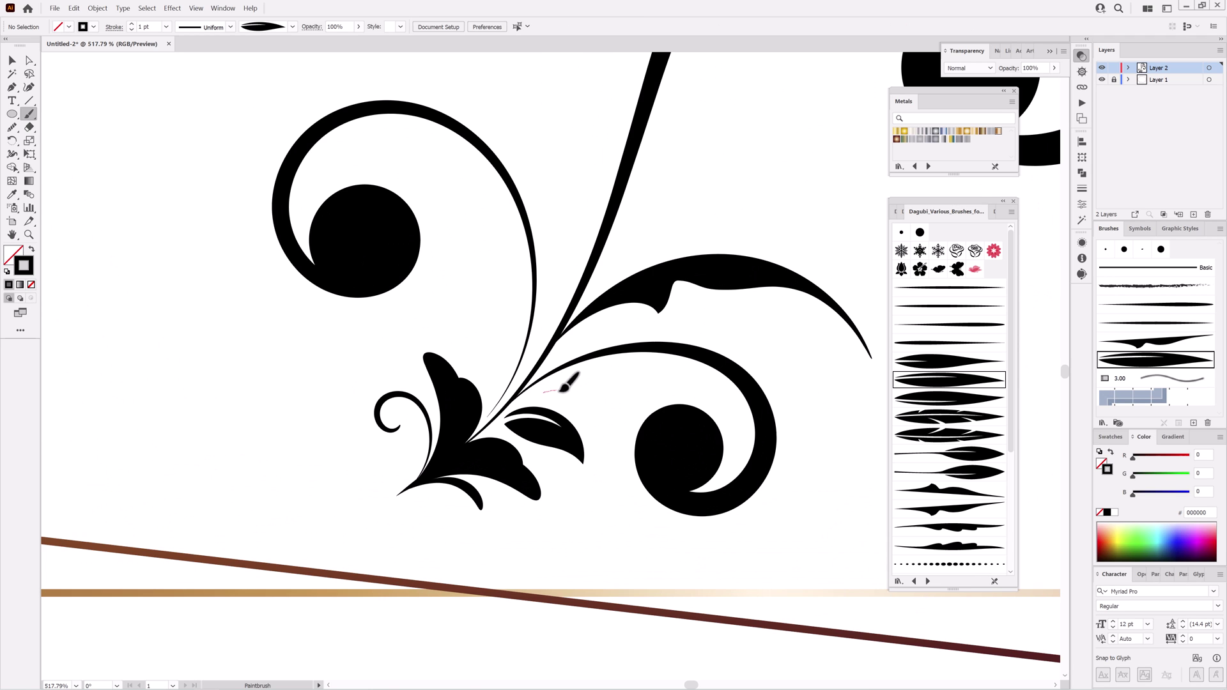
{"action": "left_click_drag", "start_coordinate": [559, 389], "coordinate": [610, 406]}
Paint a leaf at the inner tip of the middle curl with the same leaf-shaped brush.
{"action": "scroll", "coordinate": [735, 262], "scroll_direction": "down", "scroll_amount": 5}
{"action": "scroll", "coordinate": [696, 334], "scroll_direction": "down", "scroll_amount": 3}
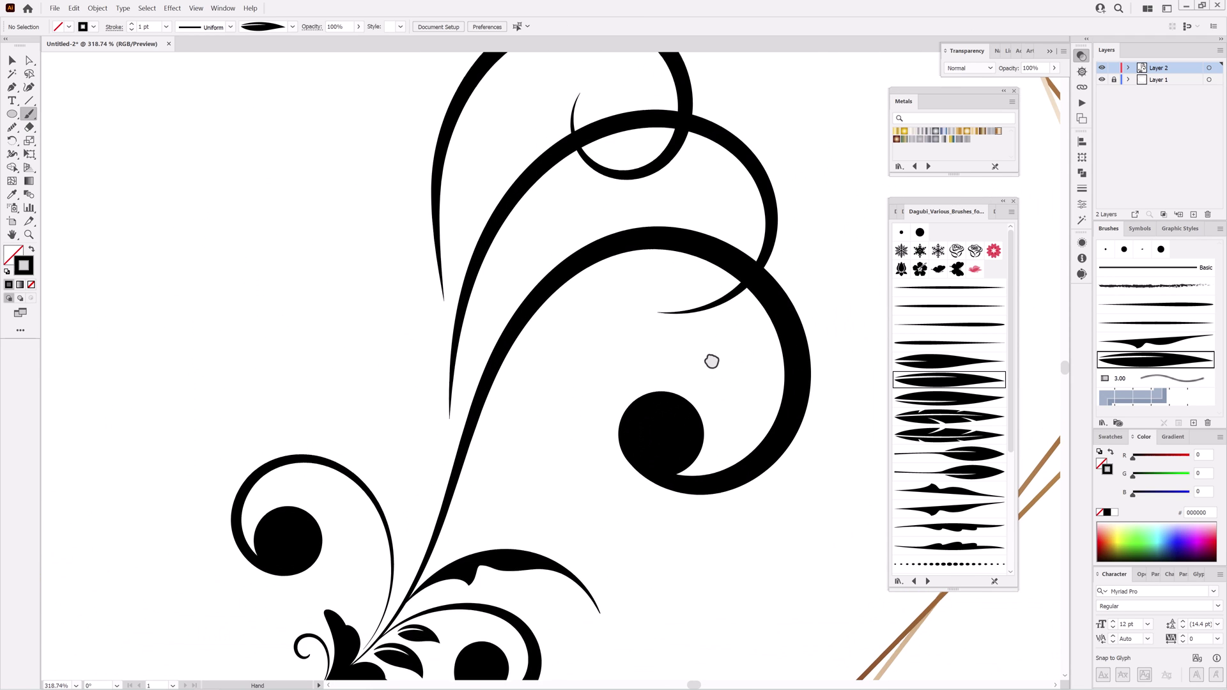
{"action": "left_click_drag", "start_coordinate": [702, 308], "coordinate": [602, 276]}
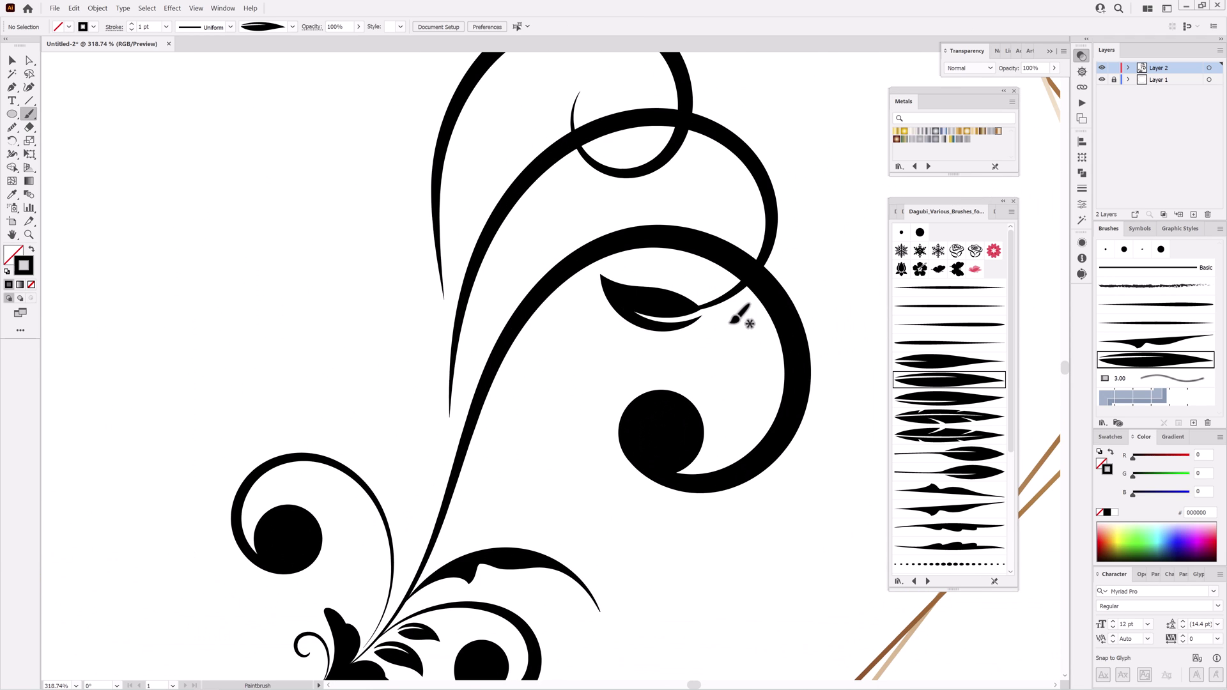
Paint a small leaf under the middle curl's leaf and two leaves at the top curl's inner tip with the leaf-shaped brush at 1 pt.
{"action": "left_click_drag", "start_coordinate": [716, 315], "coordinate": [704, 377]}
{"action": "scroll", "coordinate": [573, 292], "scroll_direction": "up", "scroll_amount": 4}
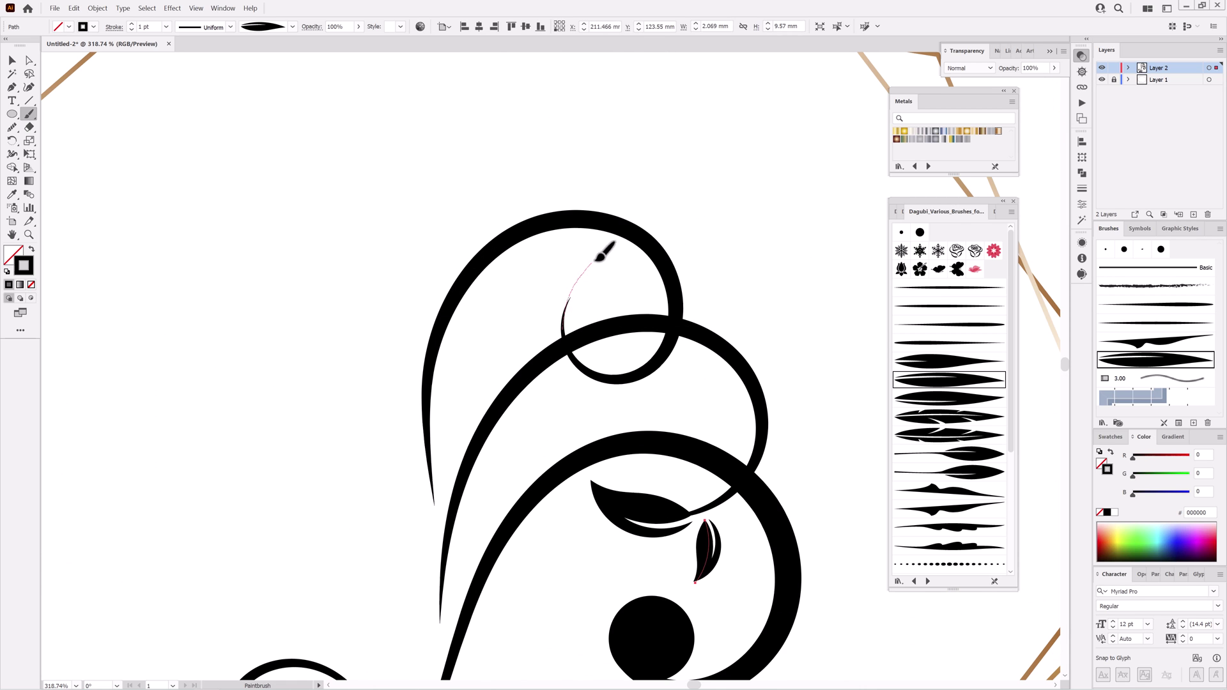
{"action": "left_click_drag", "start_coordinate": [602, 255], "coordinate": [610, 255]}
{"action": "left_click_drag", "start_coordinate": [555, 329], "coordinate": [516, 295]}
Paint three curved petals along the outer side of the notched leaf with the one-sided tapered brush.
{"action": "scroll", "coordinate": [707, 414], "scroll_direction": "down", "scroll_amount": 2}
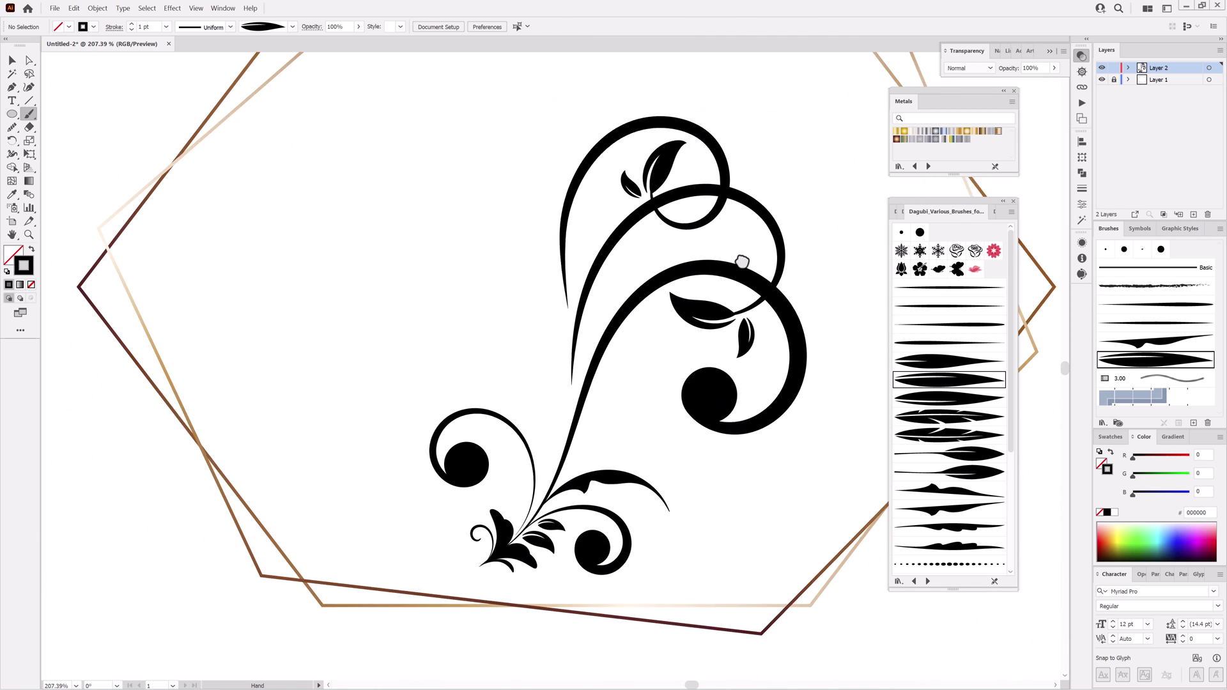
{"action": "left_click_drag", "start_coordinate": [742, 262], "coordinate": [708, 289]}
{"action": "left_click", "coordinate": [950, 324]}
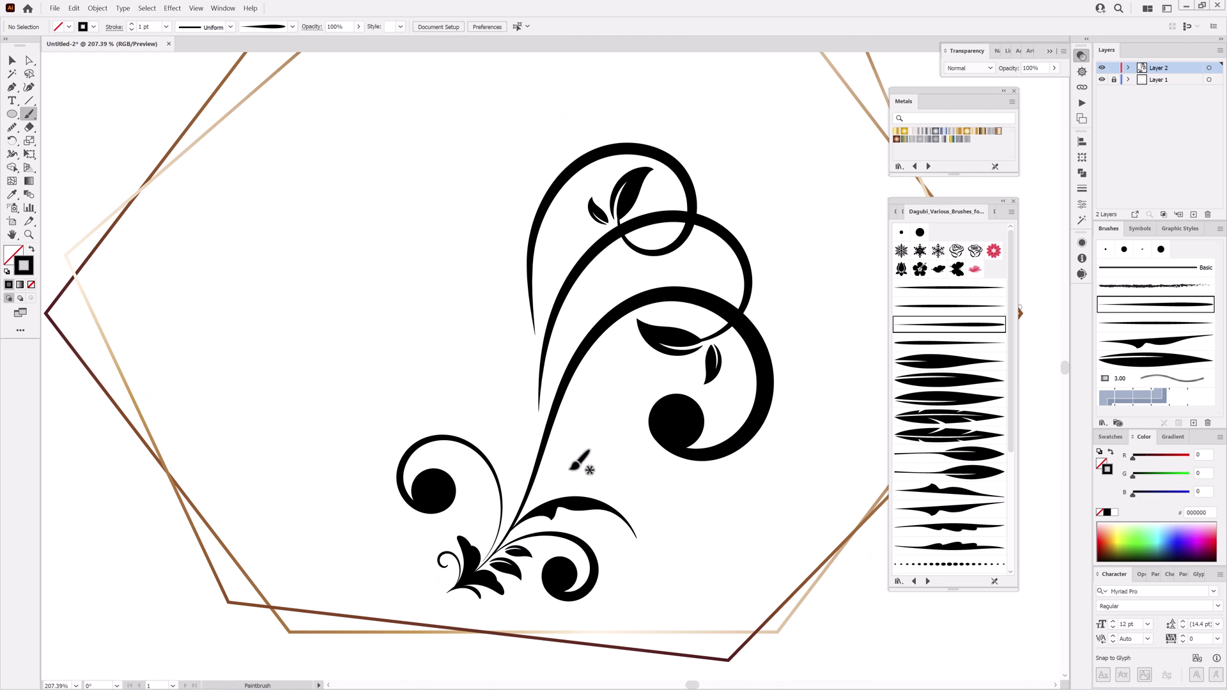
{"action": "mouse_move", "coordinate": [537, 503]}
{"action": "left_mouse_down"}
{"action": "mouse_move", "coordinate": [573, 479]}
{"action": "mouse_move", "coordinate": [603, 484]}
{"action": "mouse_move", "coordinate": [648, 523]}
{"action": "left_mouse_up"}
{"action": "left_click", "coordinate": [722, 532], "text": "ctrl"}
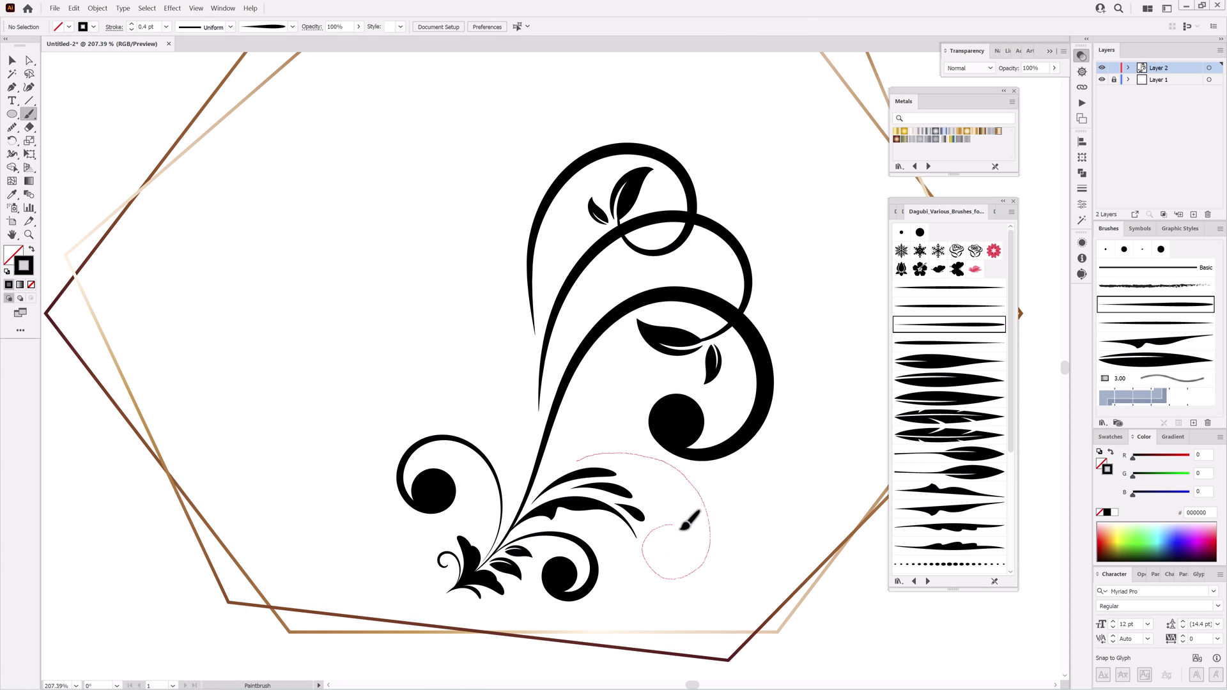
Paint a spiral curl about 31 by 30 mm around the petal tips and set its stroke to 0.5 pt.
{"action": "left_click_drag", "start_coordinate": [683, 526], "coordinate": [682, 527]}
{"action": "left_click", "coordinate": [706, 540], "text": "ctrl"}
{"action": "left_click", "coordinate": [131, 23]}
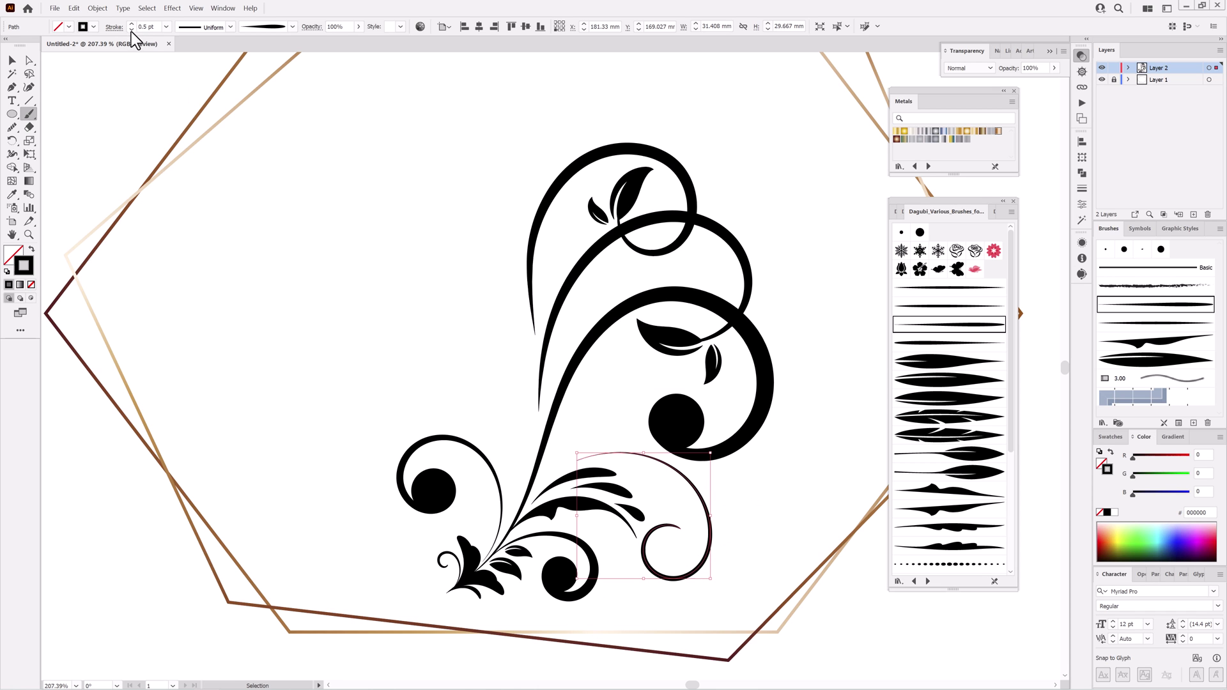
{"action": "left_click", "coordinate": [796, 505], "text": "ctrl"}
Copy the circle from the small left curl into the inner end of the new spiral and scale it down.
{"action": "left_click_drag", "start_coordinate": [678, 601], "coordinate": [646, 512]}
{"action": "left_click_drag", "start_coordinate": [431, 488], "coordinate": [714, 403]}
{"action": "left_click_drag", "start_coordinate": [751, 470], "coordinate": [661, 416]}
{"action": "left_click_drag", "start_coordinate": [803, 433], "coordinate": [855, 418]}
{"action": "left_click", "coordinate": [850, 235], "text": "ctrl"}
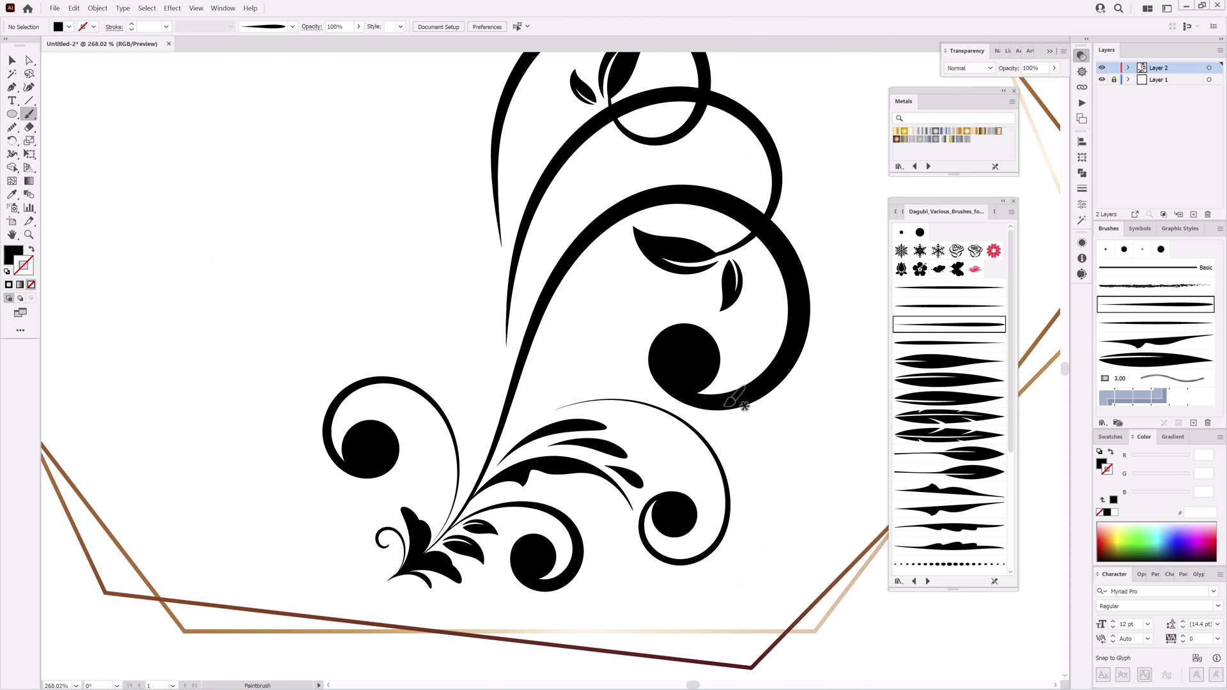
Swap fill and stroke, and paint two tapered petals and two split leaves up the inner side of the main stem at 1 pt.
{"action": "key", "text": "shift+x"}
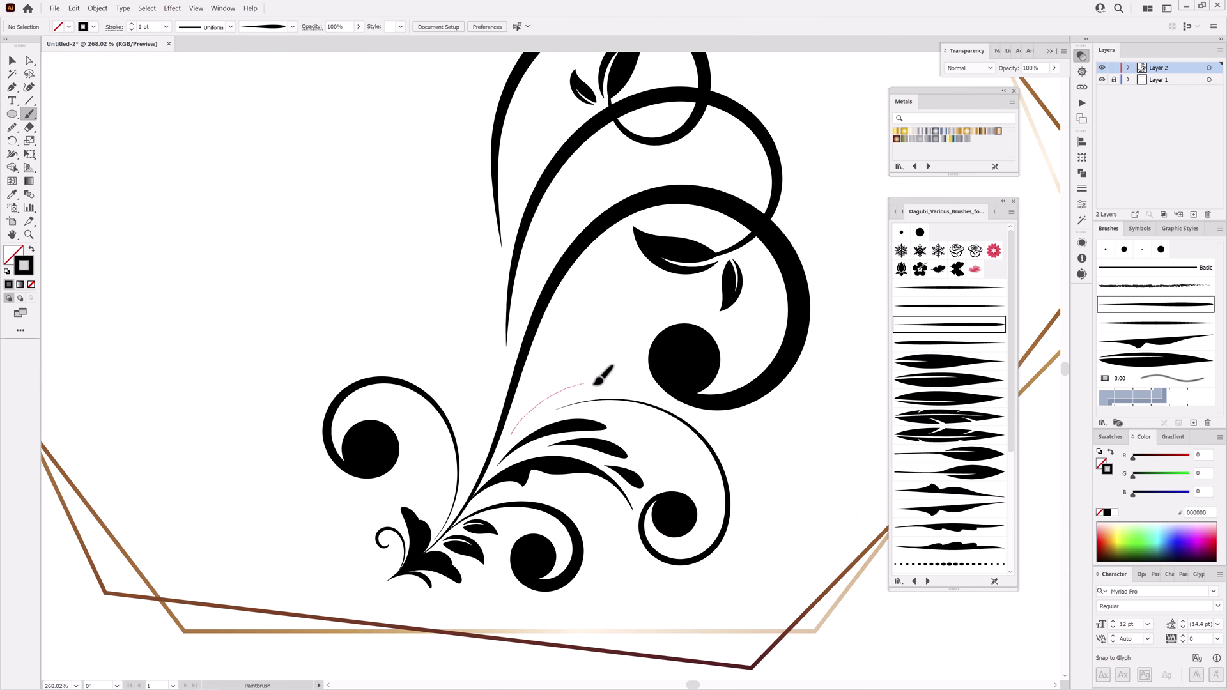
{"action": "mouse_move", "coordinate": [594, 384]}
{"action": "left_mouse_down"}
{"action": "mouse_move", "coordinate": [570, 355]}
{"action": "mouse_move", "coordinate": [619, 329]}
{"action": "left_mouse_up"}
{"action": "left_click_drag", "start_coordinate": [563, 297], "coordinate": [623, 283]}
{"action": "left_click_drag", "start_coordinate": [764, 423], "coordinate": [741, 417]}
{"action": "mouse_move", "coordinate": [760, 409]}
{"action": "left_mouse_down"}
{"action": "mouse_move", "coordinate": [775, 386]}
{"action": "mouse_move", "coordinate": [732, 383]}
{"action": "mouse_move", "coordinate": [742, 393]}
{"action": "left_mouse_up"}
{"action": "left_click_drag", "start_coordinate": [559, 382], "coordinate": [606, 403]}
{"action": "left_click_drag", "start_coordinate": [606, 403], "coordinate": [667, 376]}
Paint two small leaves inside the small left curl with the pointed leaf brush and set the upper leaf's stroke to 0.8 pt.
{"action": "left_click", "coordinate": [922, 362]}
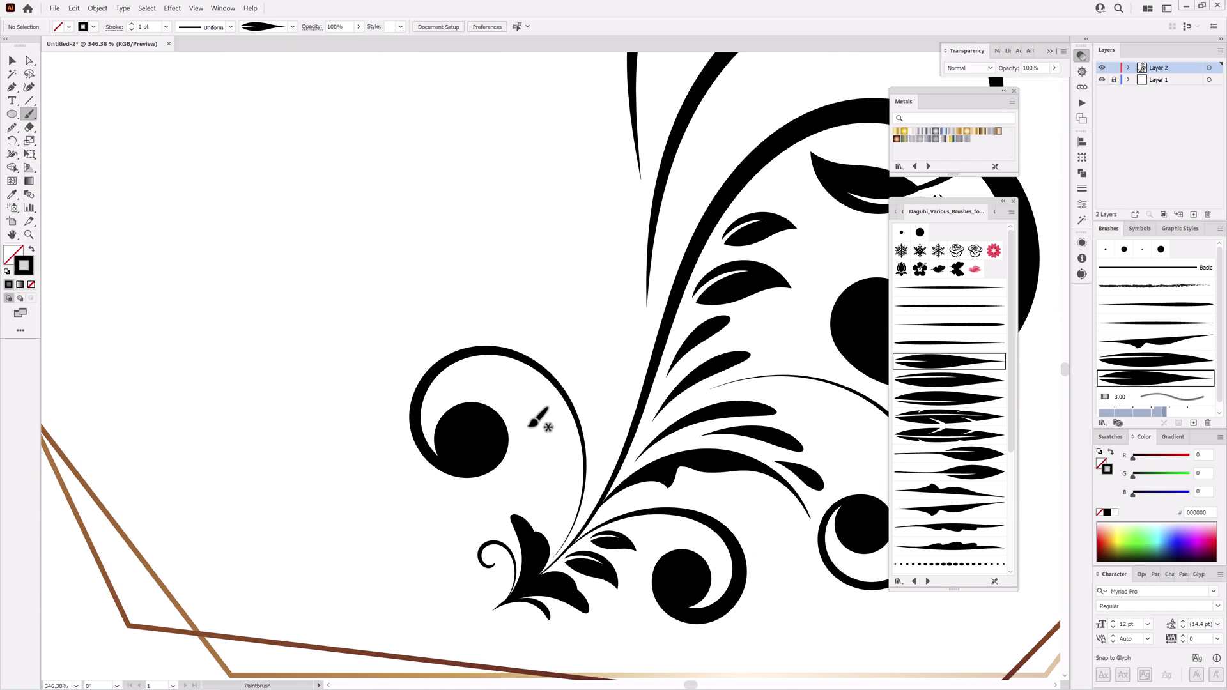
{"action": "left_click_drag", "start_coordinate": [542, 504], "coordinate": [541, 464]}
{"action": "left_click", "coordinate": [570, 487], "text": "ctrl"}
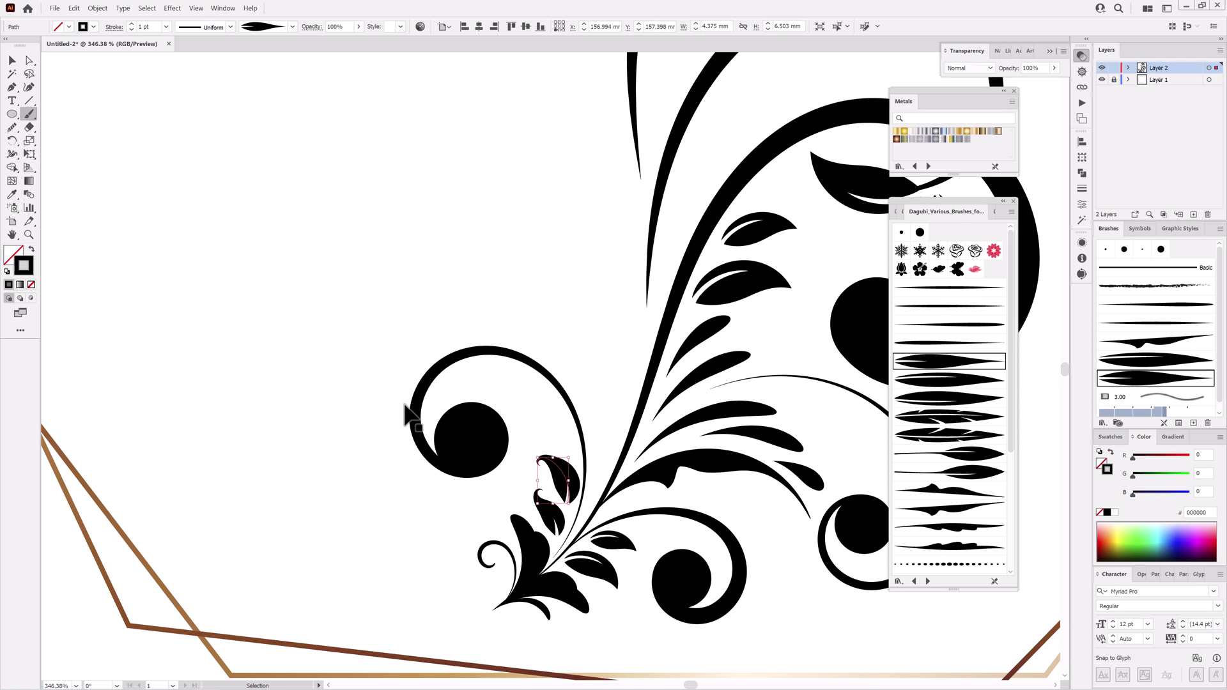
{"action": "left_click", "coordinate": [132, 30]}
{"action": "left_click", "coordinate": [291, 351], "text": "ctrl"}
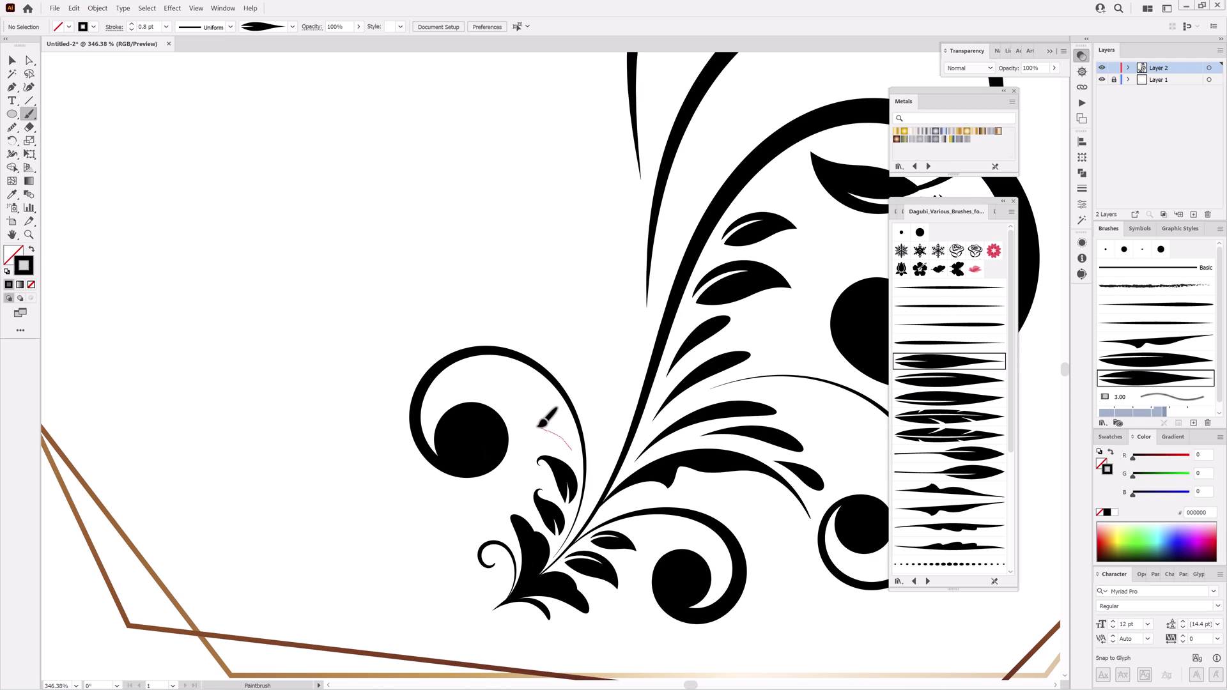
Paint a third 0.8 pt leaf above the other two inside the left curl and rotate the middle leaf slightly.
{"action": "mouse_move", "coordinate": [540, 426]}
{"action": "left_mouse_down"}
{"action": "mouse_move", "coordinate": [542, 415]}
{"action": "mouse_move", "coordinate": [565, 453]}
{"action": "mouse_move", "coordinate": [567, 493]}
{"action": "mouse_move", "coordinate": [530, 462]}
{"action": "left_mouse_up"}
{"action": "left_click", "coordinate": [464, 532], "text": "ctrl"}
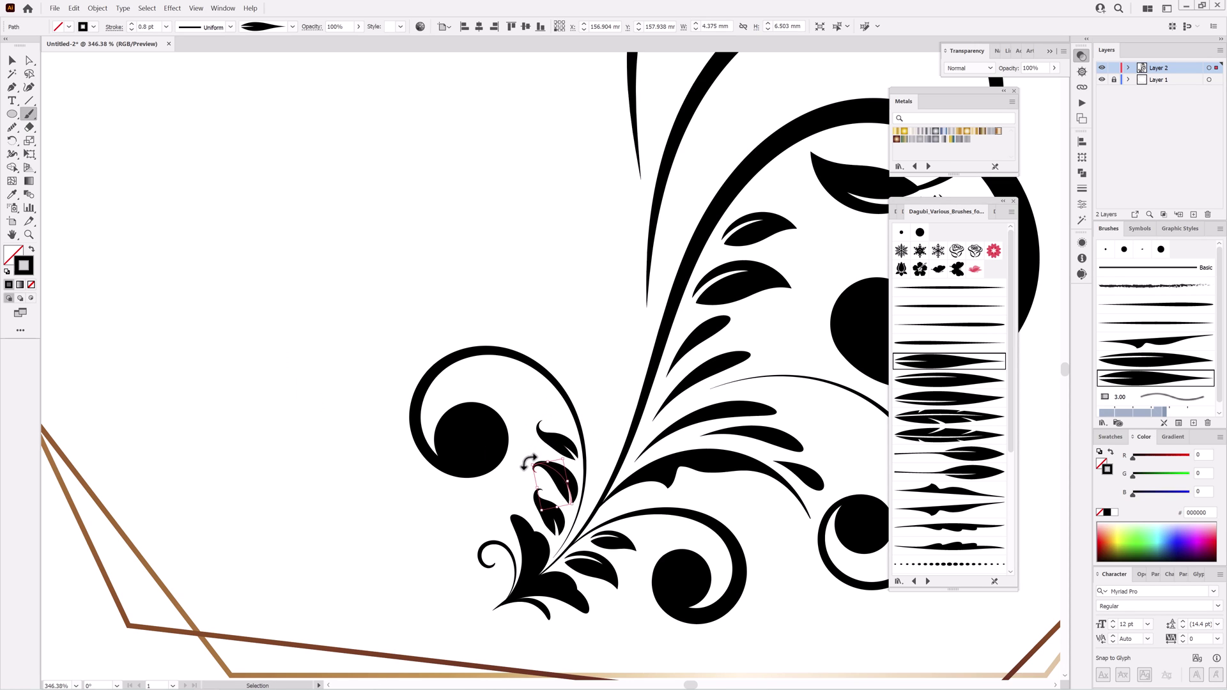
{"action": "left_click", "coordinate": [356, 512], "text": "ctrl"}
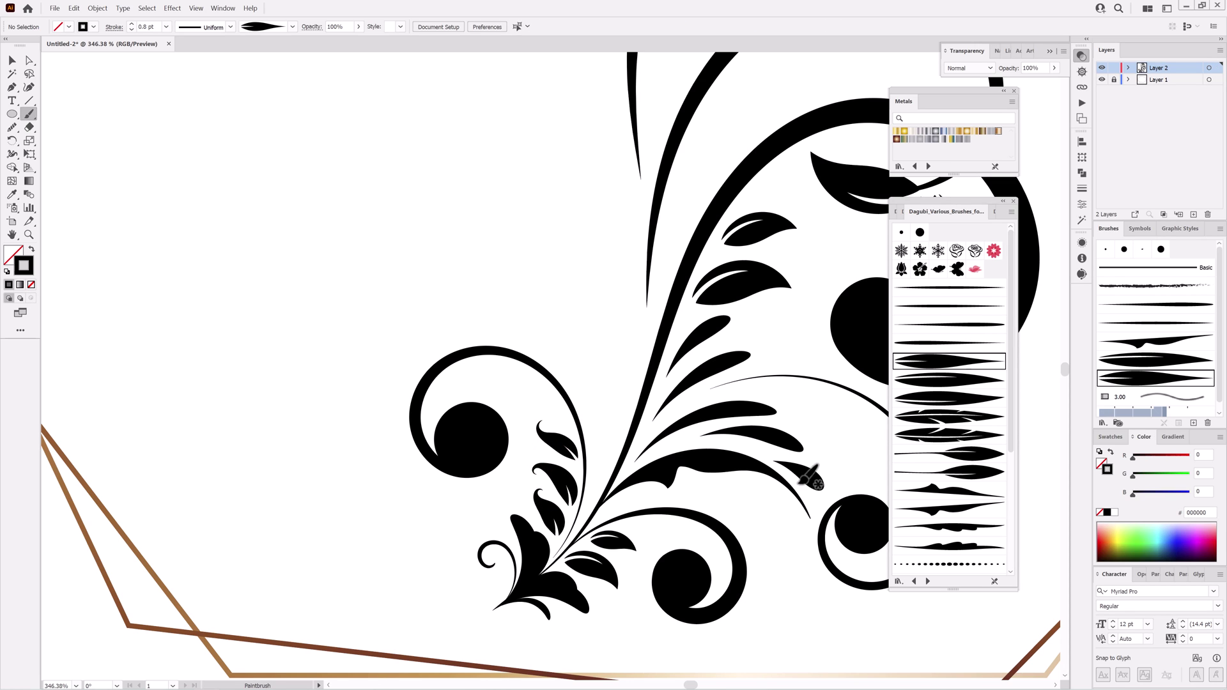
Sample the tapered petal's style with the Eyedropper and paint three petals between the small left curl and the main stem.
{"action": "left_click_drag", "start_coordinate": [810, 476], "coordinate": [821, 486]}
{"action": "left_click", "coordinate": [578, 320], "text": "ctrl"}
{"action": "mouse_move", "coordinate": [611, 409]}
{"action": "left_mouse_down"}
{"action": "mouse_move", "coordinate": [611, 342]}
{"action": "mouse_move", "coordinate": [625, 400]}
{"action": "left_mouse_up"}
{"action": "left_click", "coordinate": [392, 541], "text": "ctrl"}
{"action": "mouse_move", "coordinate": [597, 439]}
{"action": "left_mouse_down"}
{"action": "mouse_move", "coordinate": [562, 325]}
{"action": "mouse_move", "coordinate": [500, 321]}
{"action": "left_mouse_up"}
Paint a spiral curl about 35 by 32 mm above the small left curl with the one-sided tapered brush.
{"action": "mouse_move", "coordinate": [749, 452]}
{"action": "left_mouse_down"}
{"action": "mouse_move", "coordinate": [597, 425]}
{"action": "mouse_move", "coordinate": [668, 434]}
{"action": "left_mouse_up"}
{"action": "left_click_drag", "start_coordinate": [643, 365], "coordinate": [682, 392]}
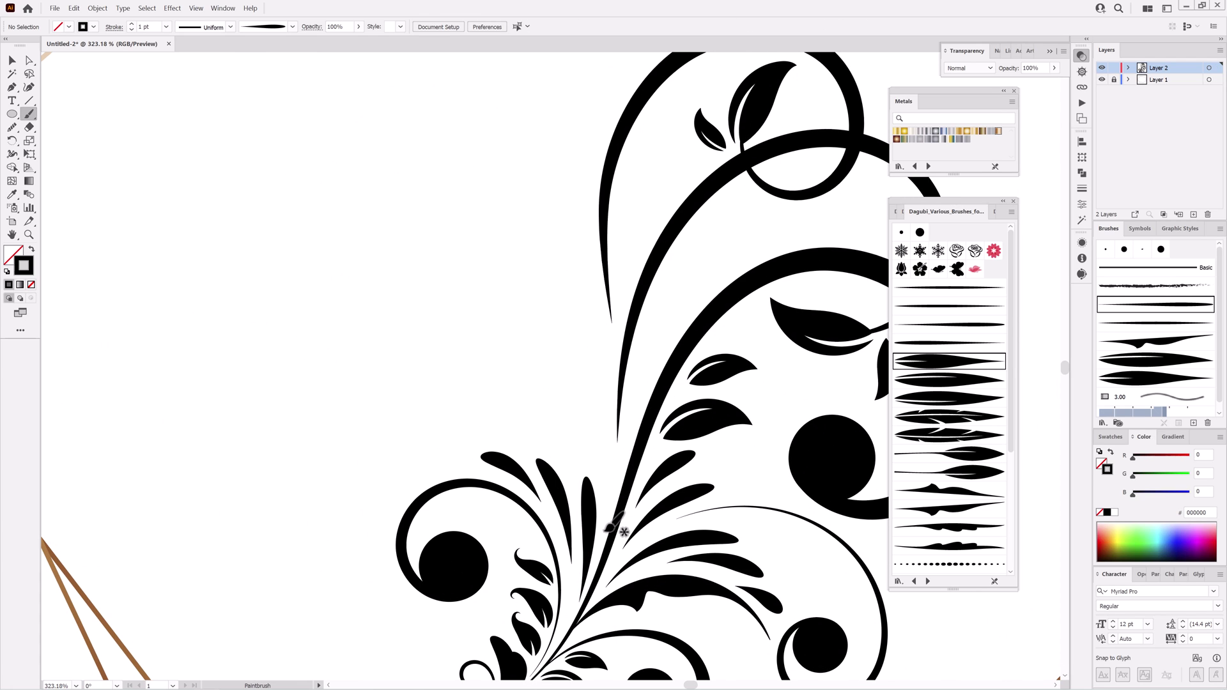
{"action": "left_click_drag", "start_coordinate": [397, 430], "coordinate": [459, 423]}
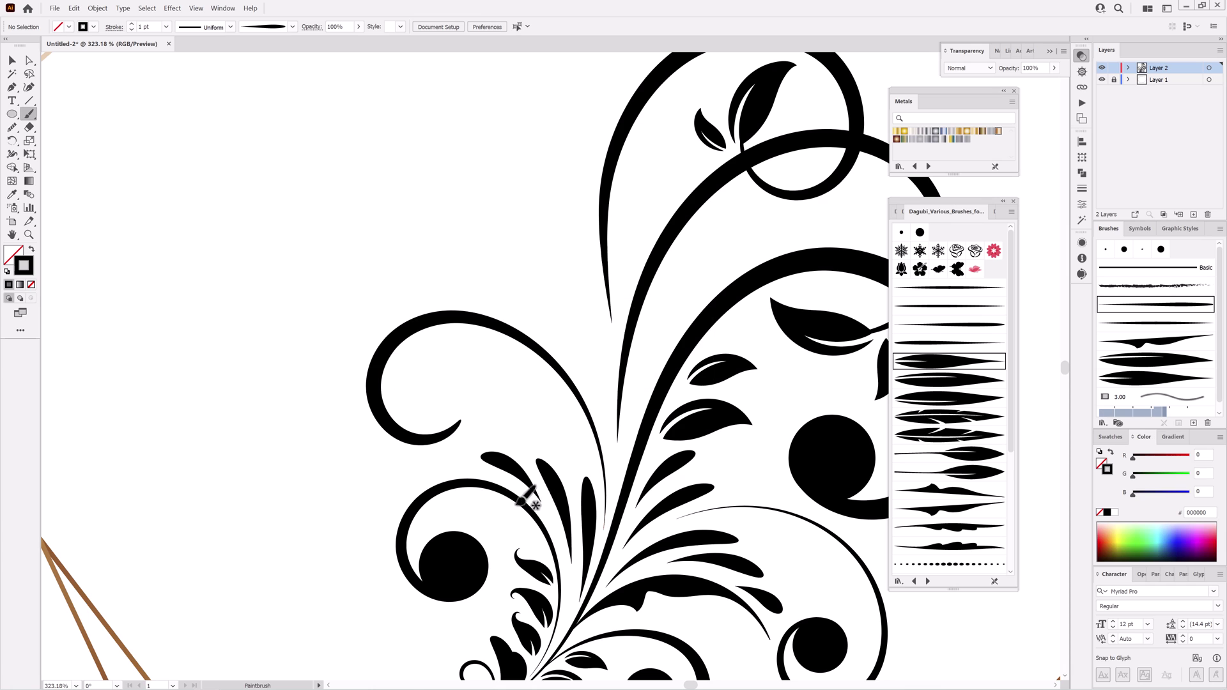
Try the thin double-tapered brush on the new spiral, and restore the one-sided tapered brush.
{"action": "left_click", "coordinate": [580, 395], "text": "ctrl"}
{"action": "left_click", "coordinate": [950, 287]}
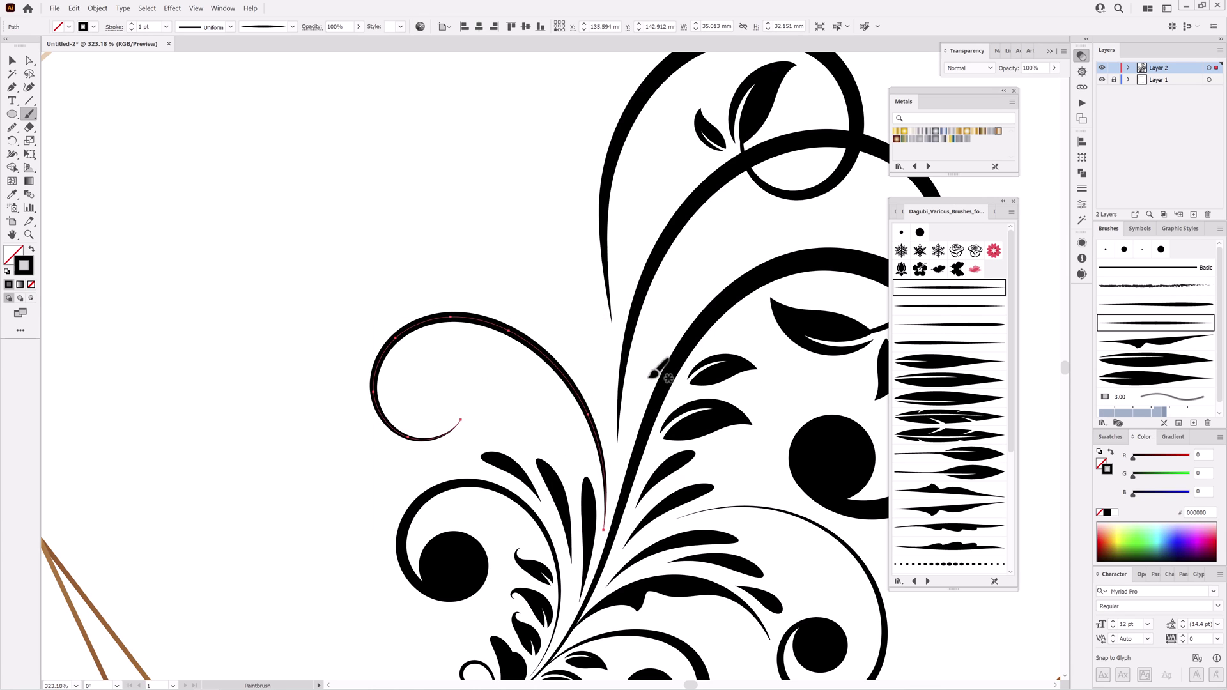
{"action": "left_click", "coordinate": [541, 223], "text": "ctrl"}
{"action": "left_click", "coordinate": [566, 369], "text": "ctrl"}
{"action": "left_click", "coordinate": [936, 325]}
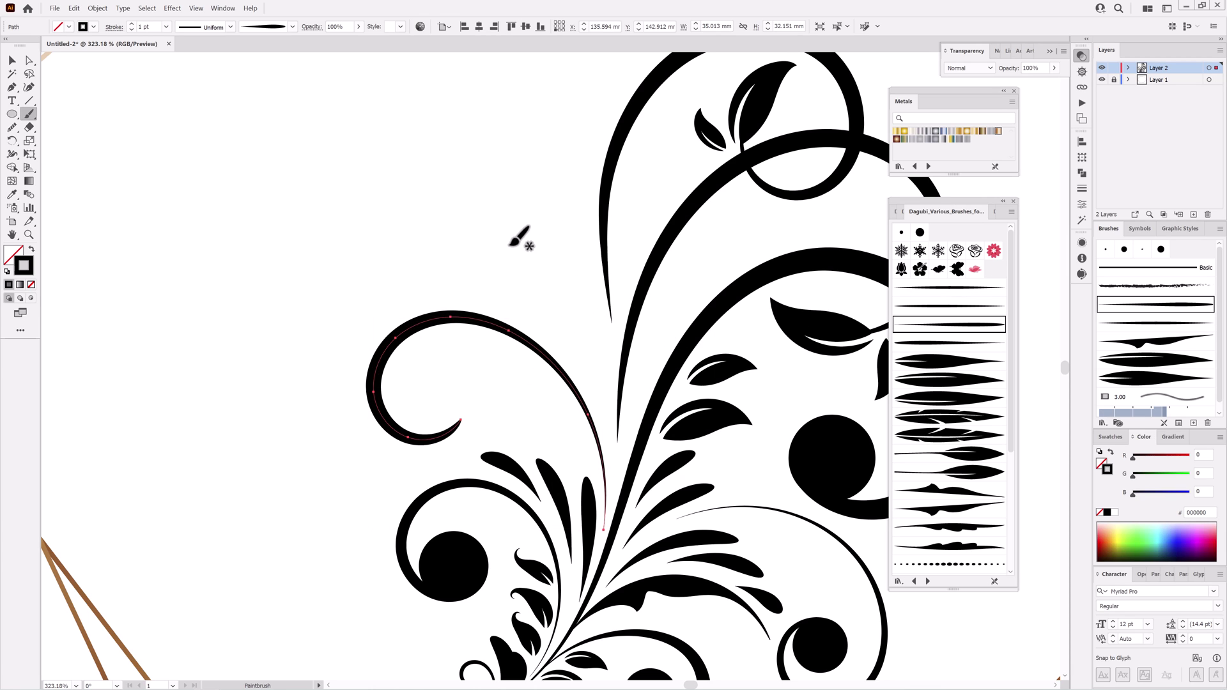
Scale the new spiral down to about 31 by 27 mm with Free Transform, rotating it and placing its end beside the main stem.
{"action": "left_click", "coordinate": [29, 154]}
{"action": "left_click_drag", "start_coordinate": [374, 317], "coordinate": [403, 344]}
{"action": "left_click_drag", "start_coordinate": [528, 363], "coordinate": [536, 328]}
{"action": "left_click_drag", "start_coordinate": [400, 289], "coordinate": [401, 284]}
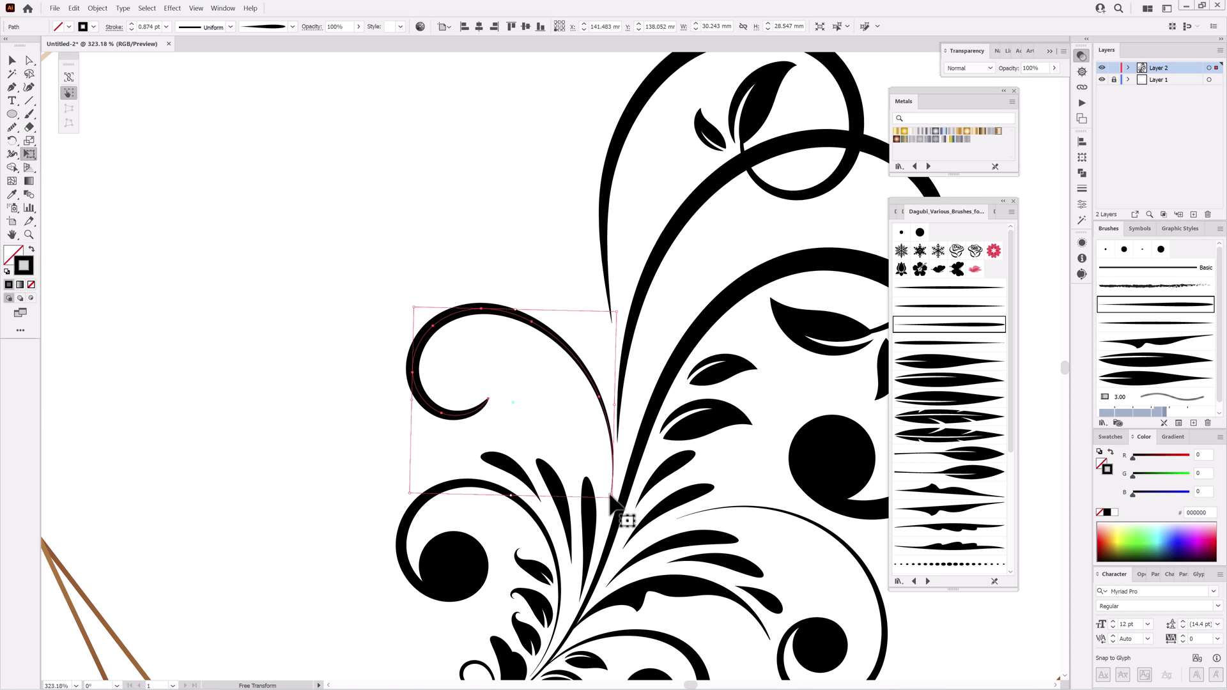
{"action": "left_click_drag", "start_coordinate": [623, 515], "coordinate": [621, 472]}
{"action": "left_click", "coordinate": [496, 203], "text": "ctrl"}
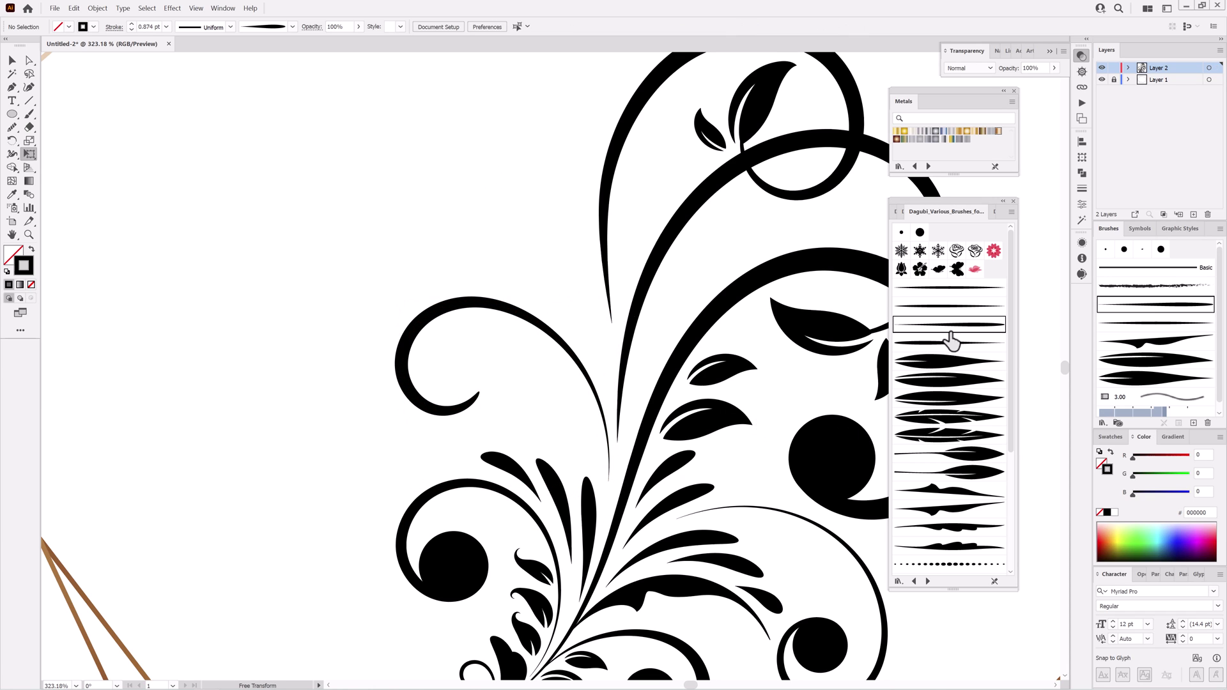
Paint a larger spiral around the scaled one with the thin double-tapered brush at 0.874 pt, undoing the first stroke.
{"action": "left_click", "coordinate": [955, 291]}
{"action": "key", "text": "b"}
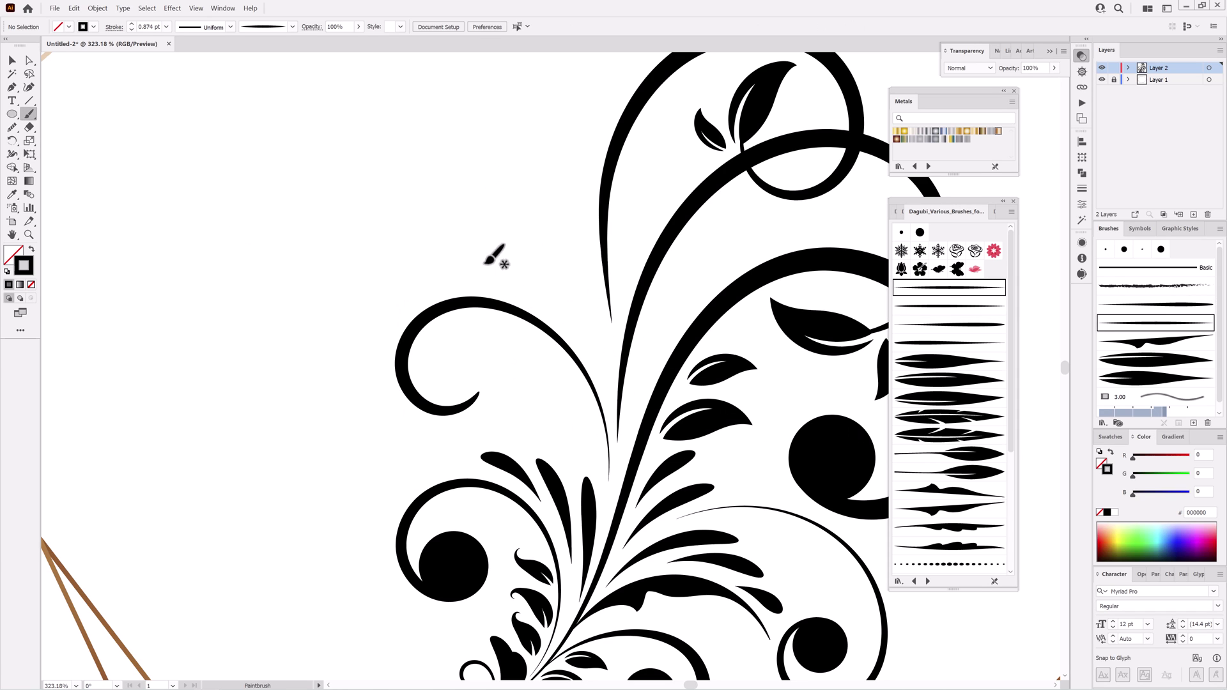
{"action": "left_click_drag", "start_coordinate": [562, 302], "coordinate": [478, 269]}
{"action": "key", "text": "ctrl+z"}
{"action": "left_click_drag", "start_coordinate": [419, 452], "coordinate": [503, 385]}
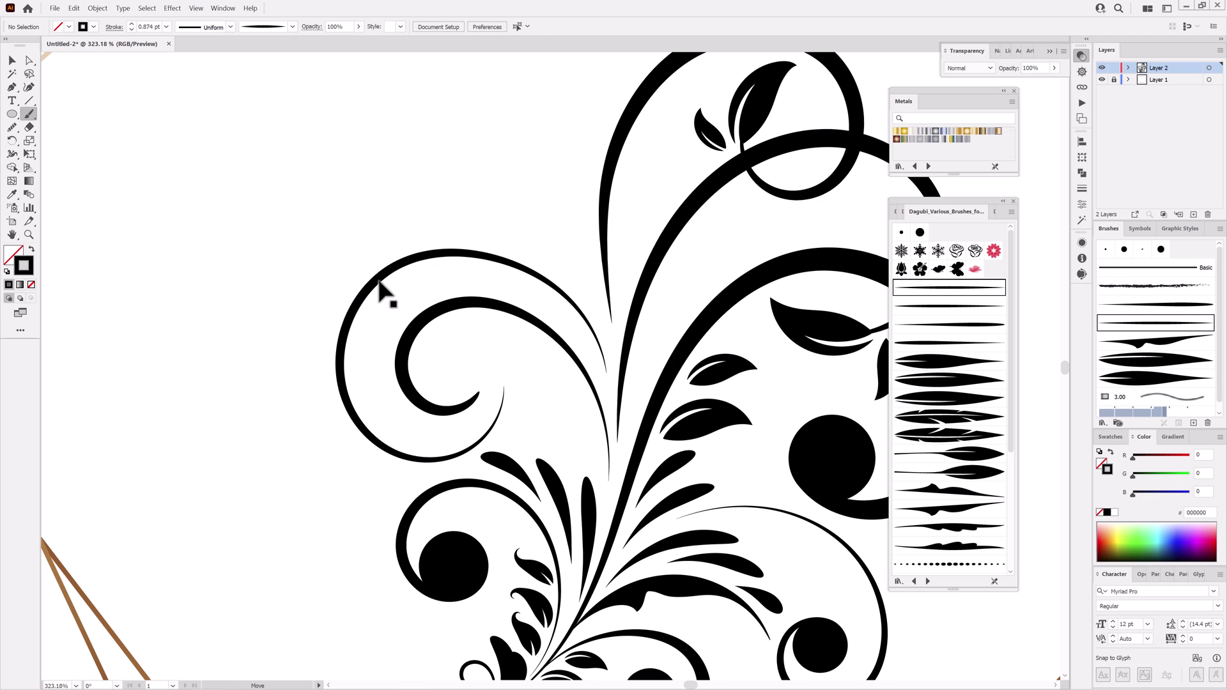
{"action": "left_click", "coordinate": [373, 154], "text": "ctrl"}
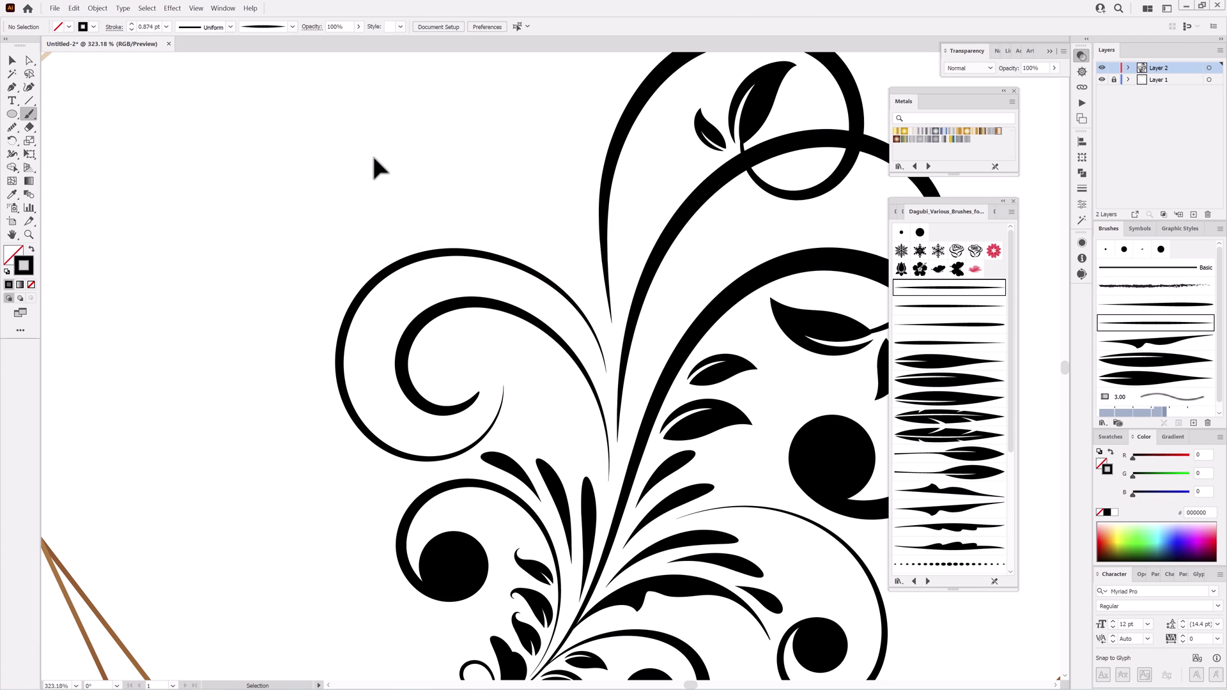
Scale the outer spiral down to about 37.5 by 29 mm and move its end anchor closer to the main stem.
{"action": "left_click_drag", "start_coordinate": [380, 280], "coordinate": [391, 277]}
{"action": "left_click_drag", "start_coordinate": [619, 250], "coordinate": [602, 264]}
{"action": "left_click", "coordinate": [28, 60]}
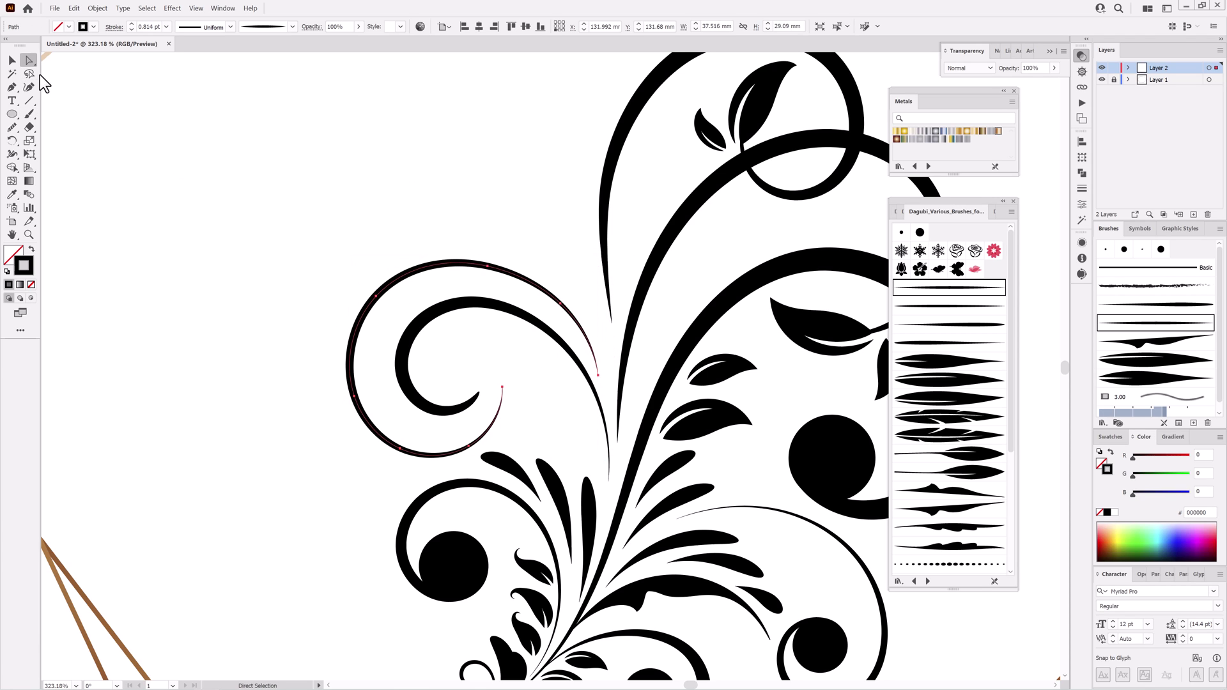
{"action": "left_click", "coordinate": [604, 383]}
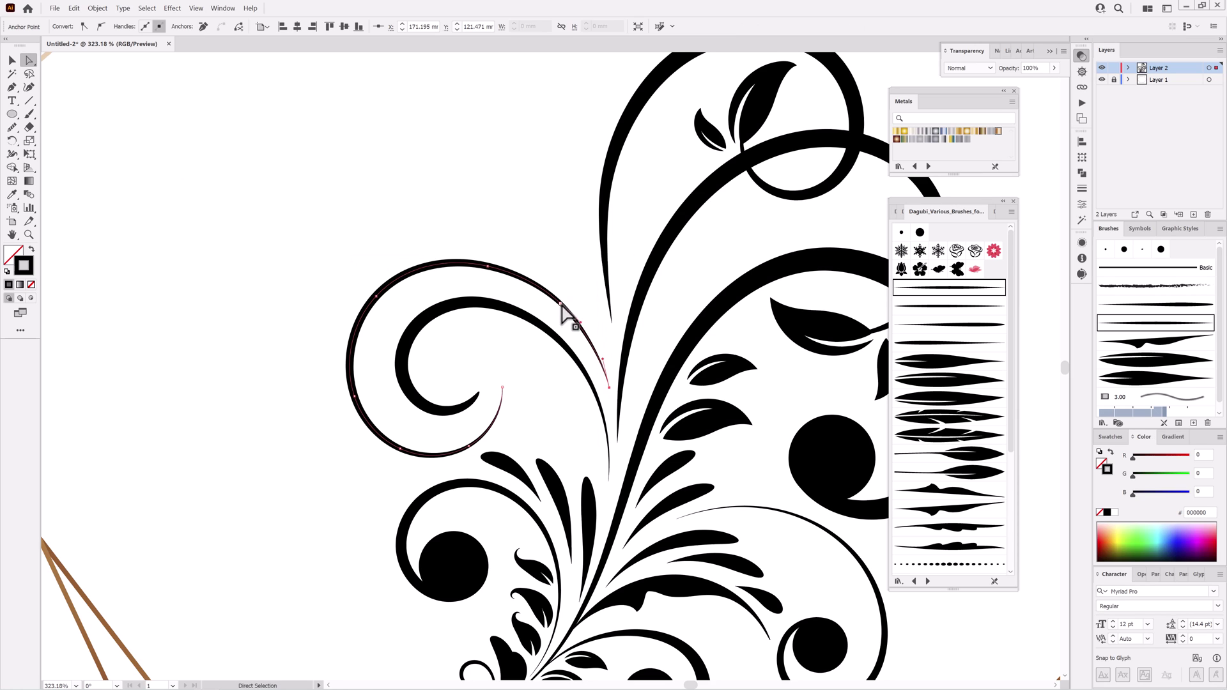
{"action": "left_click", "coordinate": [511, 163]}
Paint a large leaf at the outer spiral's inner tip with the widest split leaf brush at 1 pt.
{"action": "left_click", "coordinate": [29, 114]}
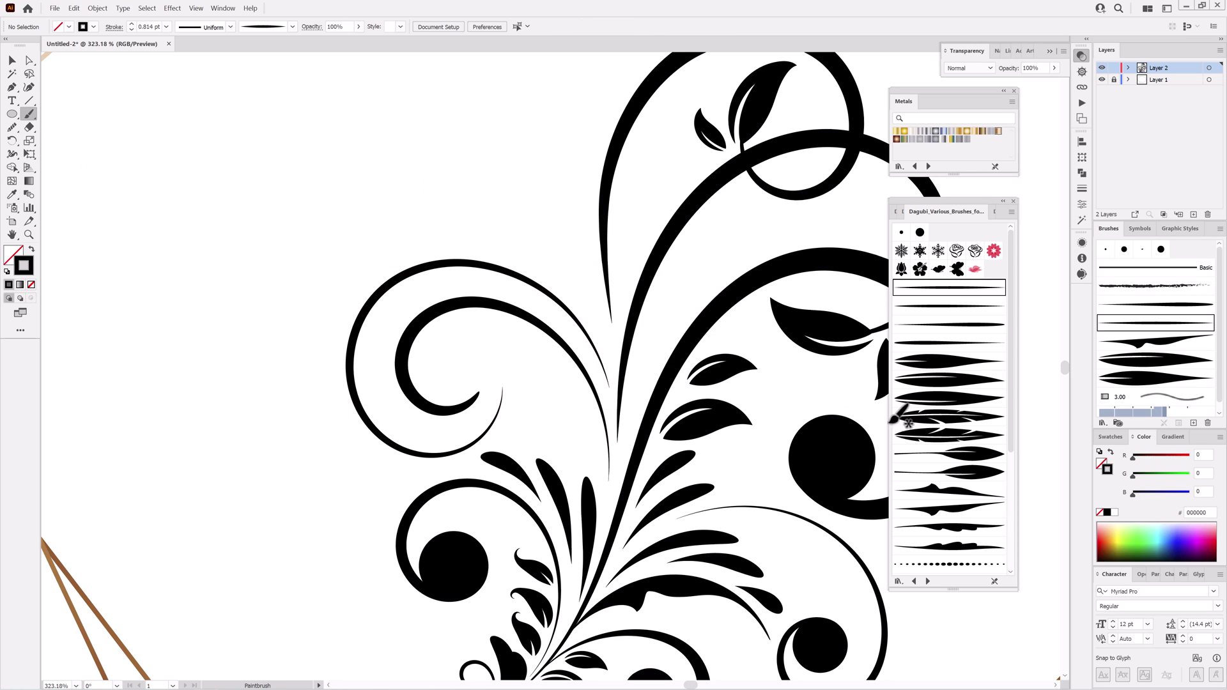
{"action": "left_click", "coordinate": [949, 399]}
{"action": "left_click_drag", "start_coordinate": [503, 395], "coordinate": [486, 327]}
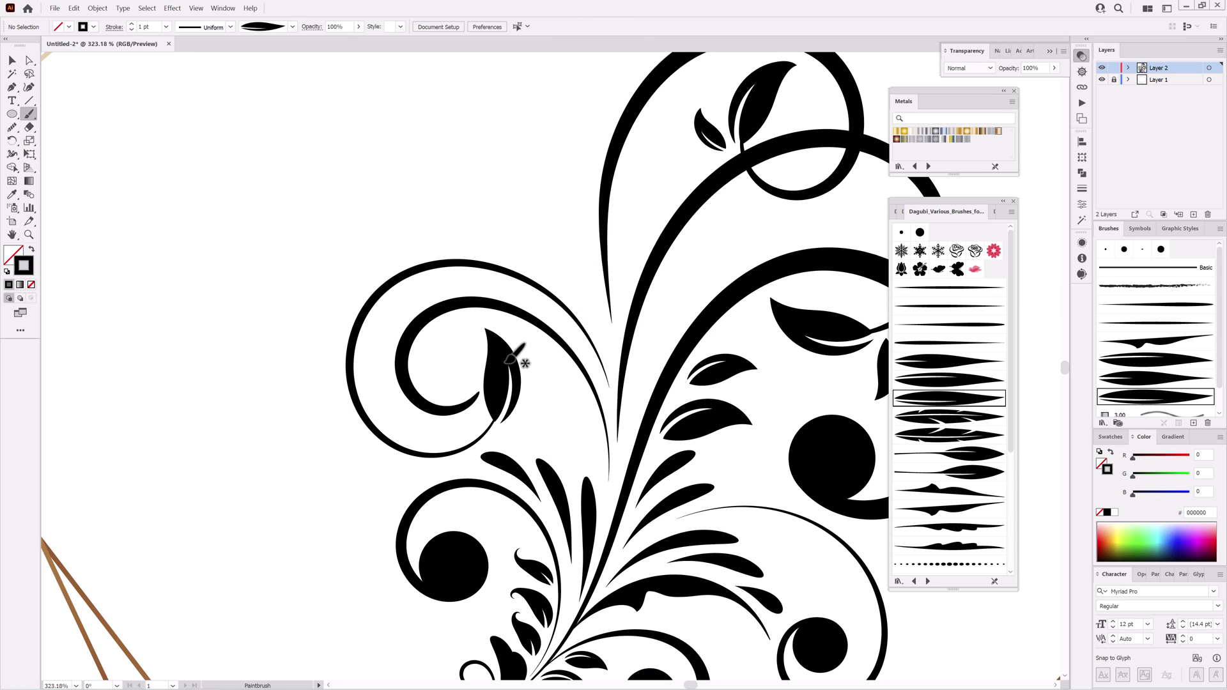
Erase the pointed inner tip of the inner spiral with the Eraser tool.
{"action": "left_click", "coordinate": [419, 323], "text": "ctrl"}
{"action": "left_click", "coordinate": [9, 62]}
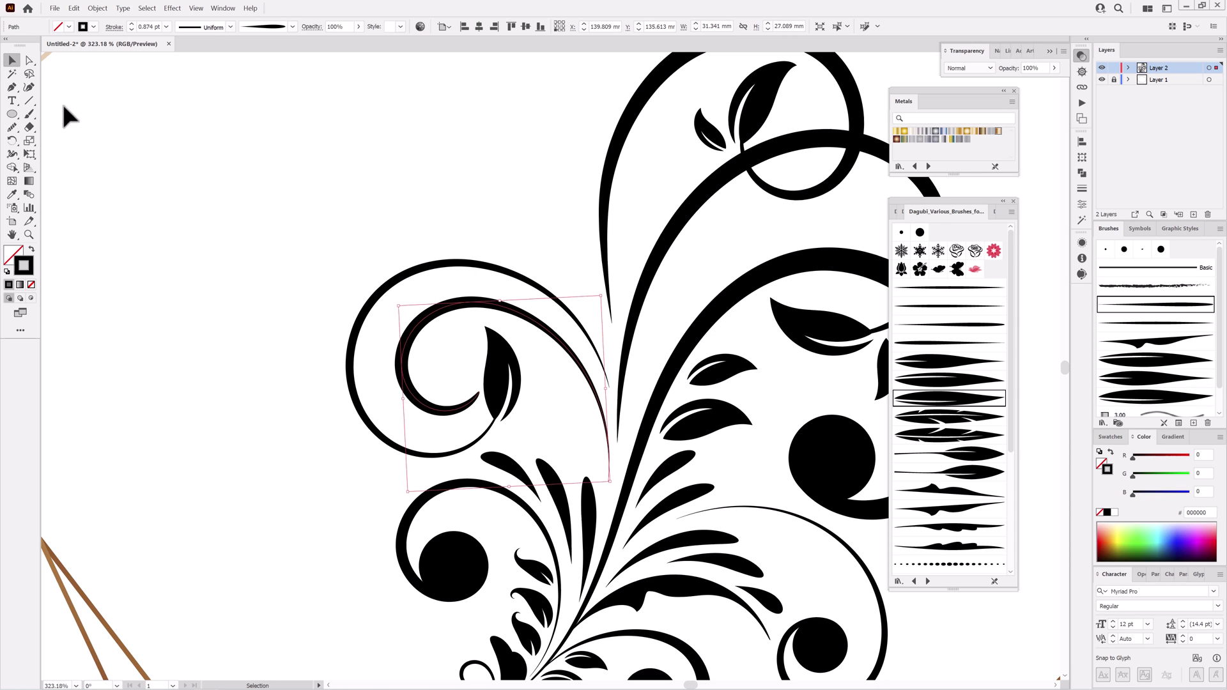
{"action": "key", "text": "shift+e"}
{"action": "left_click_drag", "start_coordinate": [478, 387], "coordinate": [465, 447]}
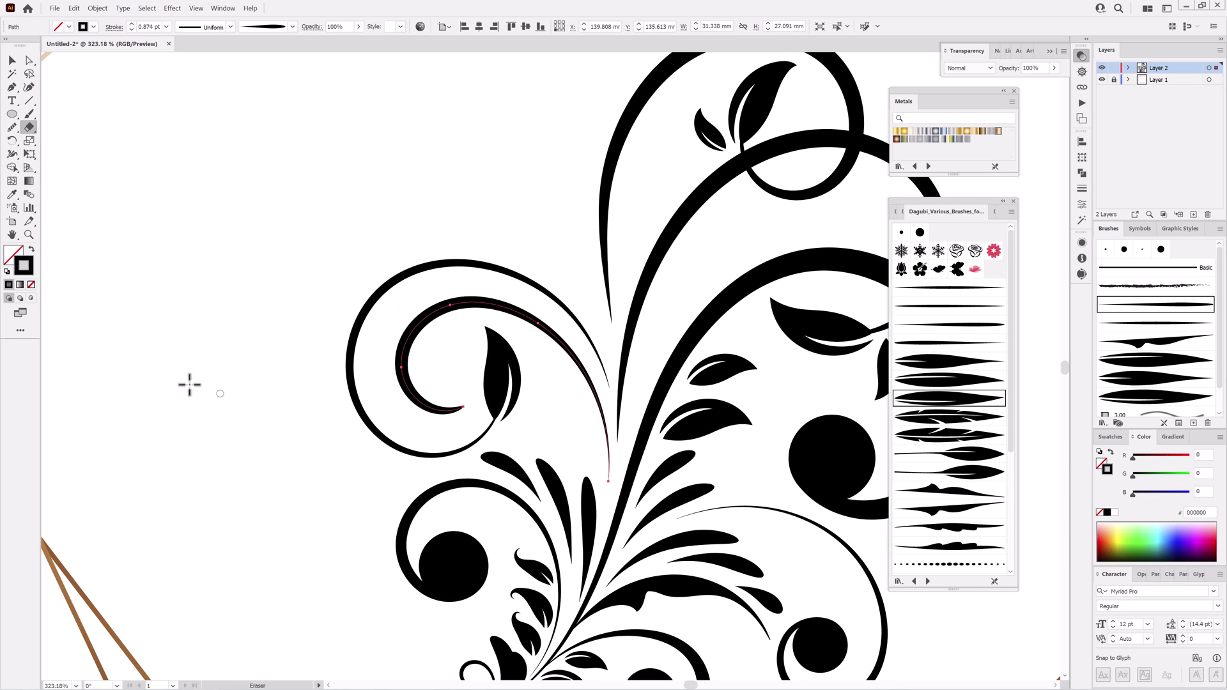
{"action": "left_click", "coordinate": [192, 298], "text": "ctrl"}
Paint two smaller leaves beside the large leaf with the leaf-shaped brush at 0.874 pt.
{"action": "left_click", "coordinate": [949, 379]}
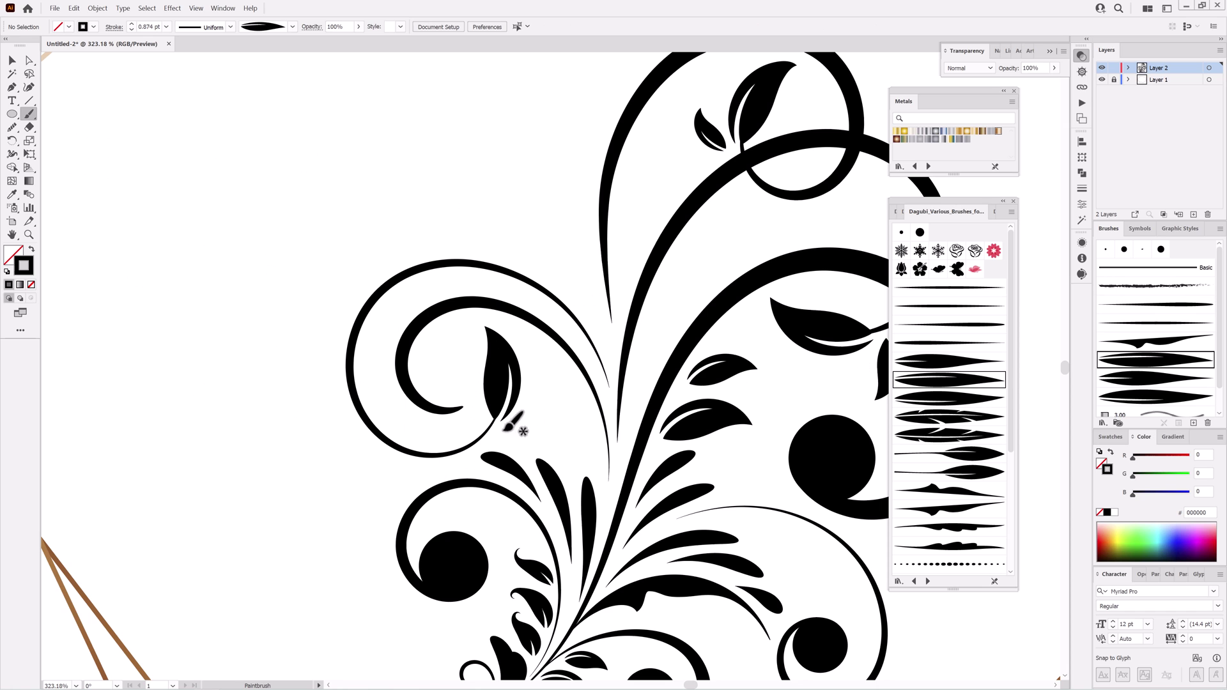
{"action": "mouse_move", "coordinate": [503, 427]}
{"action": "left_mouse_down"}
{"action": "mouse_move", "coordinate": [566, 432]}
{"action": "mouse_move", "coordinate": [562, 388]}
{"action": "left_mouse_up"}
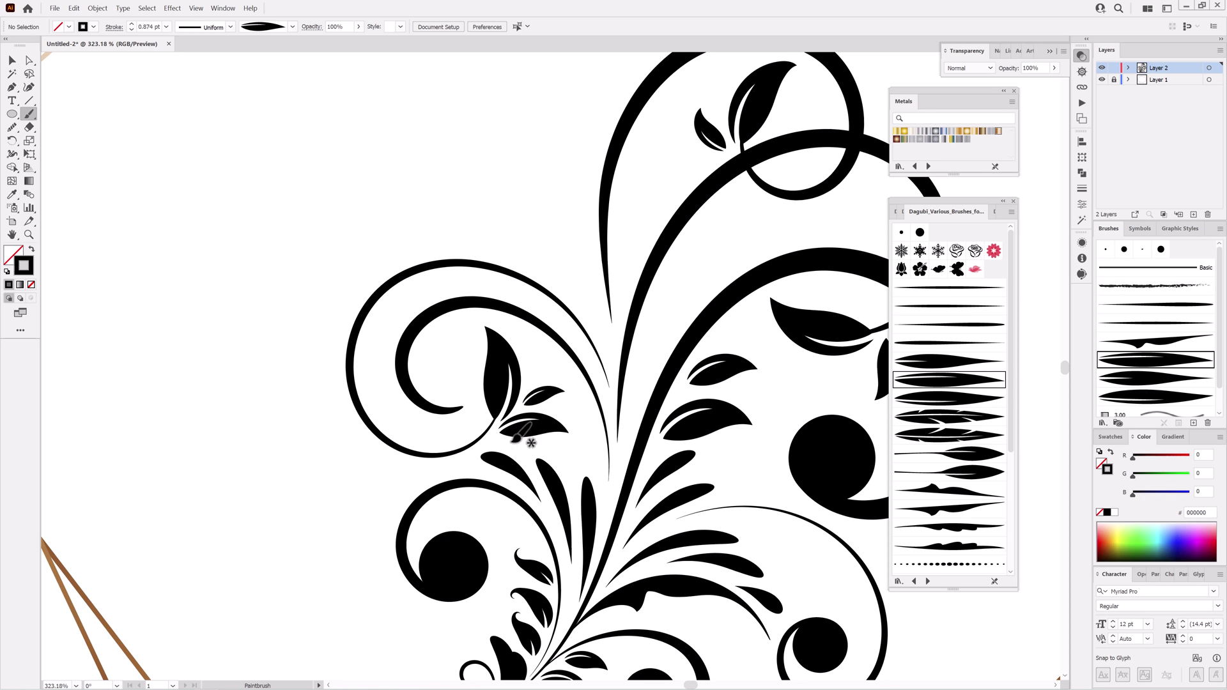
Paint a scalloped leaf along the outside of the top curl's stem with the wavy-edged brush at 1 pt.
{"action": "left_click_drag", "start_coordinate": [697, 394], "coordinate": [621, 324]}
{"action": "left_click_drag", "start_coordinate": [522, 316], "coordinate": [616, 355]}
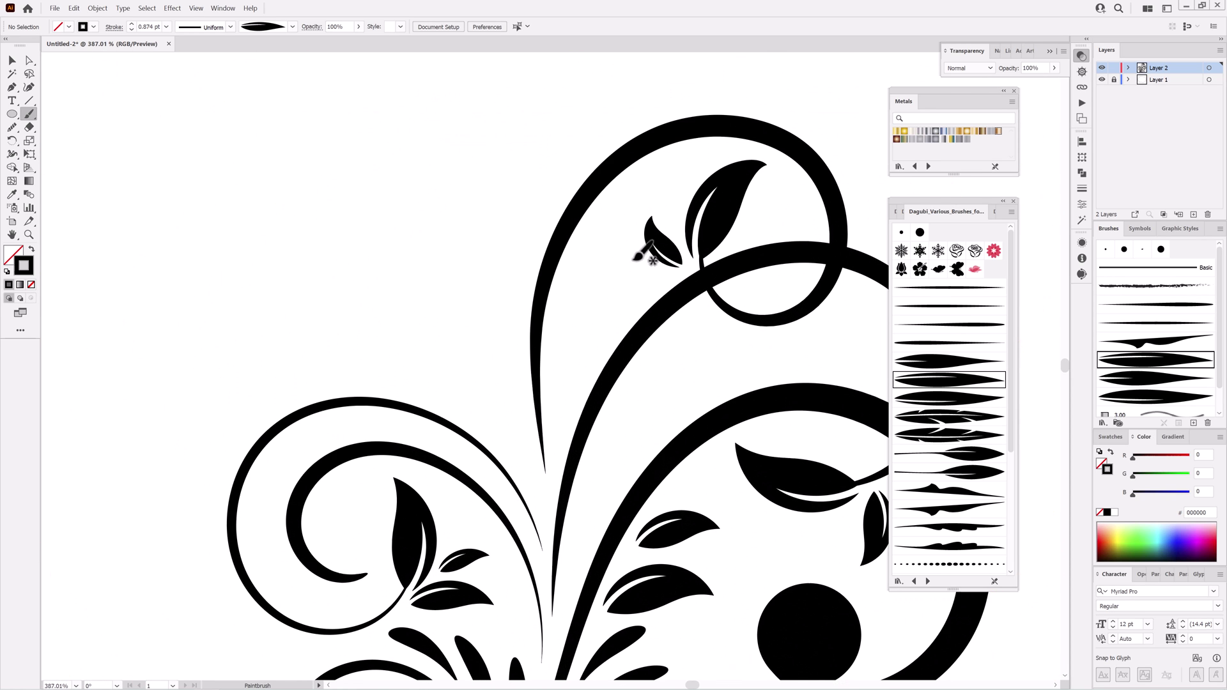
{"action": "left_click", "coordinate": [940, 531]}
{"action": "left_click", "coordinate": [132, 24]}
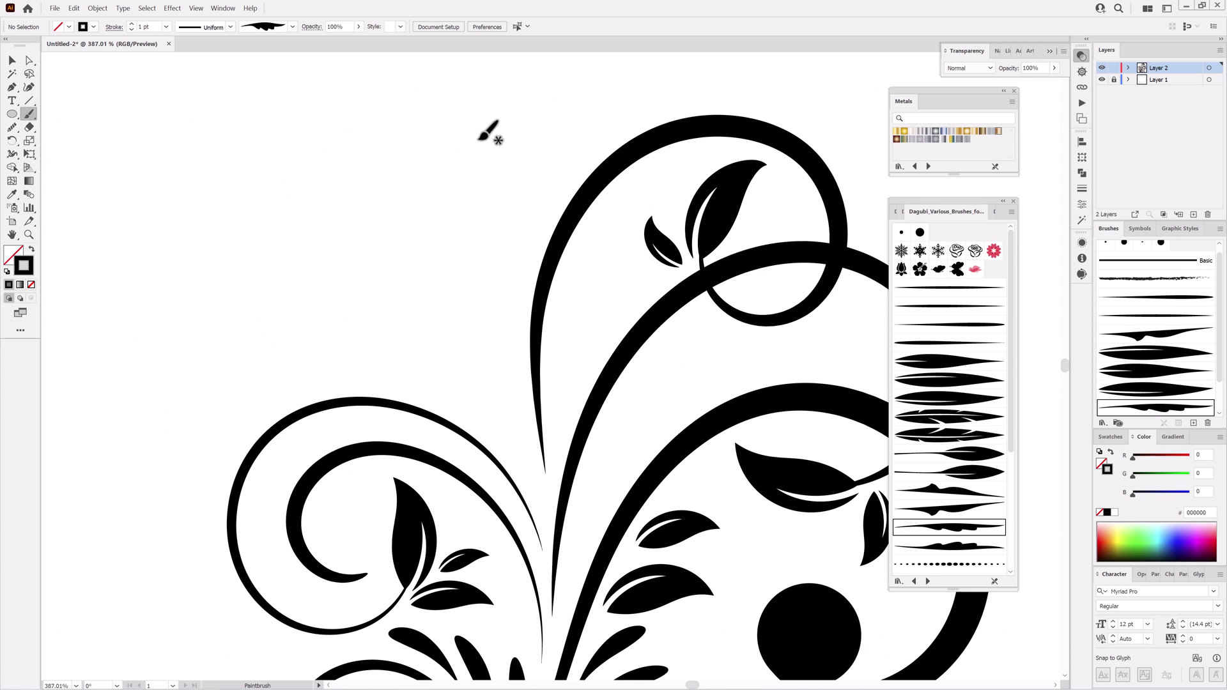
{"action": "left_click_drag", "start_coordinate": [492, 343], "coordinate": [517, 205]}
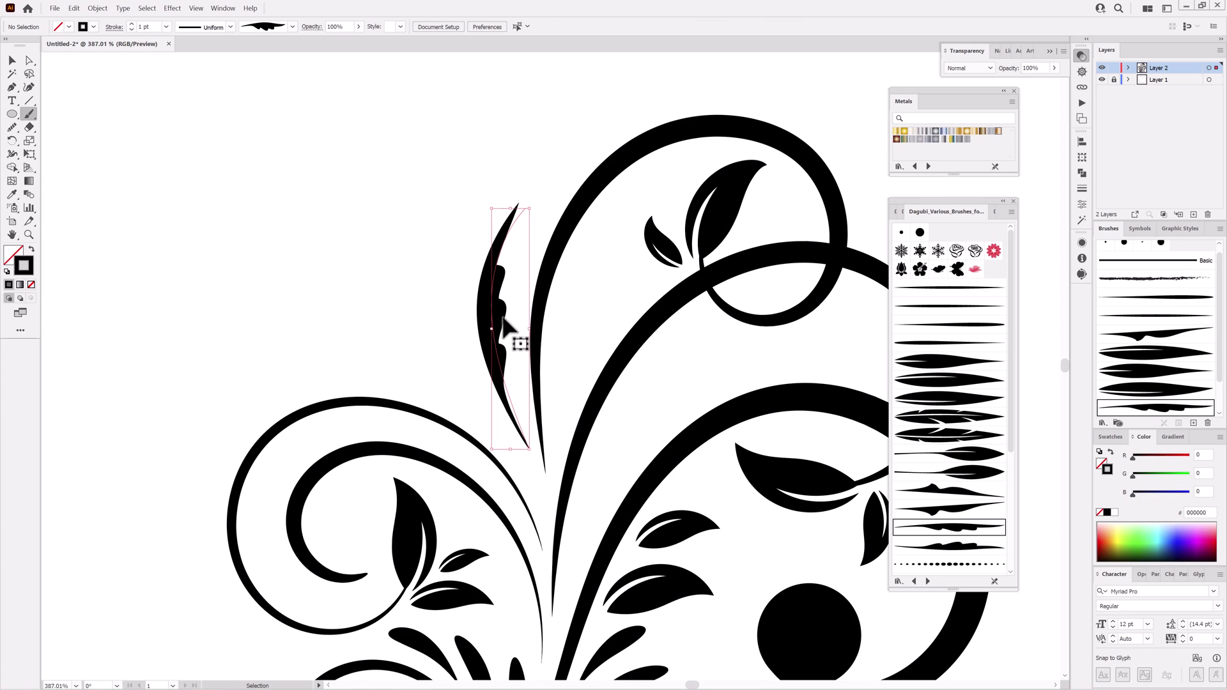
{"action": "left_click", "coordinate": [245, 217], "text": "ctrl"}
Paint a notched leaf about 26 by 10 mm above the outer left spiral with the notched brush at 1 pt.
{"action": "left_click", "coordinate": [952, 510]}
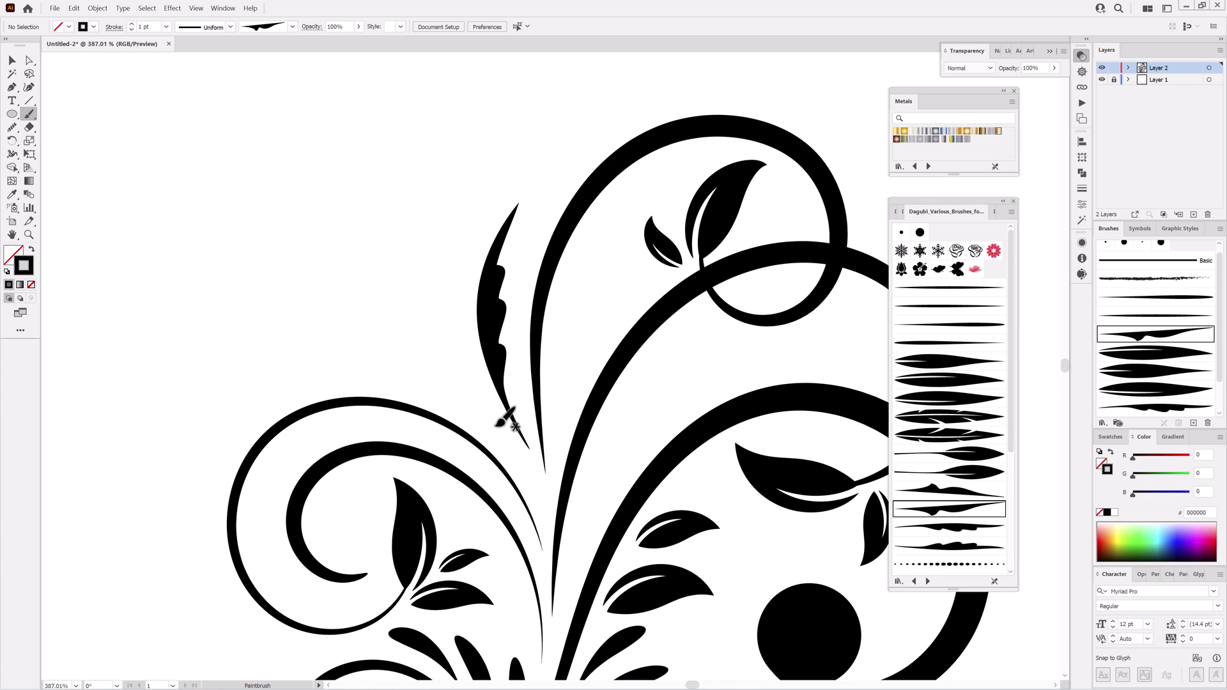
{"action": "left_click_drag", "start_coordinate": [371, 355], "coordinate": [300, 389]}
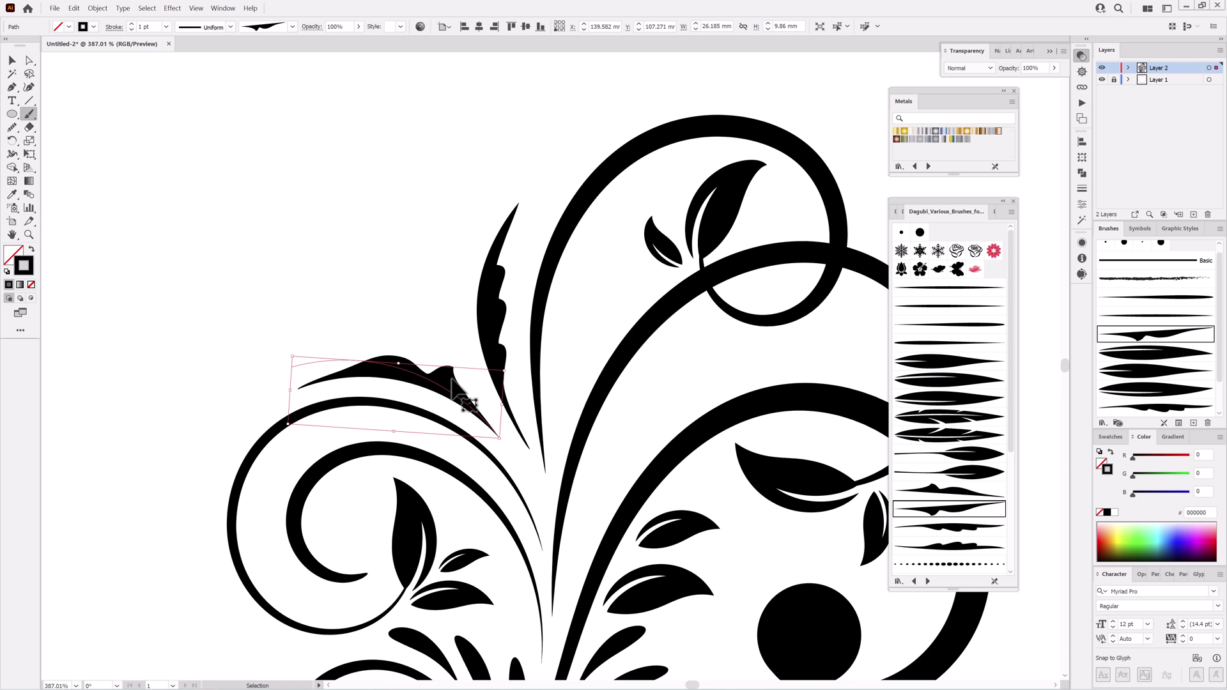
{"action": "left_click", "coordinate": [185, 307], "text": "ctrl"}
Place a small flower above the notched leaf with the five-petal flower brush.
{"action": "left_click_drag", "start_coordinate": [703, 461], "coordinate": [625, 578]}
{"action": "left_click_drag", "start_coordinate": [624, 578], "coordinate": [512, 430]}
{"action": "left_click_drag", "start_coordinate": [569, 283], "coordinate": [665, 306]}
{"action": "left_click_drag", "start_coordinate": [665, 306], "coordinate": [689, 374]}
{"action": "left_click", "coordinate": [919, 269]}
{"action": "left_click_drag", "start_coordinate": [430, 295], "coordinate": [422, 303]}
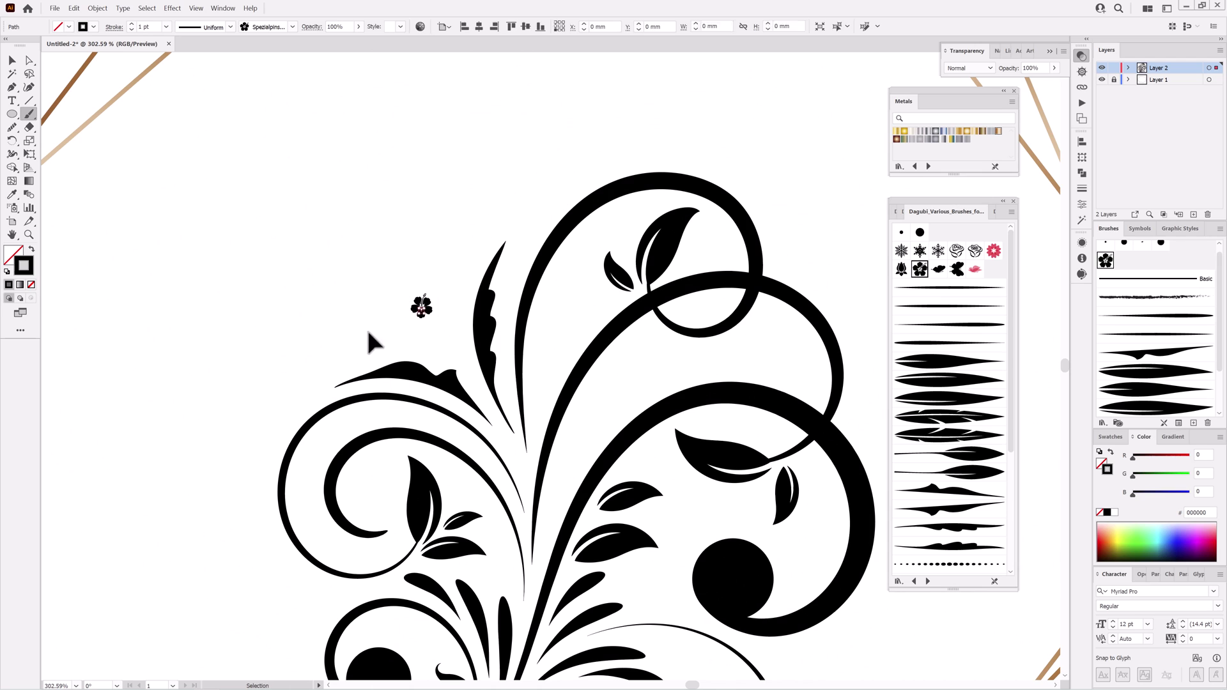
Enlarge the small flower above the notched leaf by setting its stroke to 4 pt, and deselect it.
{"action": "left_click", "coordinate": [131, 24]}
{"action": "left_click", "coordinate": [131, 25]}
{"action": "left_click", "coordinate": [131, 24]}
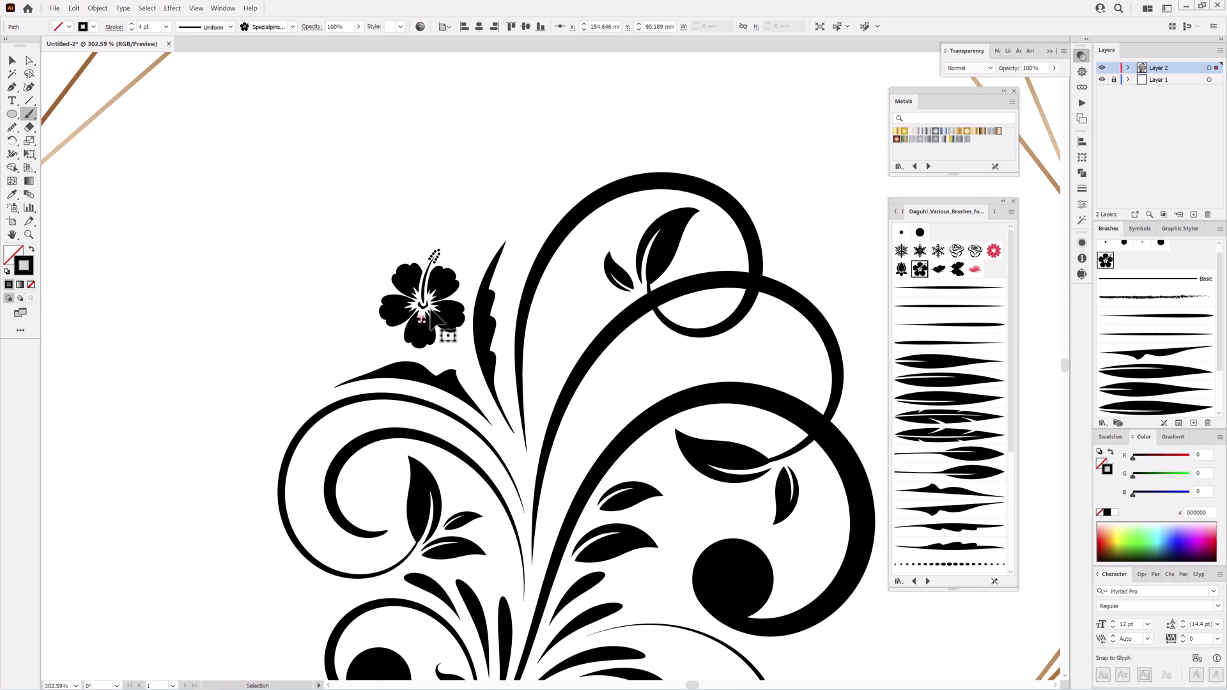
{"action": "left_click", "coordinate": [256, 301], "text": "ctrl"}
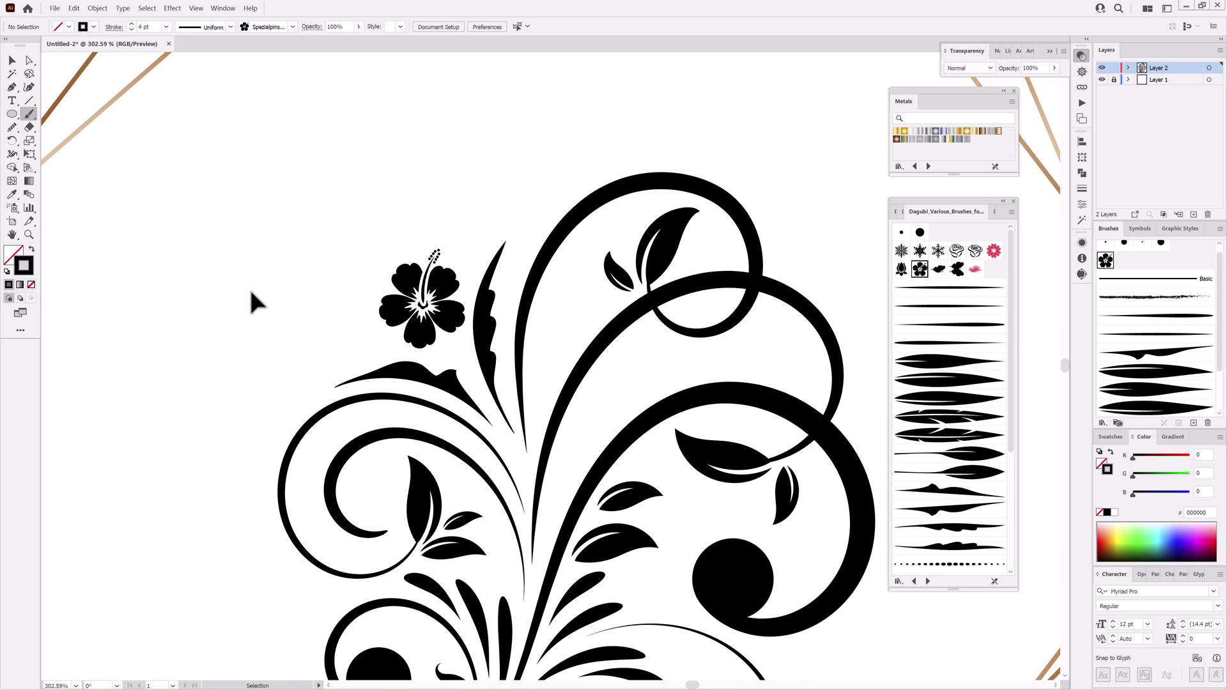
Paint a small curl outward from the flower's lower left petal with the thin tapered brush at 0.5 pt.
{"action": "left_click", "coordinate": [966, 289]}
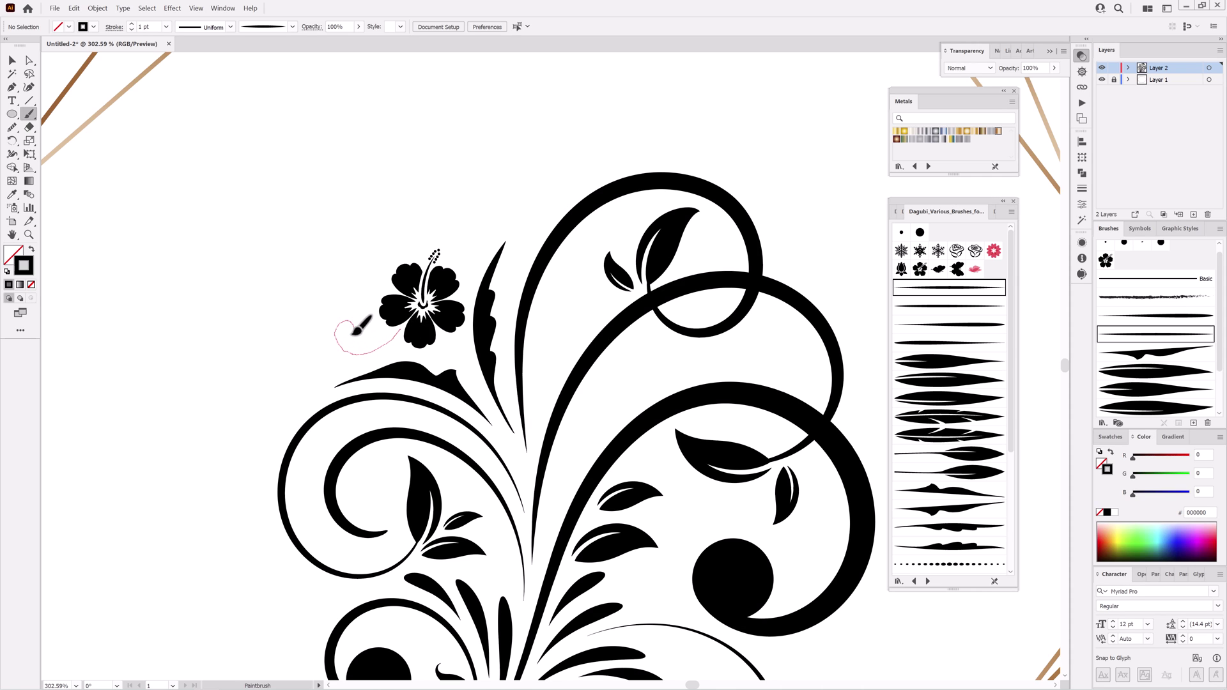
{"action": "left_click_drag", "start_coordinate": [353, 333], "coordinate": [347, 332]}
{"action": "left_click", "coordinate": [131, 29]}
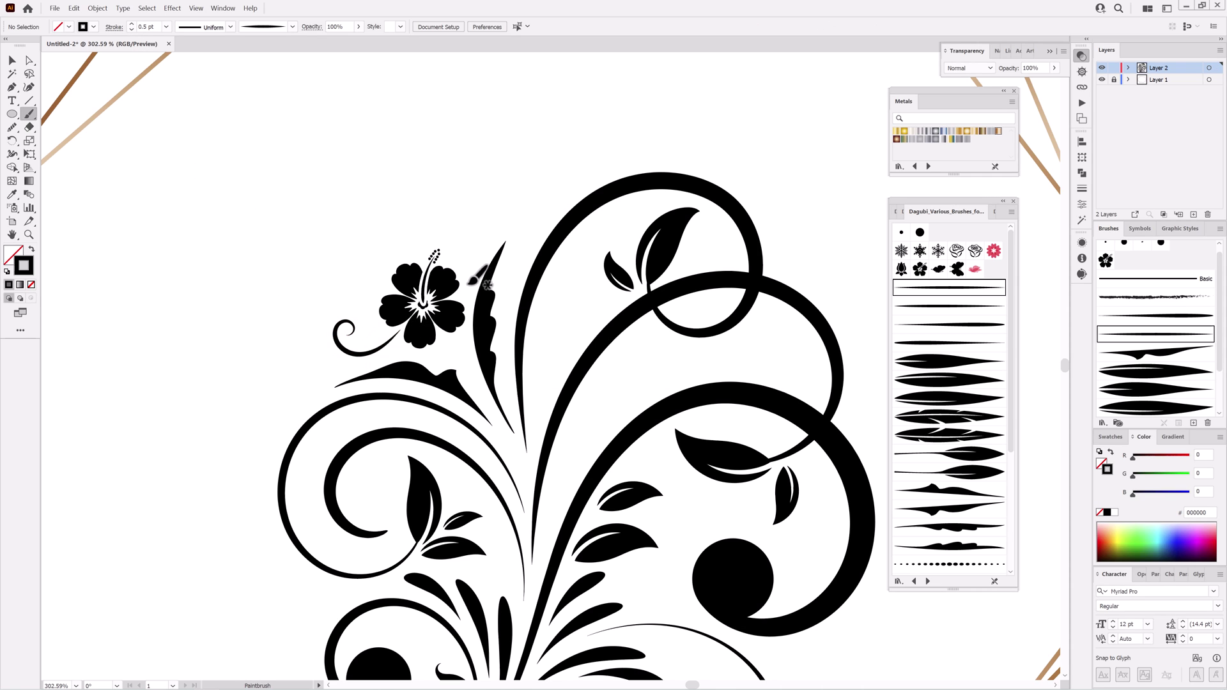
{"action": "left_click_drag", "start_coordinate": [346, 283], "coordinate": [338, 303]}
{"action": "key", "text": "ctrl+z"}
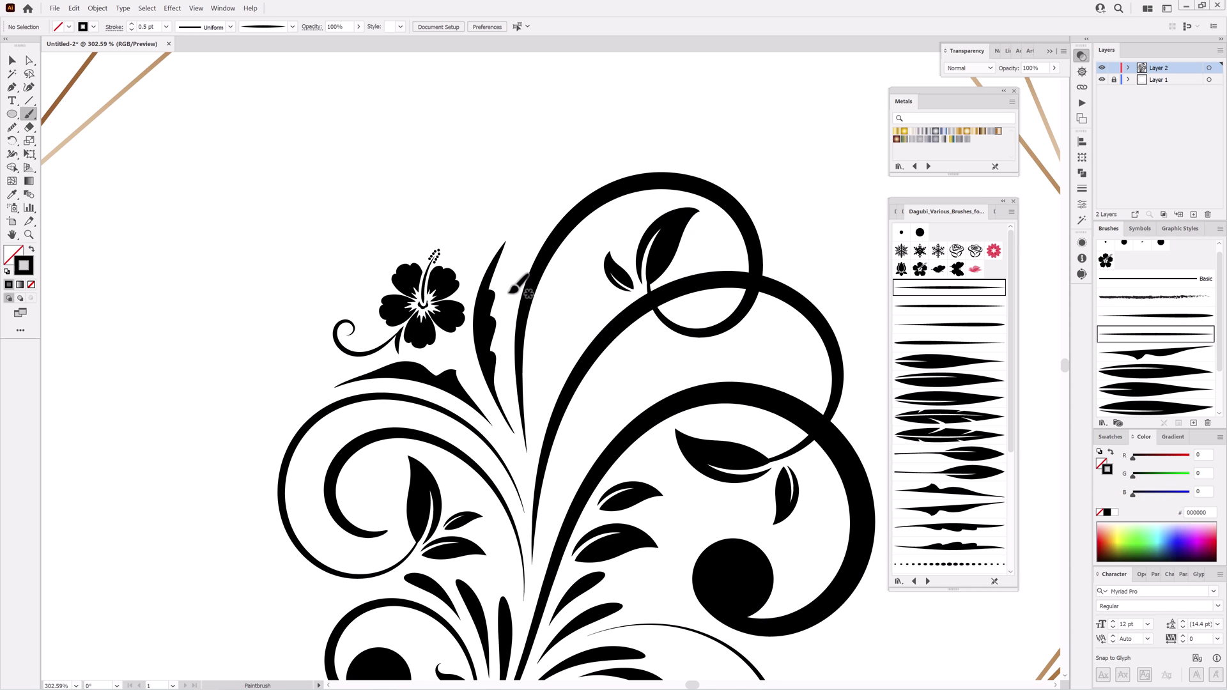
Paint four small curled leaves around the flower's petals with the thicker leaf-shaped brush at 0.5 pt.
{"action": "mouse_move", "coordinate": [662, 366]}
{"action": "left_mouse_down"}
{"action": "mouse_move", "coordinate": [615, 351]}
{"action": "mouse_move", "coordinate": [665, 368]}
{"action": "left_mouse_up"}
{"action": "left_click_drag", "start_coordinate": [534, 262], "coordinate": [609, 359]}
{"action": "left_click", "coordinate": [946, 364]}
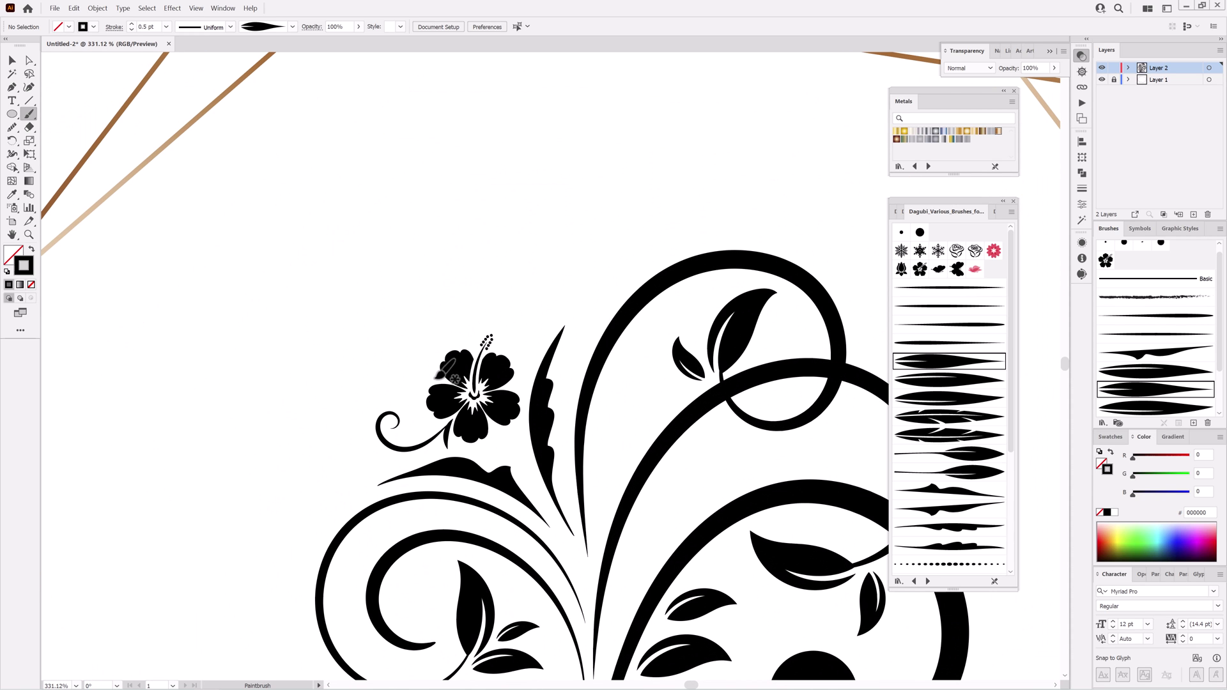
{"action": "left_click_drag", "start_coordinate": [386, 365], "coordinate": [392, 365]}
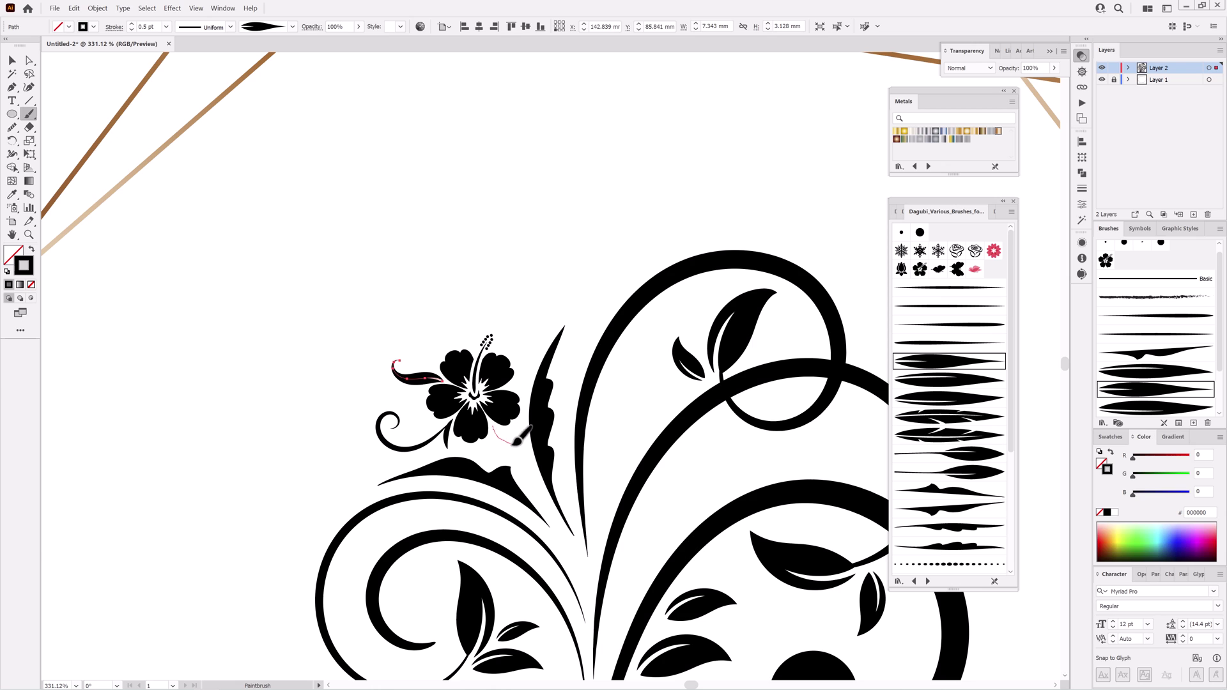
{"action": "left_click_drag", "start_coordinate": [519, 438], "coordinate": [524, 457]}
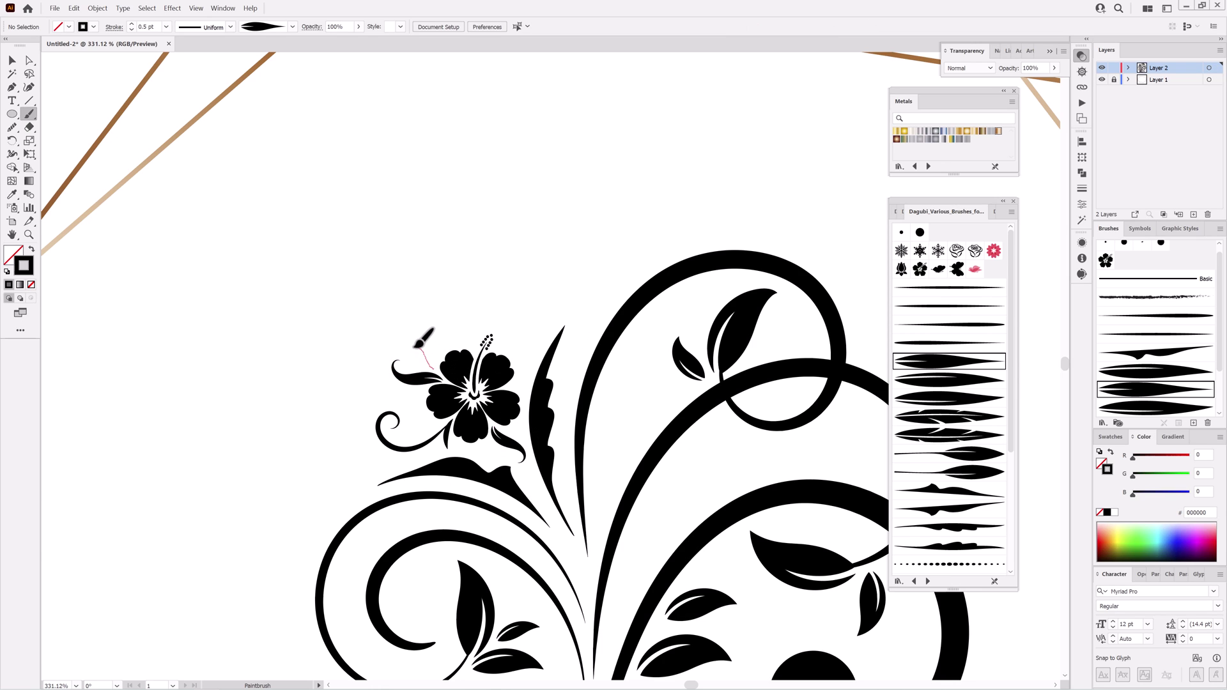
{"action": "left_click_drag", "start_coordinate": [415, 348], "coordinate": [413, 345]}
{"action": "left_click_drag", "start_coordinate": [422, 429], "coordinate": [408, 432]}
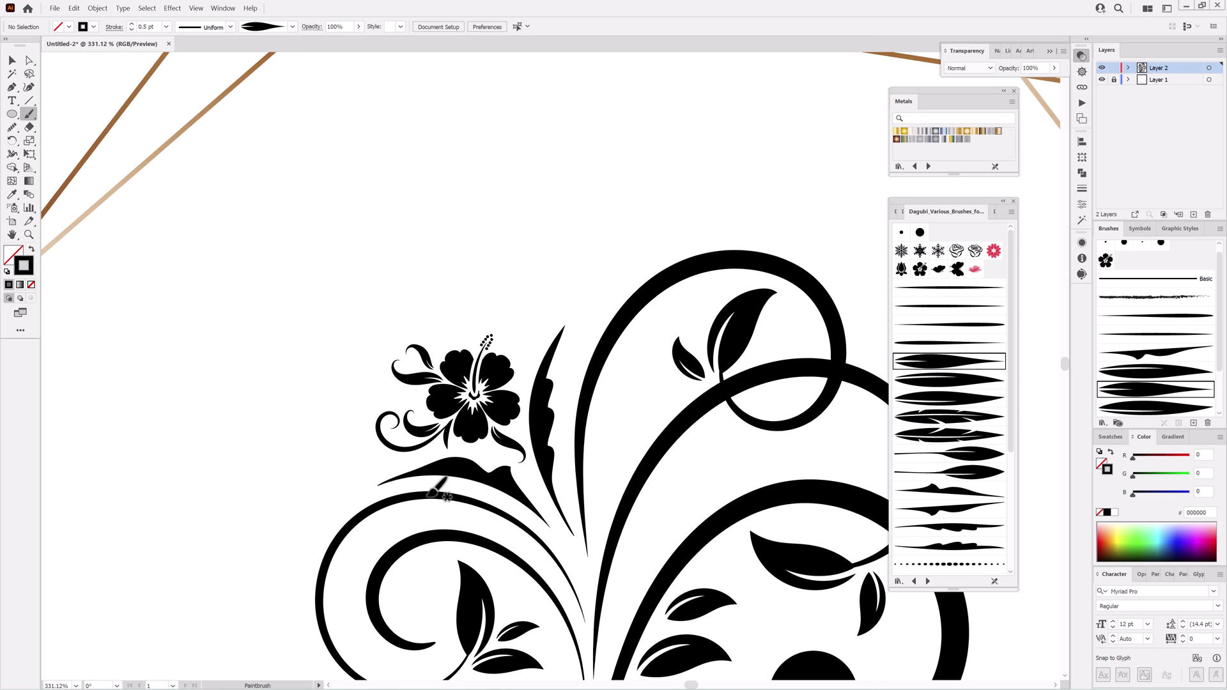
Paint a small curl between the flower and the scalloped leaf with the thin tapered brush at 0.5 pt.
{"action": "left_click", "coordinate": [938, 290]}
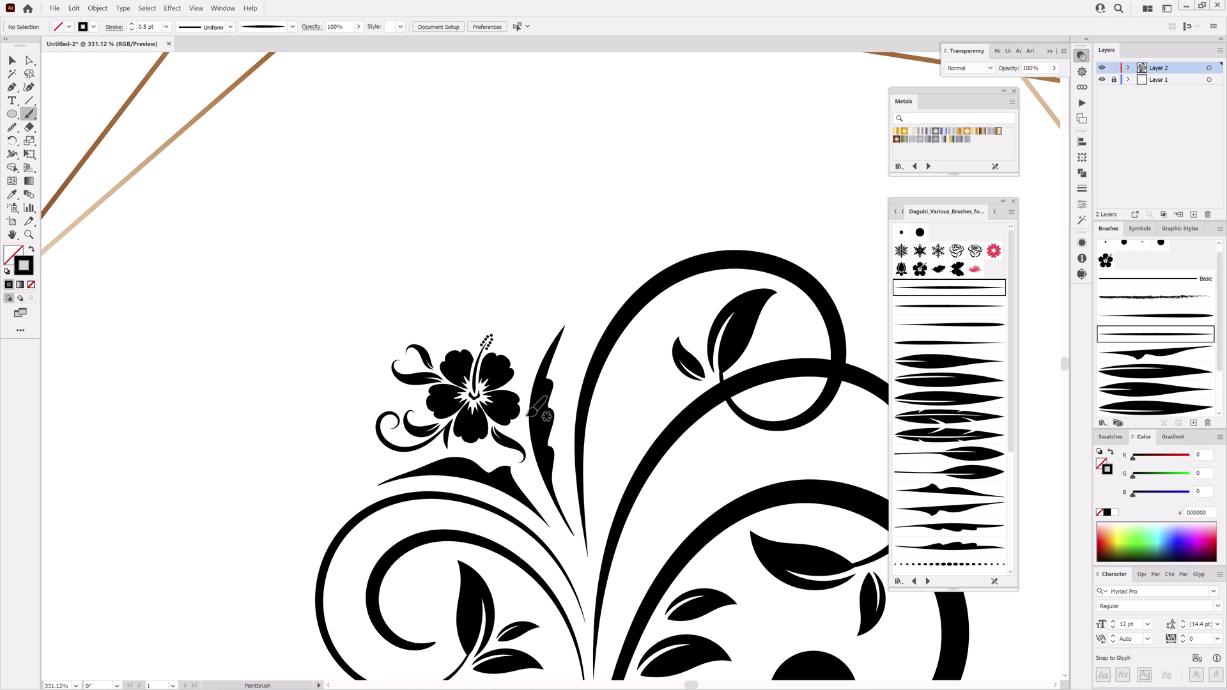
{"action": "scroll", "coordinate": [719, 425], "scroll_direction": "down", "scroll_amount": 5}
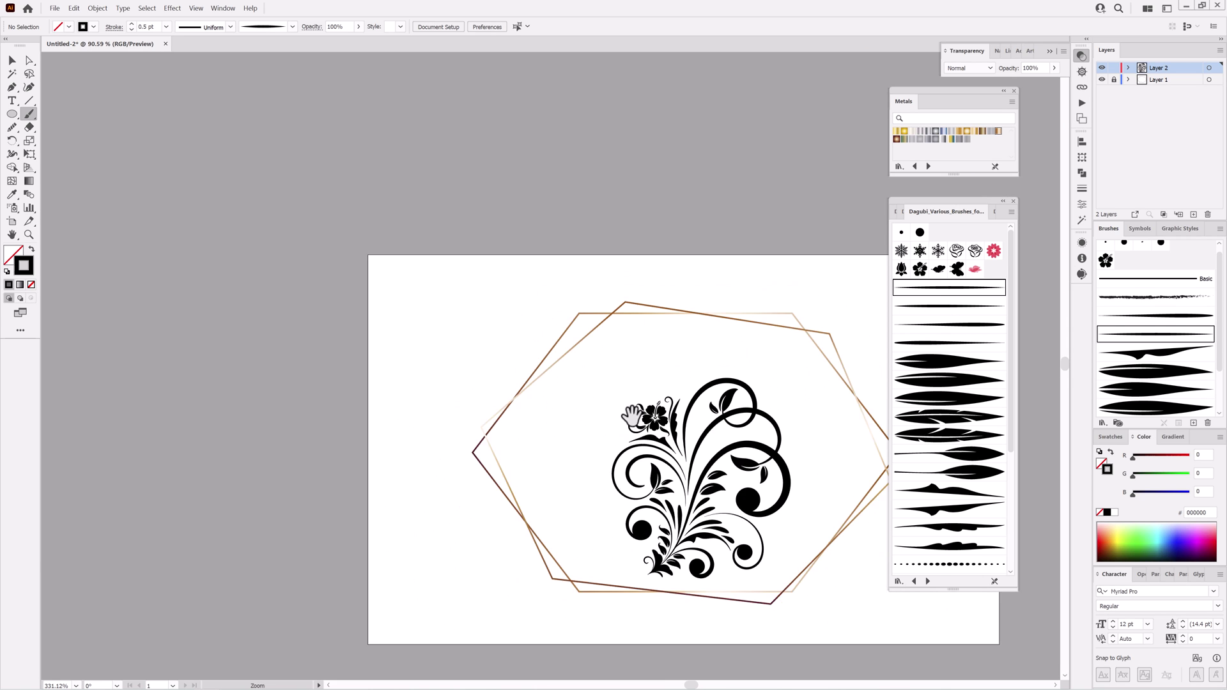
{"action": "mouse_move", "coordinate": [758, 468]}
{"action": "left_mouse_down"}
{"action": "mouse_move", "coordinate": [641, 375]}
{"action": "mouse_move", "coordinate": [652, 419]}
{"action": "left_mouse_up"}
{"action": "scroll", "coordinate": [585, 352], "scroll_direction": "up", "scroll_amount": 5}
{"action": "left_click_drag", "start_coordinate": [623, 302], "coordinate": [625, 366]}
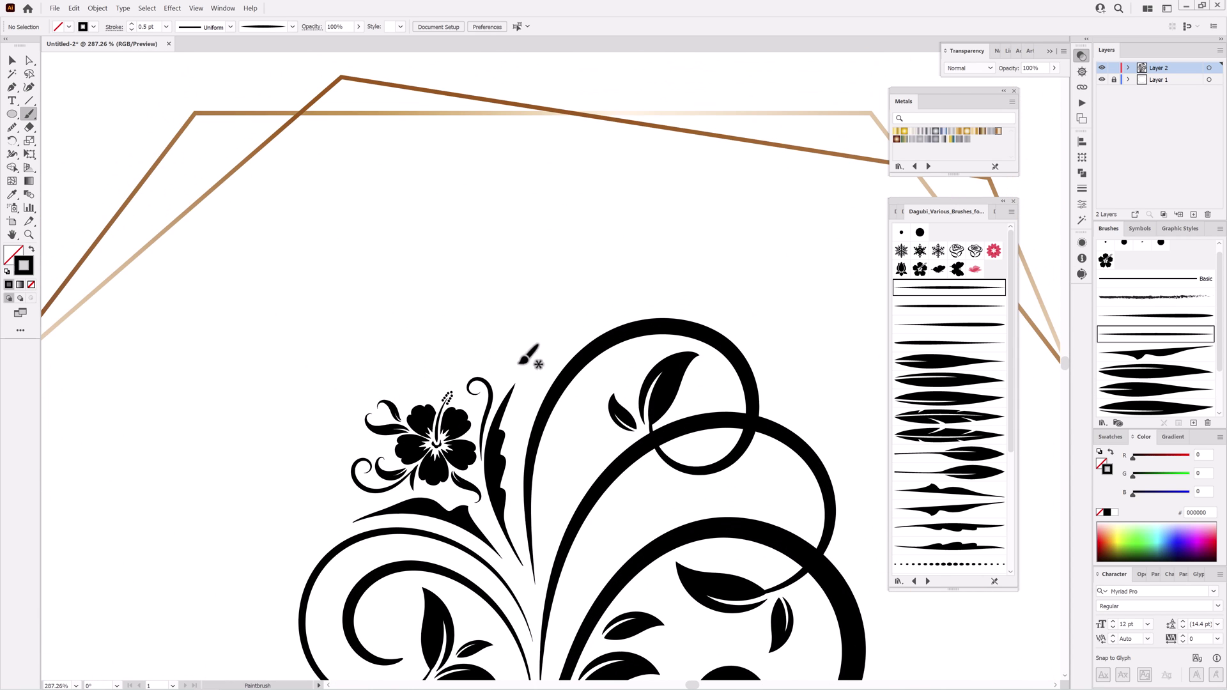
Paint a curl about 13 by 27 mm above the scalloped leaf with the slightly thicker tapered brush at 0.5 pt, placed against the top curl's stem.
{"action": "left_click", "coordinate": [938, 325]}
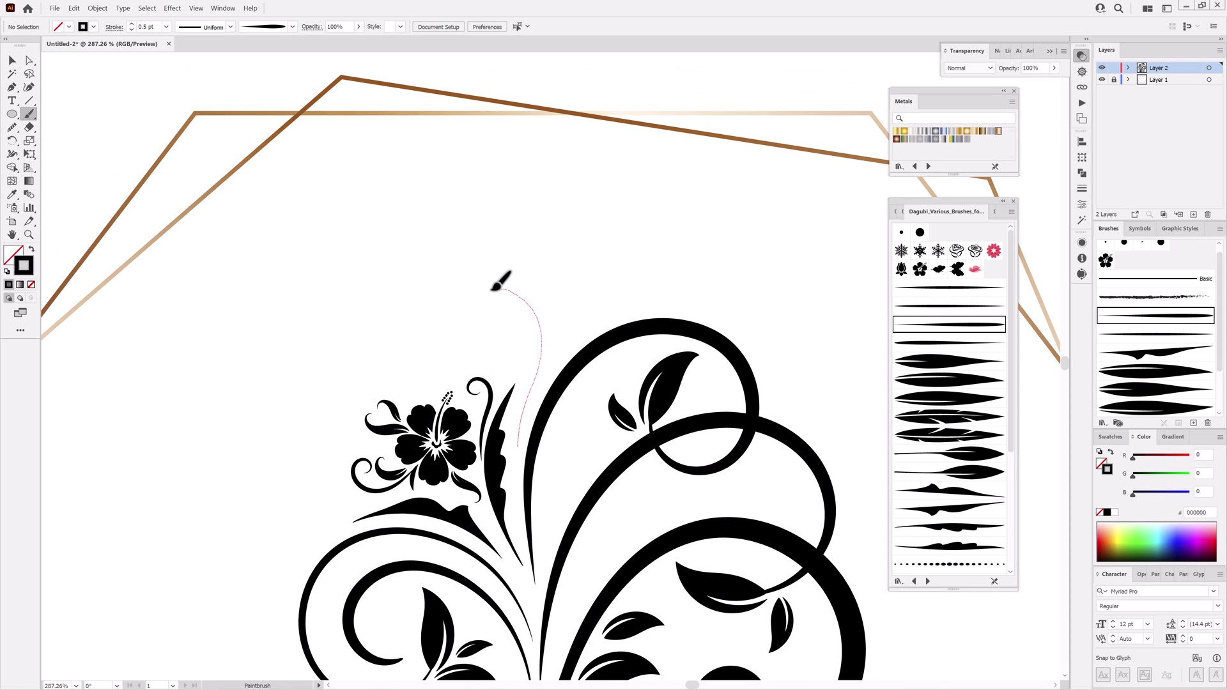
{"action": "left_click_drag", "start_coordinate": [499, 339], "coordinate": [501, 337]}
{"action": "left_click", "coordinate": [541, 318], "text": "ctrl"}
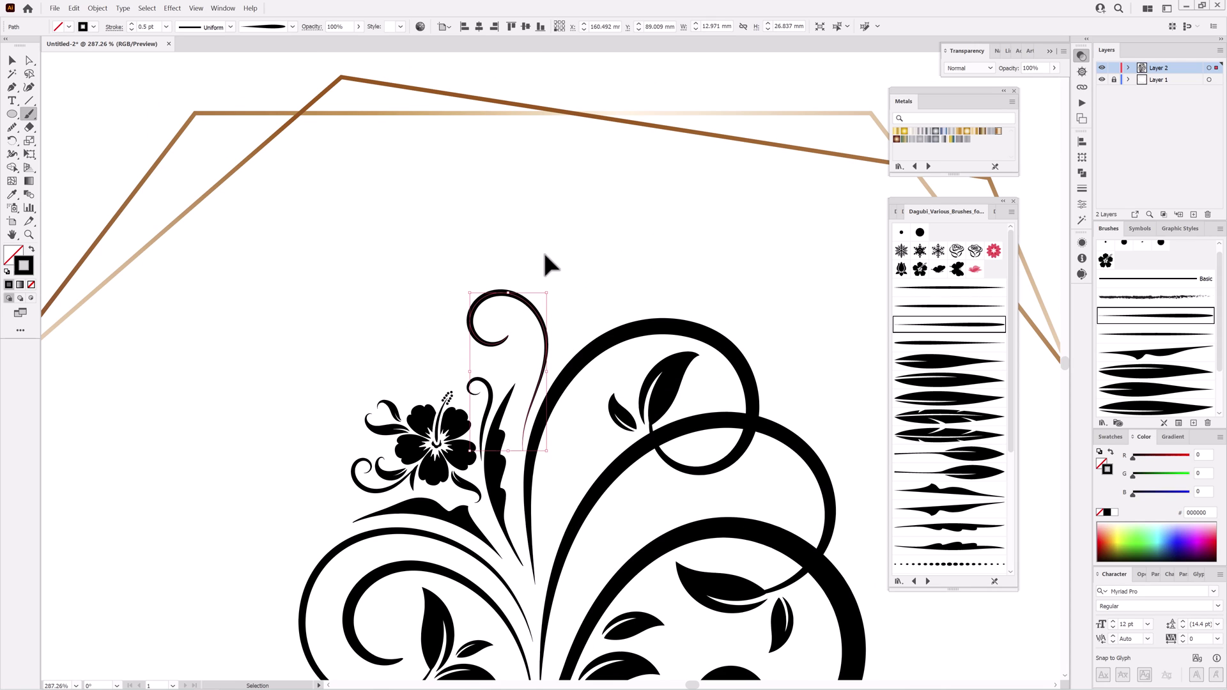
{"action": "left_click_drag", "start_coordinate": [552, 288], "coordinate": [551, 325]}
{"action": "left_click", "coordinate": [581, 312], "text": "ctrl"}
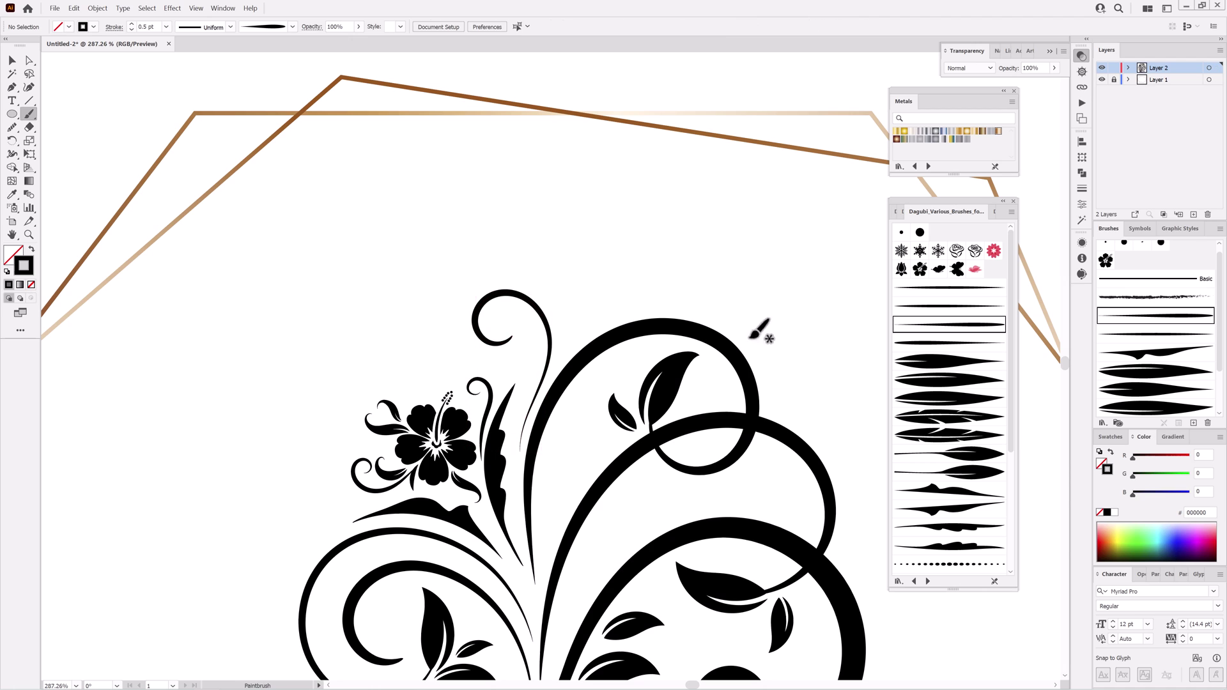
Paint two curled leaves above the top curl and two smaller ones beside the thin curl with the leaf-shaped brush at 0.75 pt.
{"action": "left_click", "coordinate": [943, 362]}
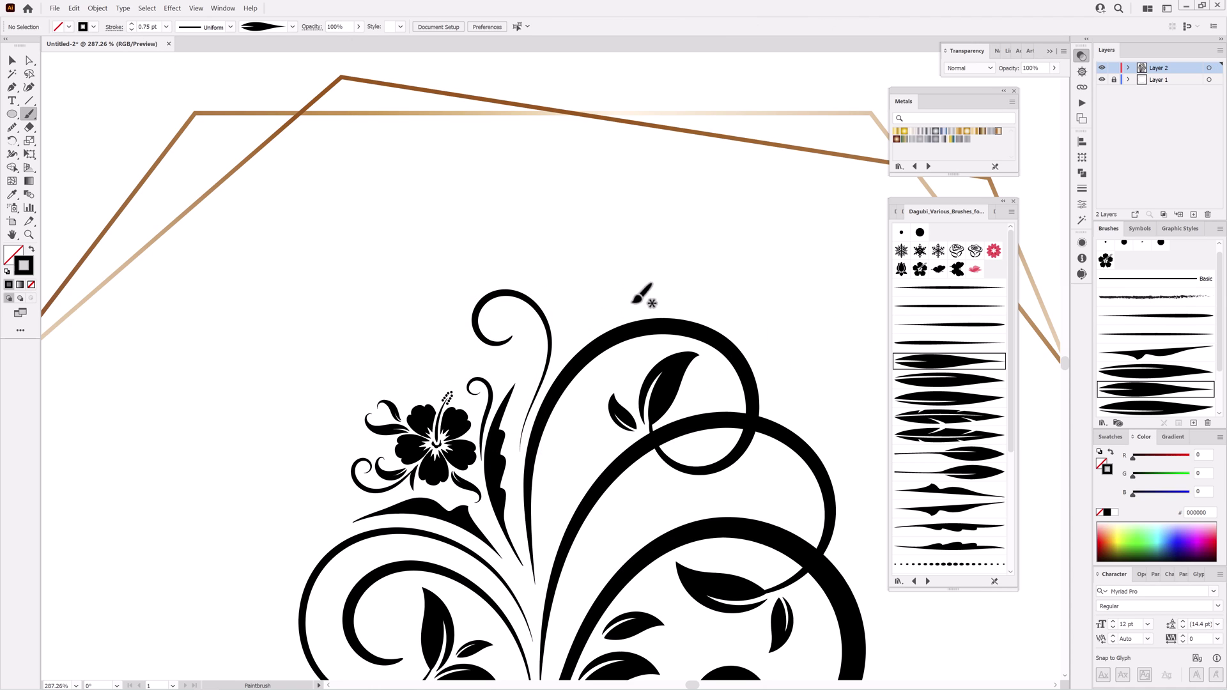
{"action": "mouse_move", "coordinate": [591, 296]}
{"action": "left_mouse_down"}
{"action": "mouse_move", "coordinate": [586, 276]}
{"action": "mouse_move", "coordinate": [659, 282]}
{"action": "left_mouse_up"}
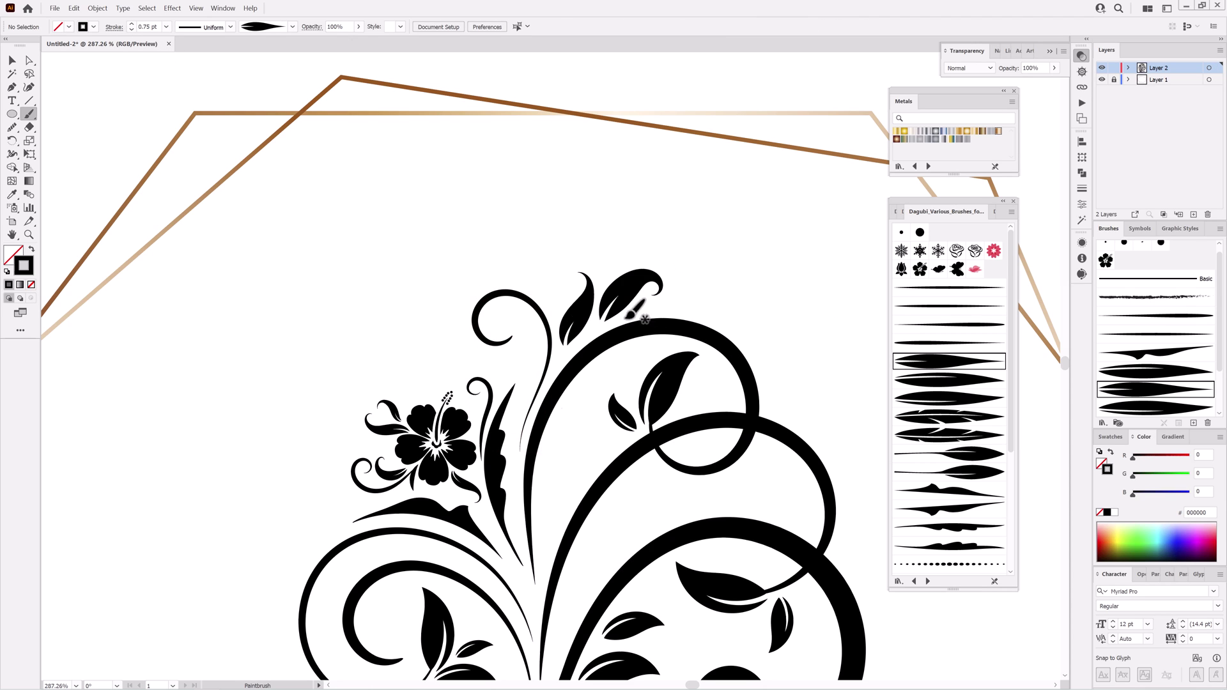
{"action": "left_click_drag", "start_coordinate": [507, 366], "coordinate": [508, 368]}
{"action": "left_click_drag", "start_coordinate": [542, 357], "coordinate": [525, 321]}
Paint four small split leaves between the middle and large curls' stems, starting at 0.75 pt and raising the stroke to 1 pt.
{"action": "mouse_move", "coordinate": [734, 428]}
{"action": "left_mouse_down"}
{"action": "mouse_move", "coordinate": [605, 416]}
{"action": "mouse_move", "coordinate": [659, 393]}
{"action": "mouse_move", "coordinate": [706, 349]}
{"action": "left_mouse_up"}
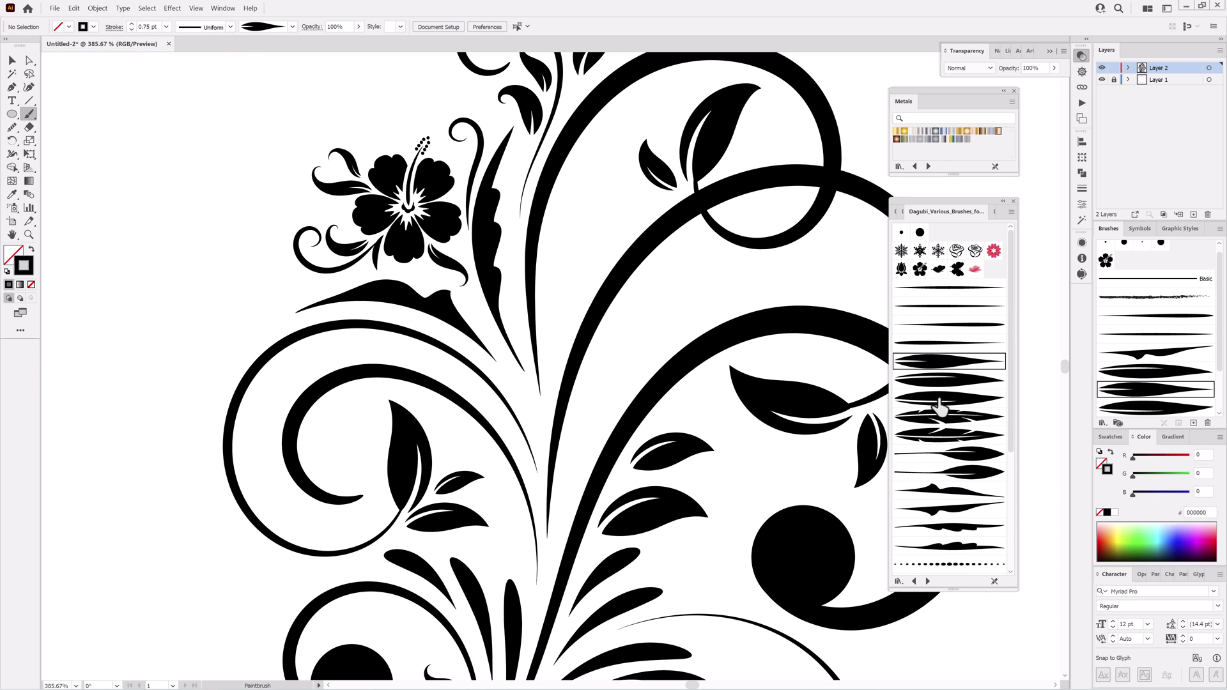
{"action": "left_click", "coordinate": [949, 380]}
{"action": "left_click_drag", "start_coordinate": [571, 458], "coordinate": [591, 443]}
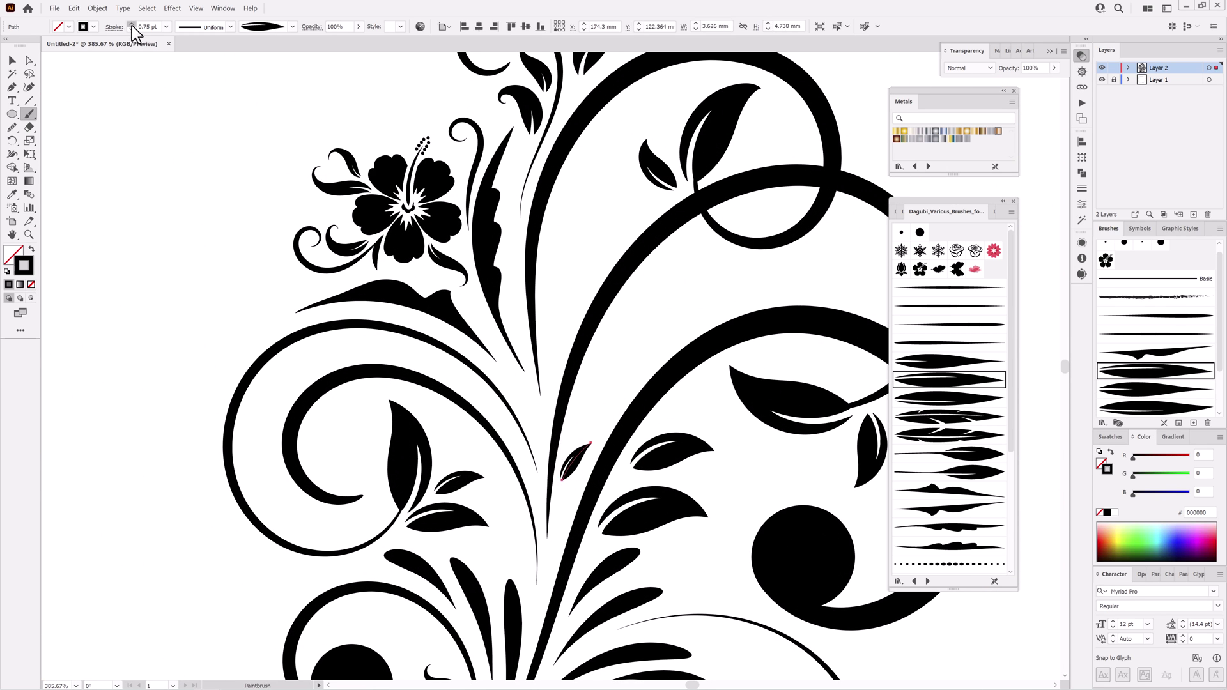
{"action": "left_click_drag", "start_coordinate": [613, 403], "coordinate": [614, 401]}
{"action": "mouse_move", "coordinate": [583, 384]}
{"action": "left_mouse_down"}
{"action": "mouse_move", "coordinate": [646, 348]}
{"action": "mouse_move", "coordinate": [689, 301]}
{"action": "left_mouse_up"}
{"action": "left_click_drag", "start_coordinate": [734, 350], "coordinate": [673, 329]}
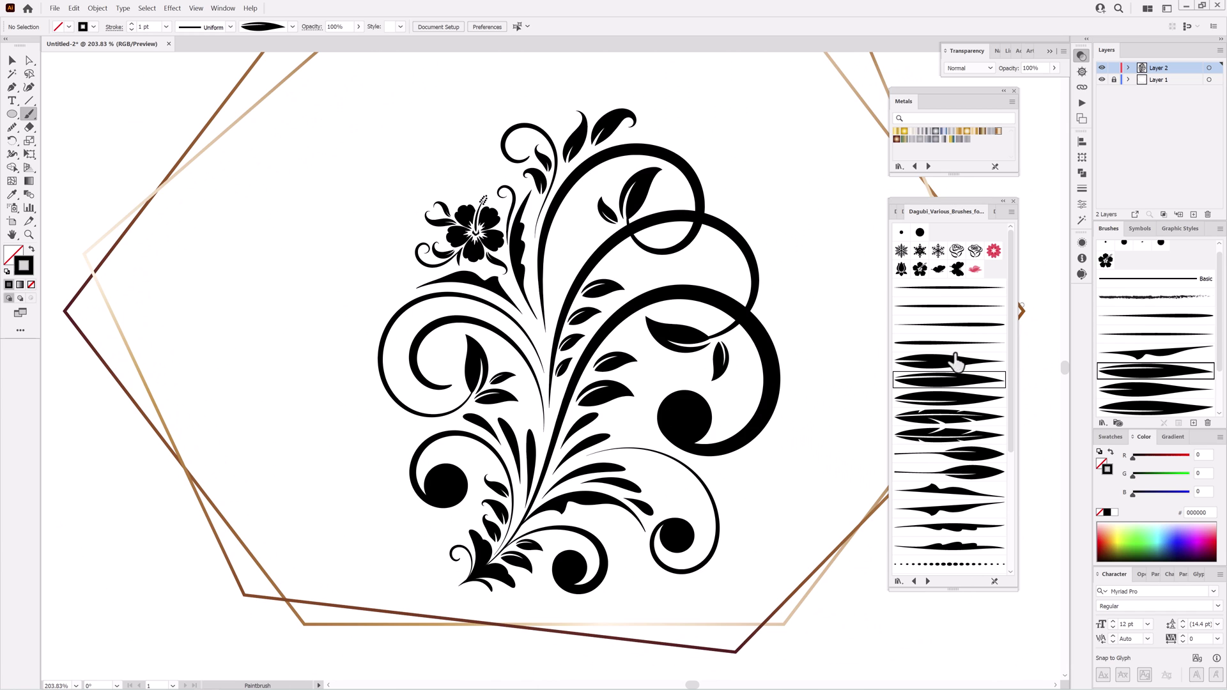
Paint a small hooked stroke off the lower end of the outer left spiral's stem with the tapered brush at 0.75 pt.
{"action": "left_click", "coordinate": [952, 326]}
{"action": "left_click_drag", "start_coordinate": [527, 423], "coordinate": [647, 512]}
{"action": "mouse_move", "coordinate": [584, 472]}
{"action": "left_mouse_down"}
{"action": "mouse_move", "coordinate": [530, 406]}
{"action": "mouse_move", "coordinate": [586, 439]}
{"action": "mouse_move", "coordinate": [571, 413]}
{"action": "mouse_move", "coordinate": [555, 412]}
{"action": "mouse_move", "coordinate": [564, 470]}
{"action": "left_mouse_up"}
{"action": "left_click", "coordinate": [132, 30]}
{"action": "left_click", "coordinate": [568, 369], "text": "ctrl"}
{"action": "left_click", "coordinate": [581, 416], "text": "ctrl"}
{"action": "left_click_drag", "start_coordinate": [583, 427], "coordinate": [554, 351]}
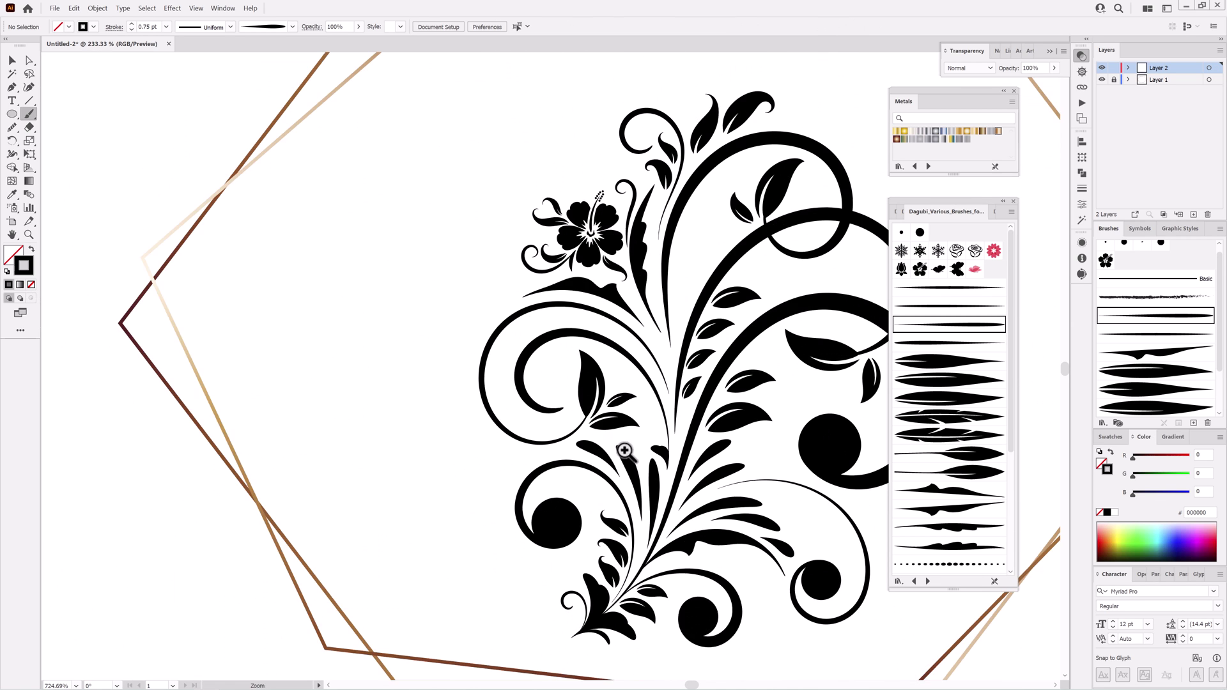
Scale the thin lower right spiral and its circle down to about 27 by 16 mm, and rotate and move them closer to the stems.
{"action": "left_click", "coordinate": [11, 59]}
{"action": "left_click_drag", "start_coordinate": [707, 553], "coordinate": [679, 487]}
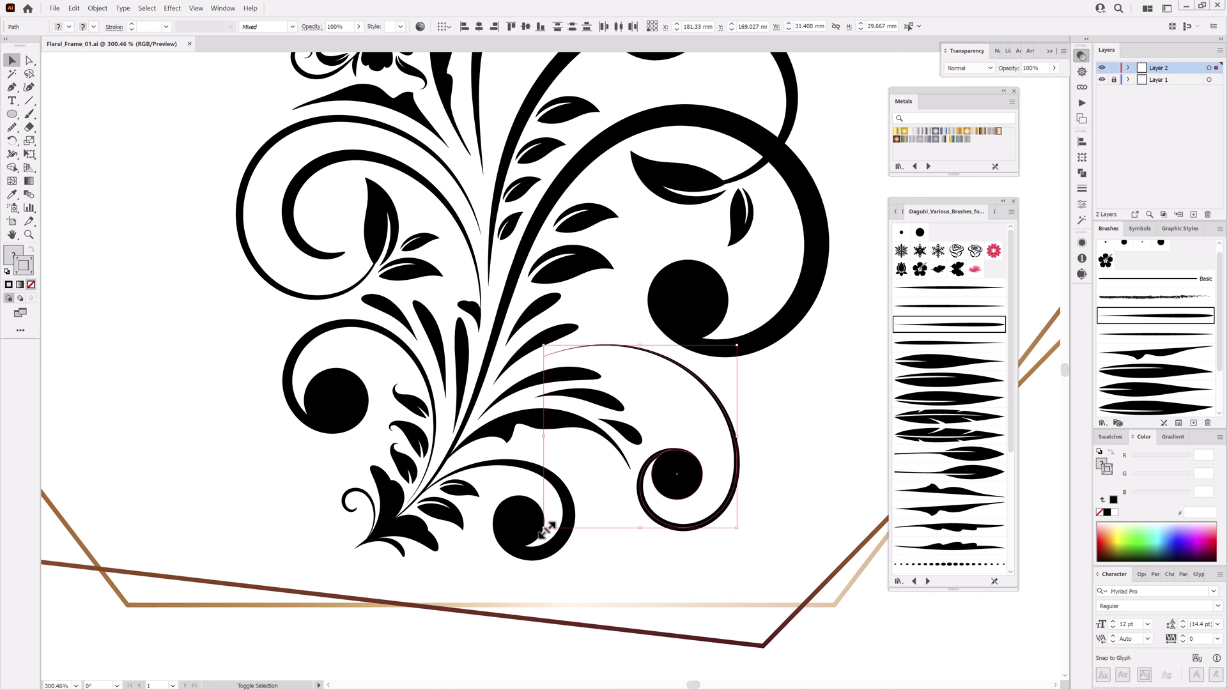
{"action": "left_click_drag", "start_coordinate": [544, 531], "coordinate": [599, 476]}
{"action": "left_click_drag", "start_coordinate": [699, 446], "coordinate": [661, 446]}
{"action": "left_click_drag", "start_coordinate": [704, 481], "coordinate": [727, 396]}
{"action": "left_click_drag", "start_coordinate": [682, 397], "coordinate": [667, 413]}
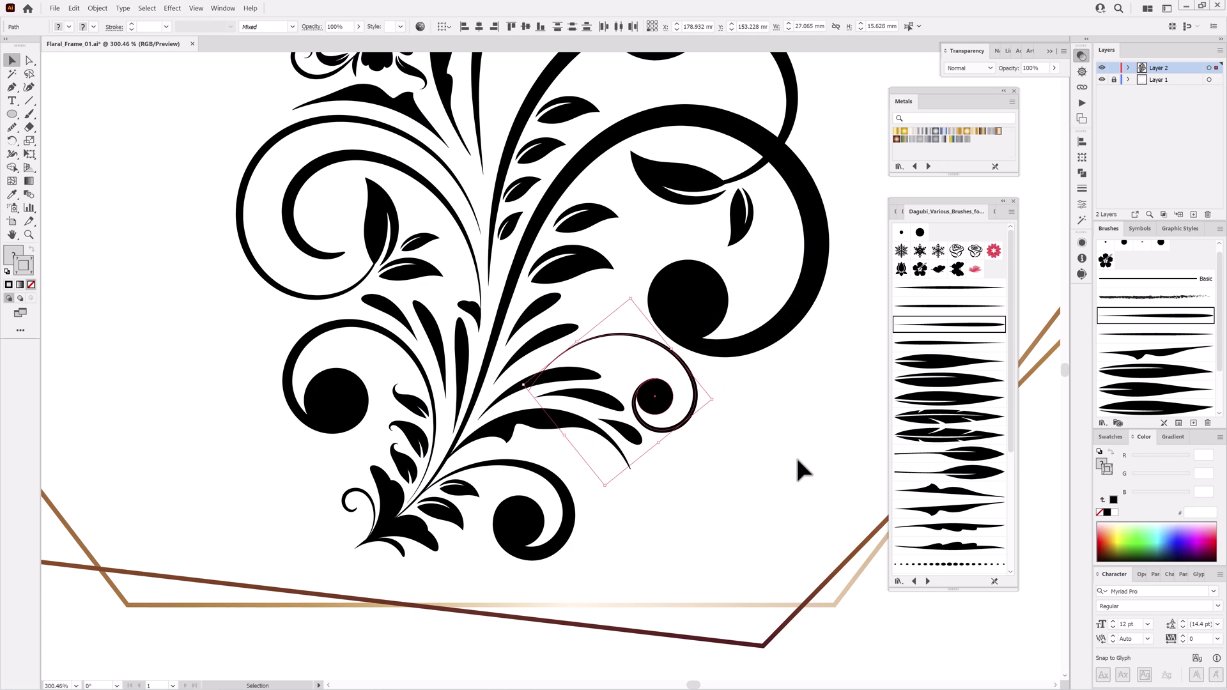
Paint a teardrop stroke beneath the thin lower right spiral with the tapered brush at 1 pt.
{"action": "left_click", "coordinate": [29, 114]}
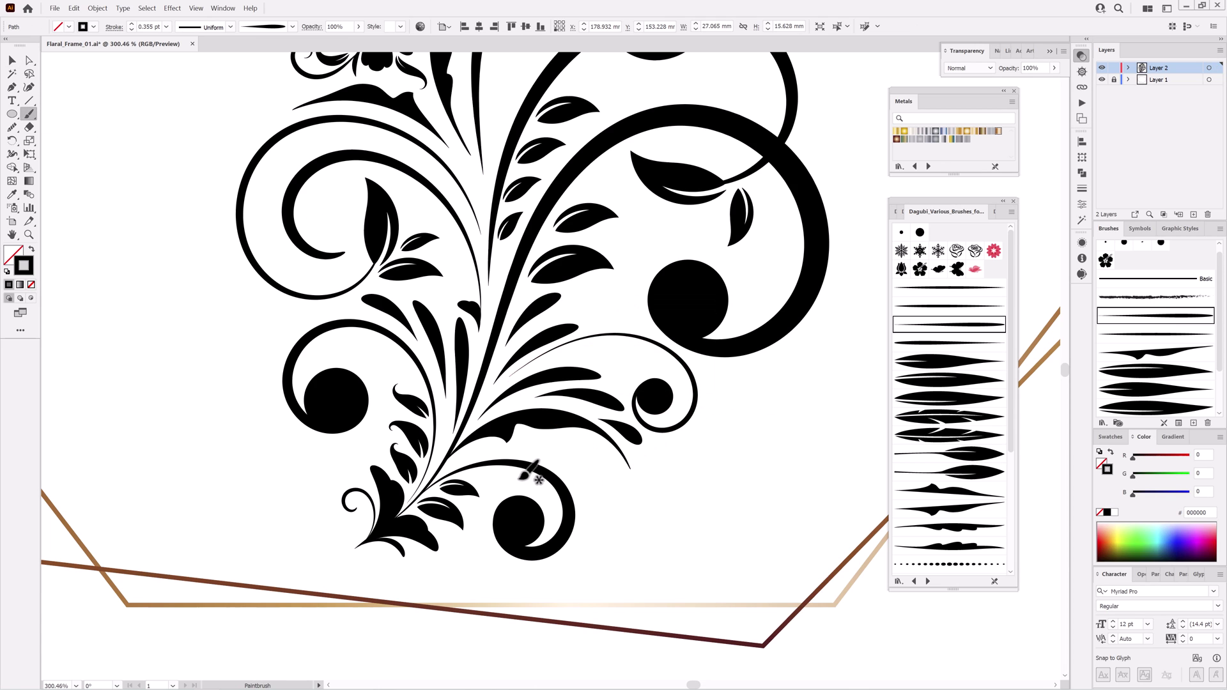
{"action": "key", "text": "ctrl+shift+a"}
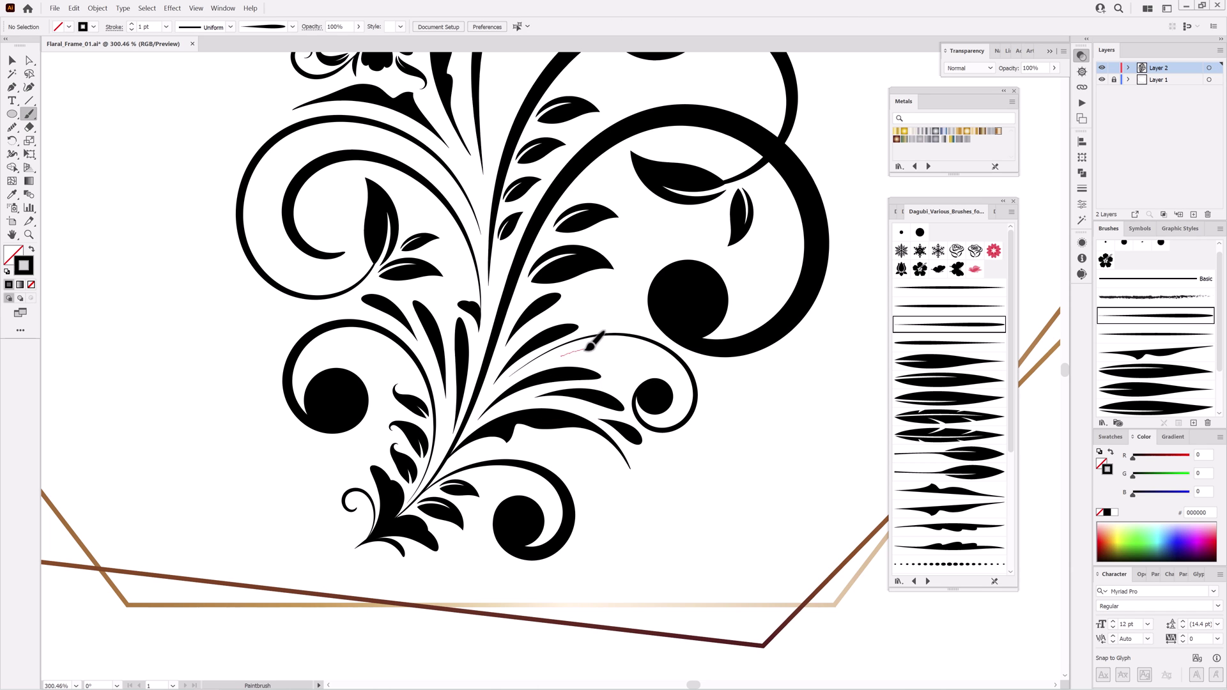
{"action": "left_click_drag", "start_coordinate": [591, 345], "coordinate": [631, 366]}
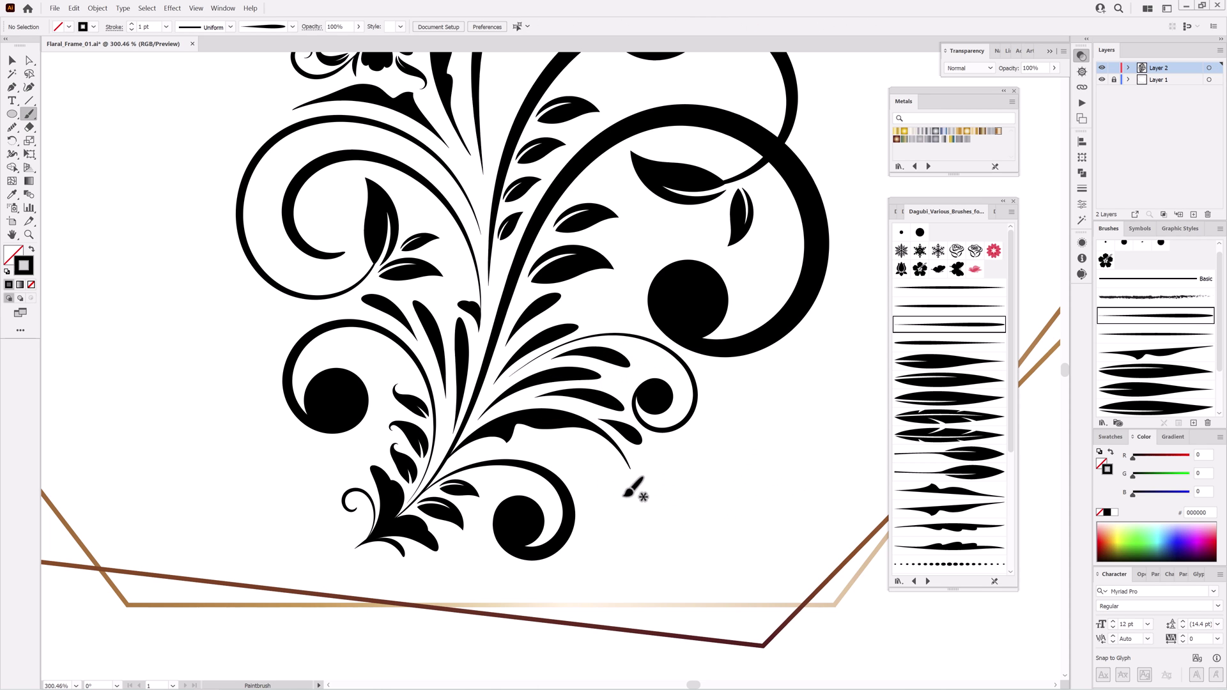
Paint a thin curl branching inward from the top curl's stem with the tapered brush at 0.355 pt.
{"action": "scroll", "coordinate": [769, 528], "scroll_direction": "down", "scroll_amount": 8}
{"action": "scroll", "coordinate": [652, 457], "scroll_direction": "up", "scroll_amount": 7}
{"action": "left_click", "coordinate": [629, 555], "text": "ctrl"}
{"action": "scroll", "coordinate": [556, 441], "scroll_direction": "up", "scroll_amount": 4}
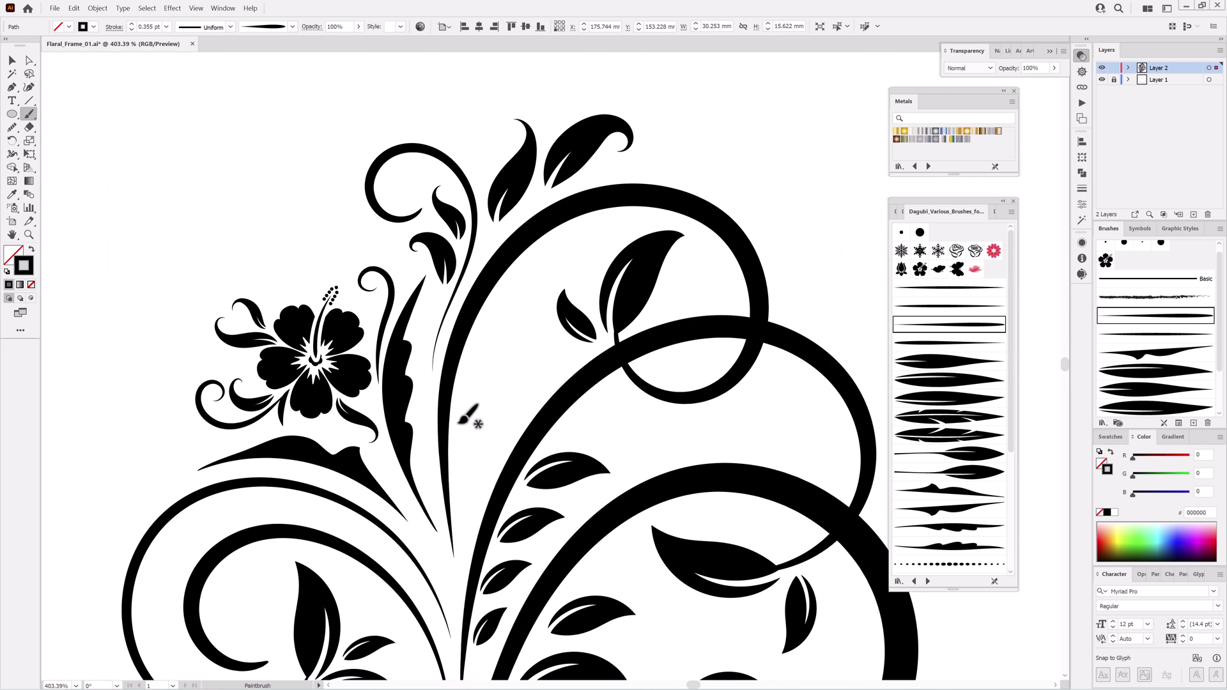
{"action": "mouse_move", "coordinate": [454, 396]}
{"action": "left_mouse_down"}
{"action": "mouse_move", "coordinate": [488, 337]}
{"action": "mouse_move", "coordinate": [542, 339]}
{"action": "mouse_move", "coordinate": [515, 377]}
{"action": "left_mouse_up"}
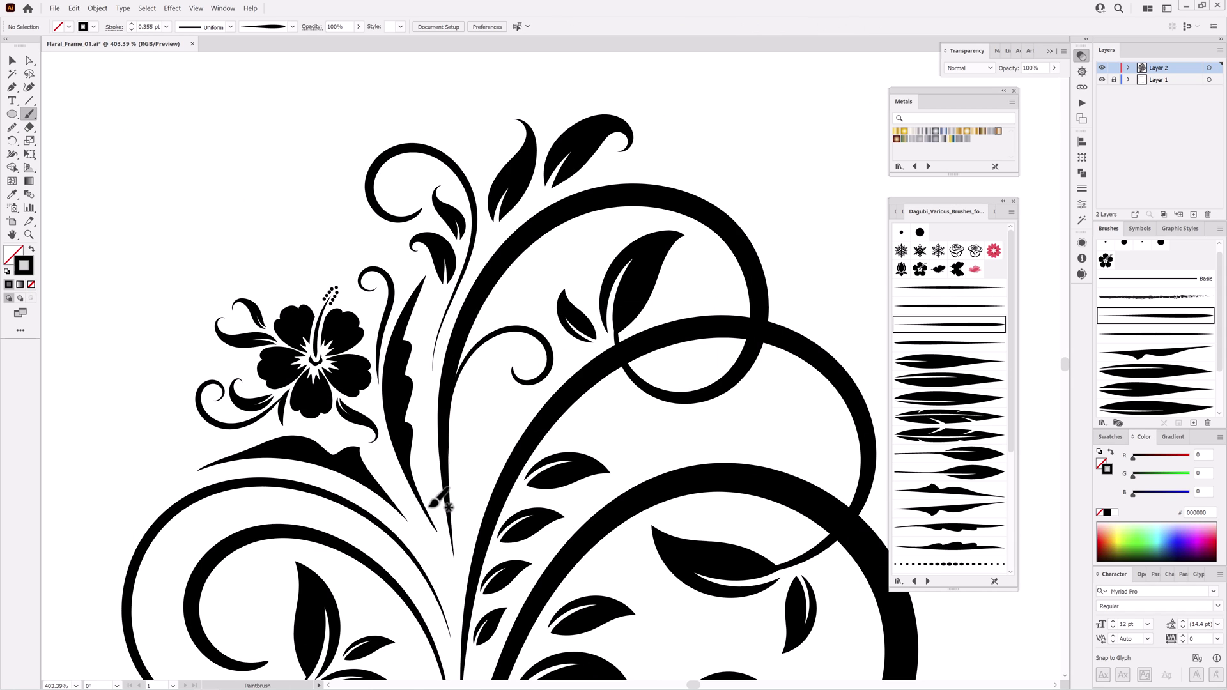
Paint small hooked strokes on the inner edges of the top curl's stem and the middle curl at 0.5 pt.
{"action": "scroll", "coordinate": [471, 442], "scroll_direction": "up", "scroll_amount": 2}
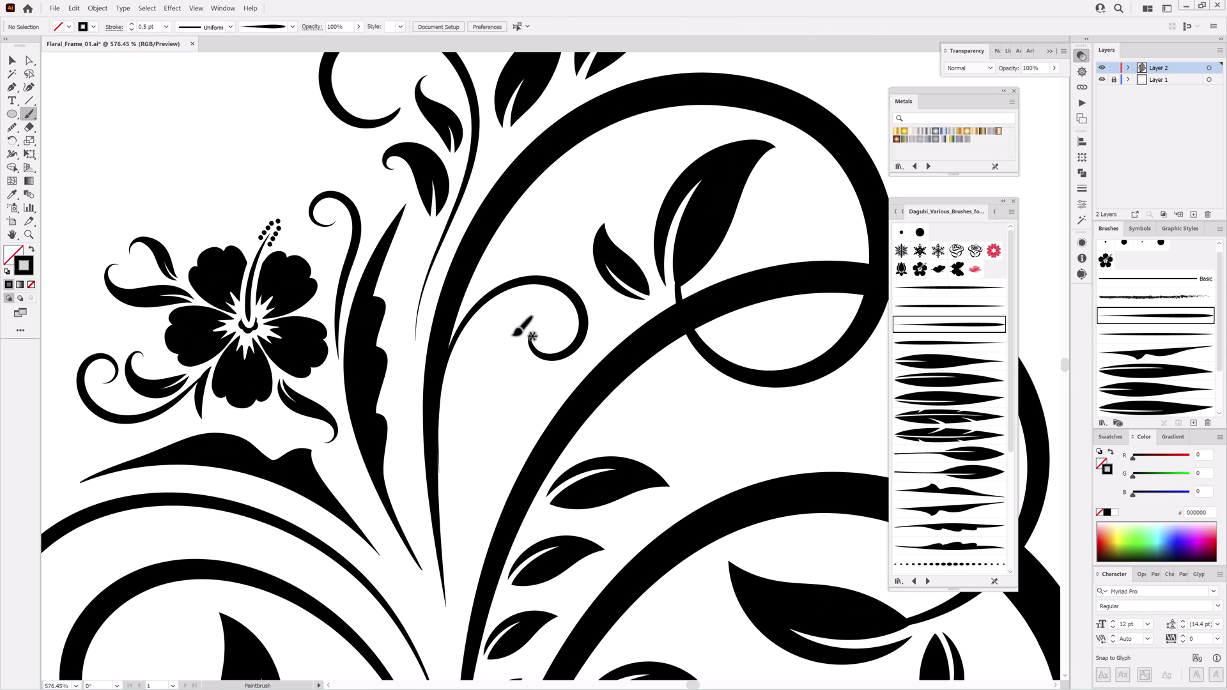
{"action": "mouse_move", "coordinate": [501, 422]}
{"action": "left_mouse_down"}
{"action": "mouse_move", "coordinate": [438, 456]}
{"action": "mouse_move", "coordinate": [461, 416]}
{"action": "left_mouse_up"}
{"action": "scroll", "coordinate": [680, 362], "scroll_direction": "down", "scroll_amount": 4}
{"action": "mouse_move", "coordinate": [704, 452]}
{"action": "left_mouse_down"}
{"action": "mouse_move", "coordinate": [623, 296]}
{"action": "mouse_move", "coordinate": [635, 332]}
{"action": "mouse_move", "coordinate": [612, 354]}
{"action": "mouse_move", "coordinate": [637, 327]}
{"action": "mouse_move", "coordinate": [626, 356]}
{"action": "left_mouse_up"}
{"action": "scroll", "coordinate": [617, 323], "scroll_direction": "up", "scroll_amount": 3}
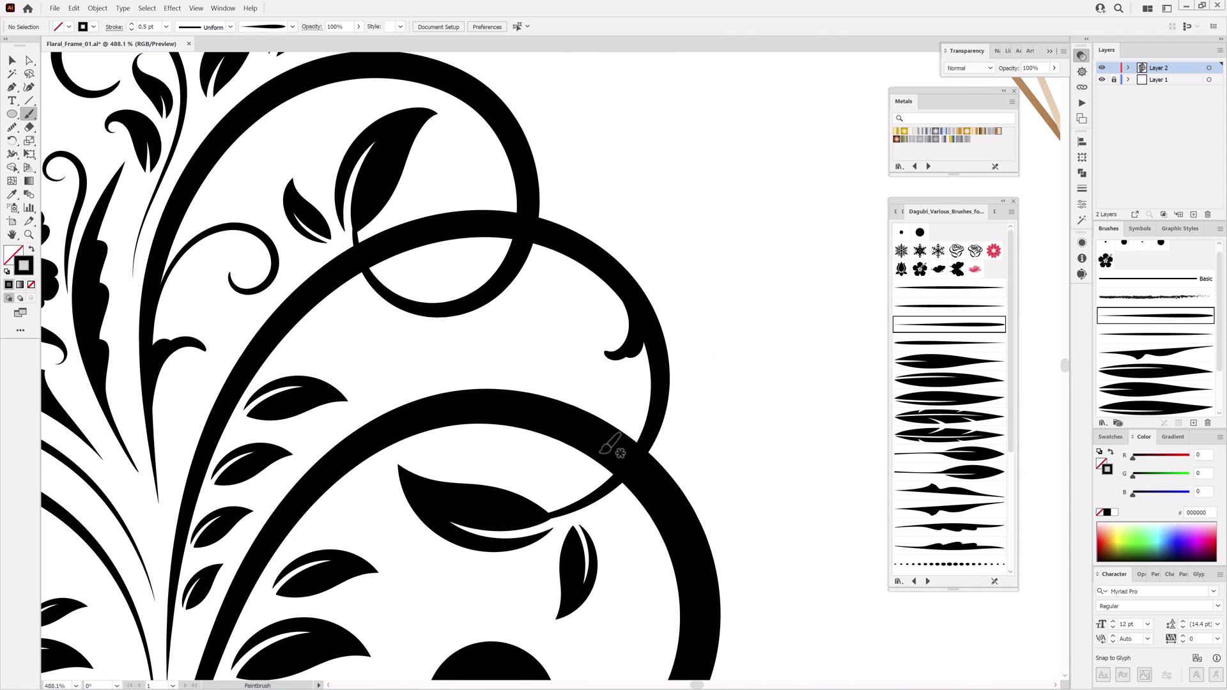
Paint a hooked stroke on the outer edge of the large curl with the tapered brush at 0.6 pt.
{"action": "scroll", "coordinate": [706, 459], "scroll_direction": "down", "scroll_amount": 4}
{"action": "left_click_drag", "start_coordinate": [746, 469], "coordinate": [562, 363]}
{"action": "scroll", "coordinate": [483, 346], "scroll_direction": "up", "scroll_amount": 4}
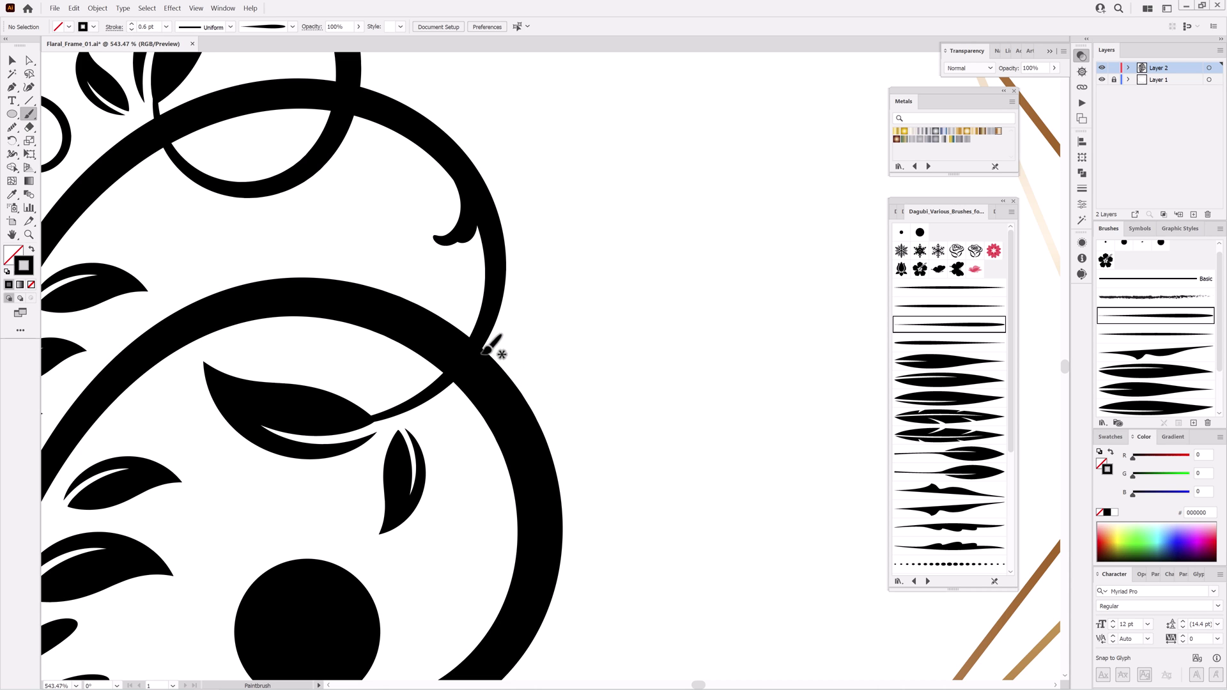
{"action": "mouse_move", "coordinate": [484, 351]}
{"action": "left_mouse_down"}
{"action": "mouse_move", "coordinate": [537, 410]}
{"action": "mouse_move", "coordinate": [584, 411]}
{"action": "left_mouse_up"}
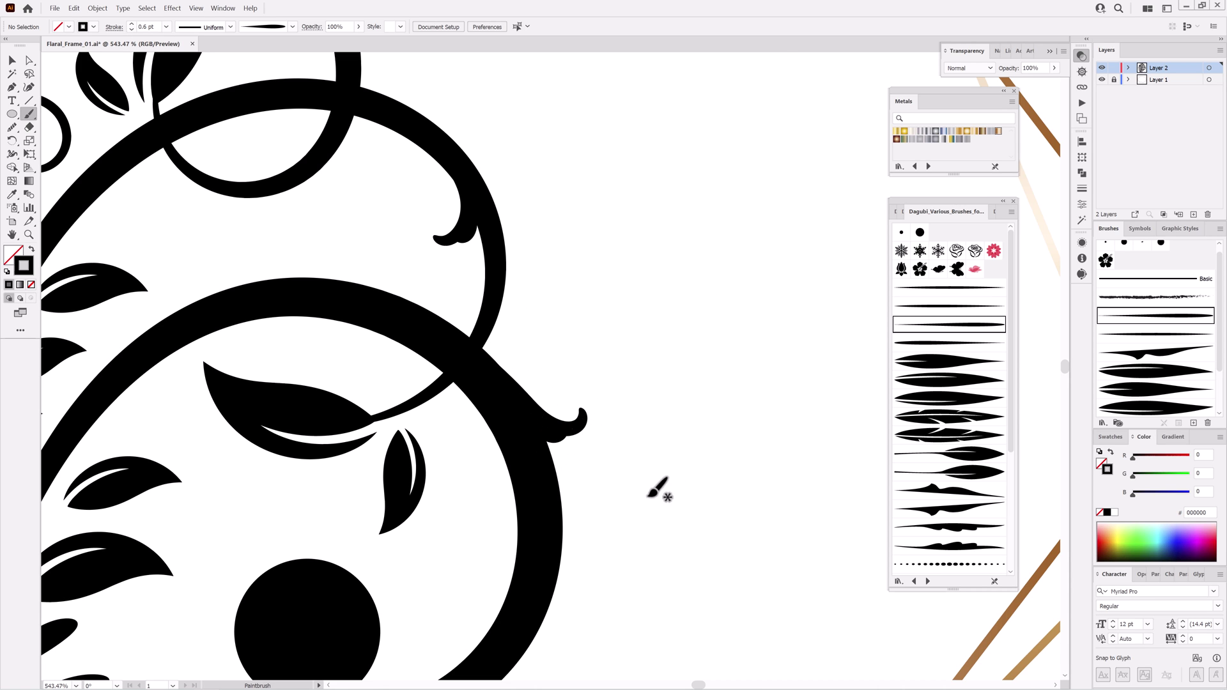
Paint a hooked stroke on the outer edge of the lowest right curl with the tapered brush at 0.6 pt.
{"action": "scroll", "coordinate": [659, 492], "scroll_direction": "down", "scroll_amount": 5}
{"action": "scroll", "coordinate": [556, 545], "scroll_direction": "up", "scroll_amount": 6}
{"action": "mouse_move", "coordinate": [501, 510]}
{"action": "left_mouse_down"}
{"action": "mouse_move", "coordinate": [575, 546]}
{"action": "mouse_move", "coordinate": [619, 520]}
{"action": "left_mouse_up"}
{"action": "left_click_drag", "start_coordinate": [529, 539], "coordinate": [627, 564]}
{"action": "left_click_drag", "start_coordinate": [726, 570], "coordinate": [638, 543]}
Paint a hooked stroke on the outer edge of the top curl with the tapered brush at 0.6 pt.
{"action": "left_click_drag", "start_coordinate": [793, 453], "coordinate": [639, 371]}
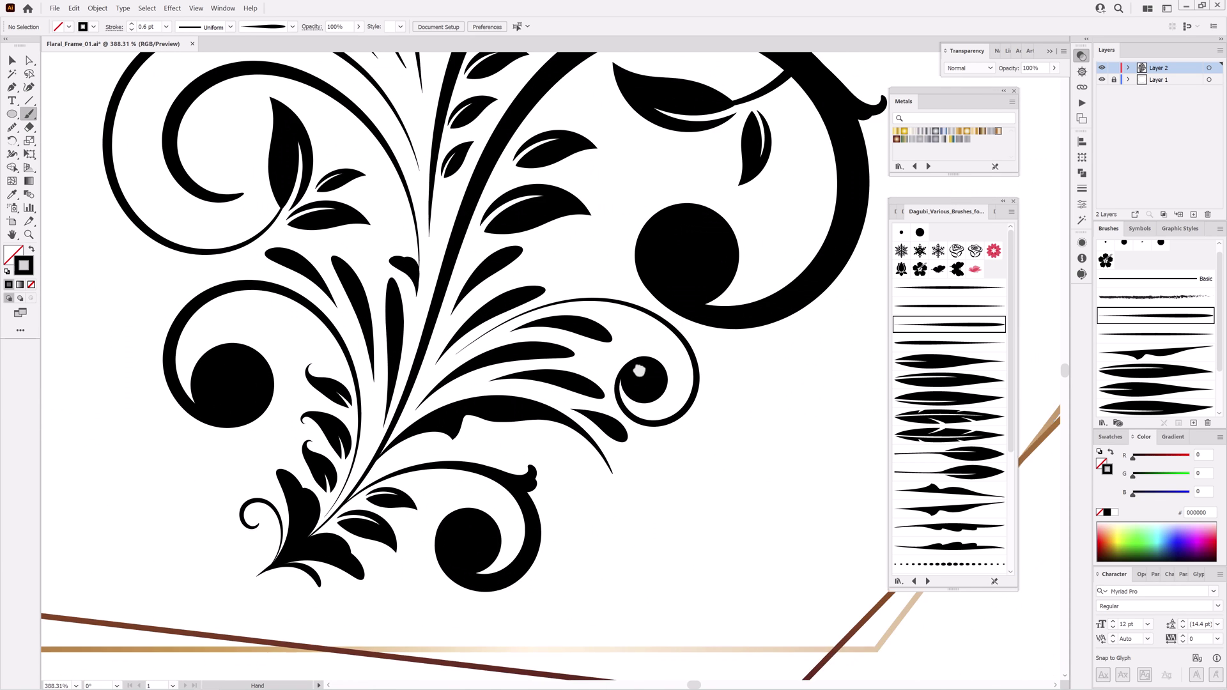
{"action": "scroll", "coordinate": [742, 433], "scroll_direction": "down", "scroll_amount": 5}
{"action": "scroll", "coordinate": [734, 239], "scroll_direction": "up", "scroll_amount": 7}
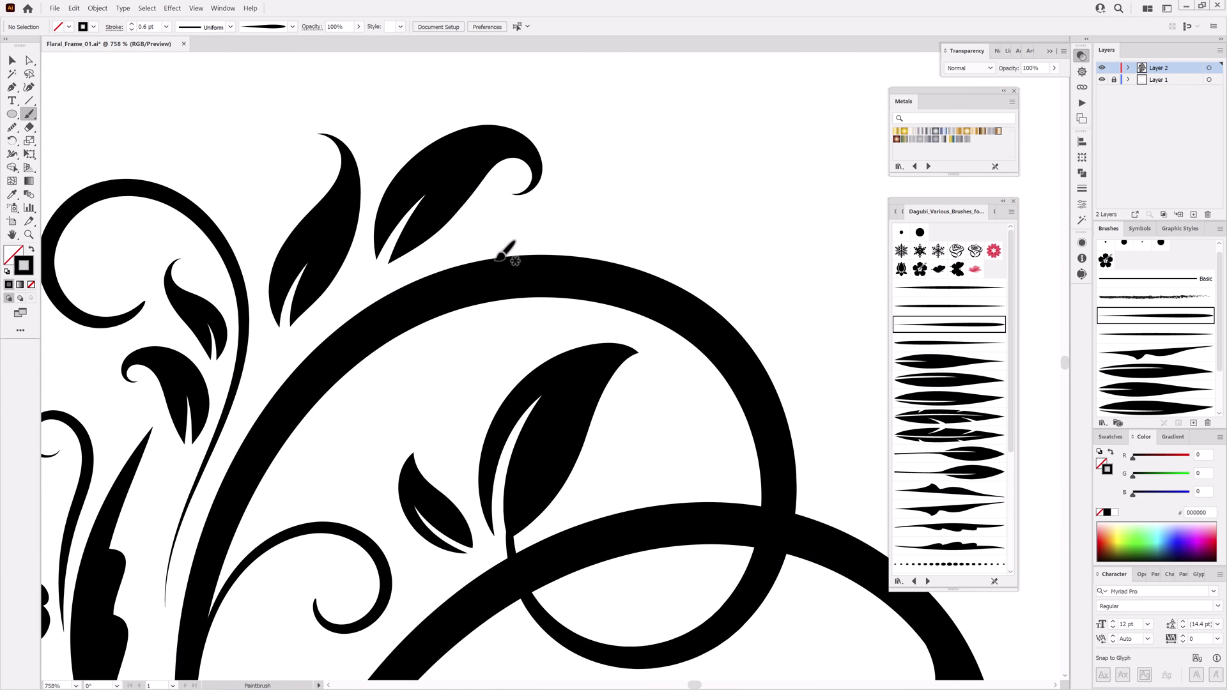
{"action": "mouse_move", "coordinate": [601, 257]}
{"action": "left_mouse_down"}
{"action": "mouse_move", "coordinate": [626, 204]}
{"action": "mouse_move", "coordinate": [586, 263]}
{"action": "mouse_move", "coordinate": [639, 237]}
{"action": "left_mouse_up"}
{"action": "left_click", "coordinate": [659, 250], "text": "ctrl"}
{"action": "scroll", "coordinate": [712, 332], "scroll_direction": "down", "scroll_amount": 8}
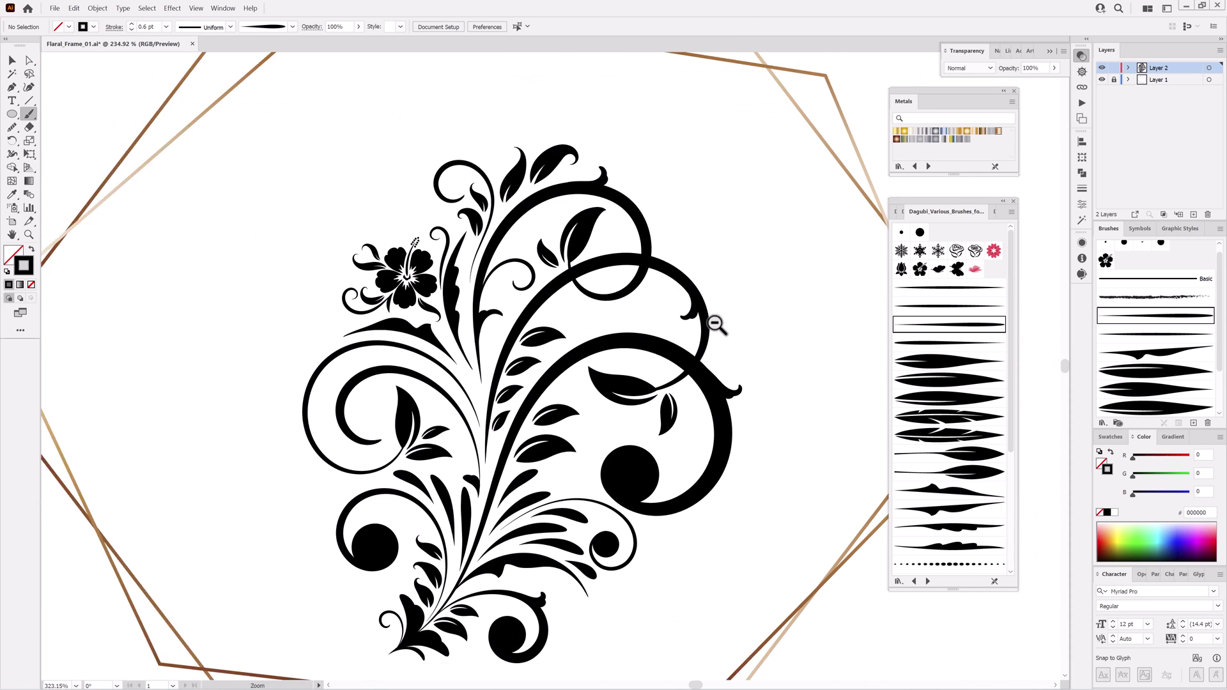
Duplicate Layer 2, rename the original layer Backup, and hide and lock it.
{"action": "left_click_drag", "start_coordinate": [1169, 68], "coordinate": [1192, 214]}
{"action": "double_click", "coordinate": [1161, 79]}
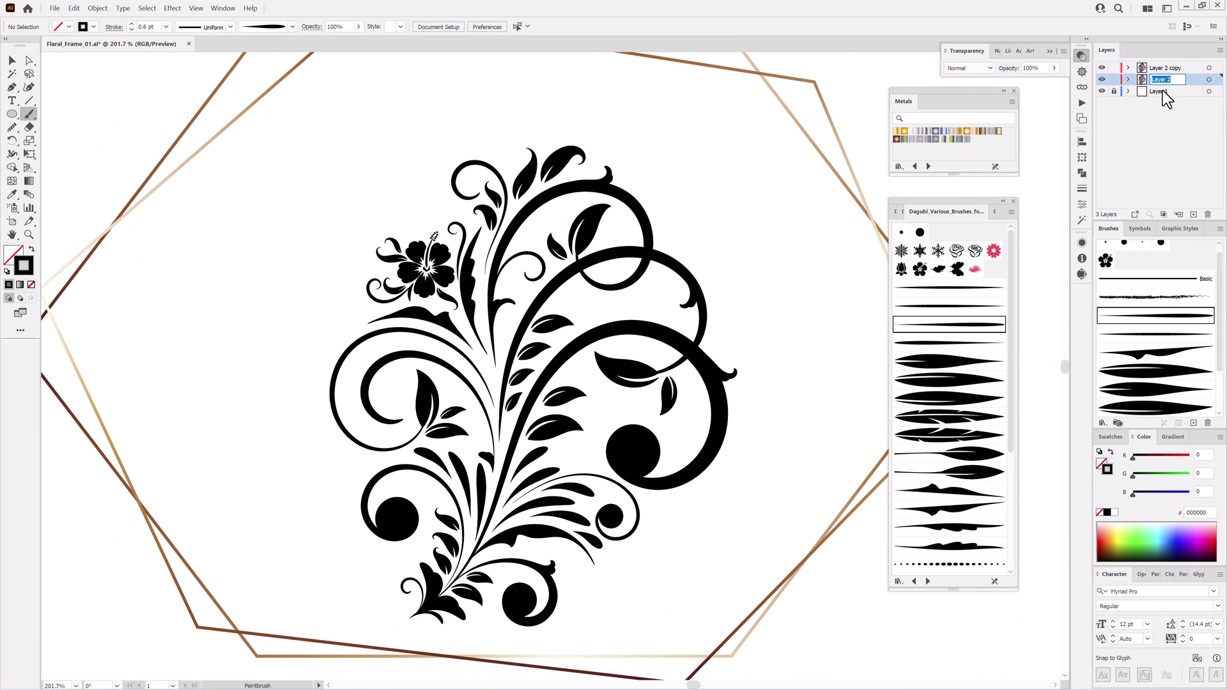
{"action": "left_click", "coordinate": [1102, 79]}
{"action": "left_click", "coordinate": [1114, 79]}
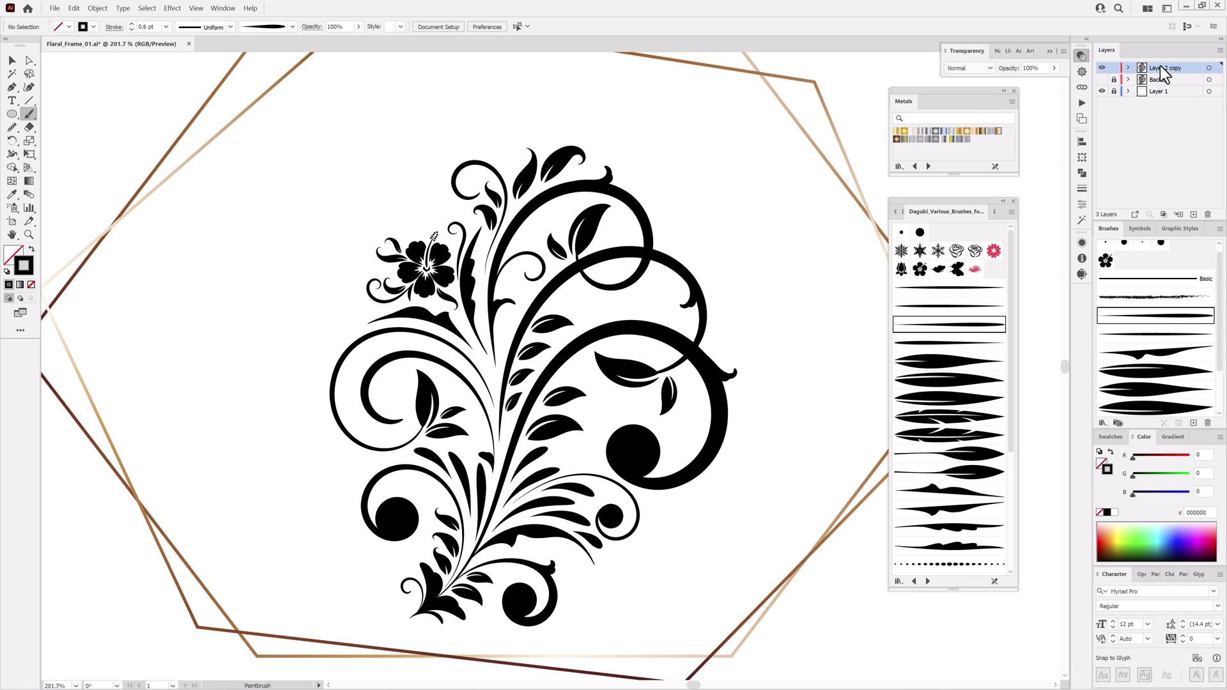
Expand the appearance of all artwork on Layer 2 copy and unite the shapes with Pathfinder.
{"action": "left_click", "coordinate": [1209, 68]}
{"action": "left_click", "coordinate": [97, 8]}
{"action": "left_click", "coordinate": [108, 124]}
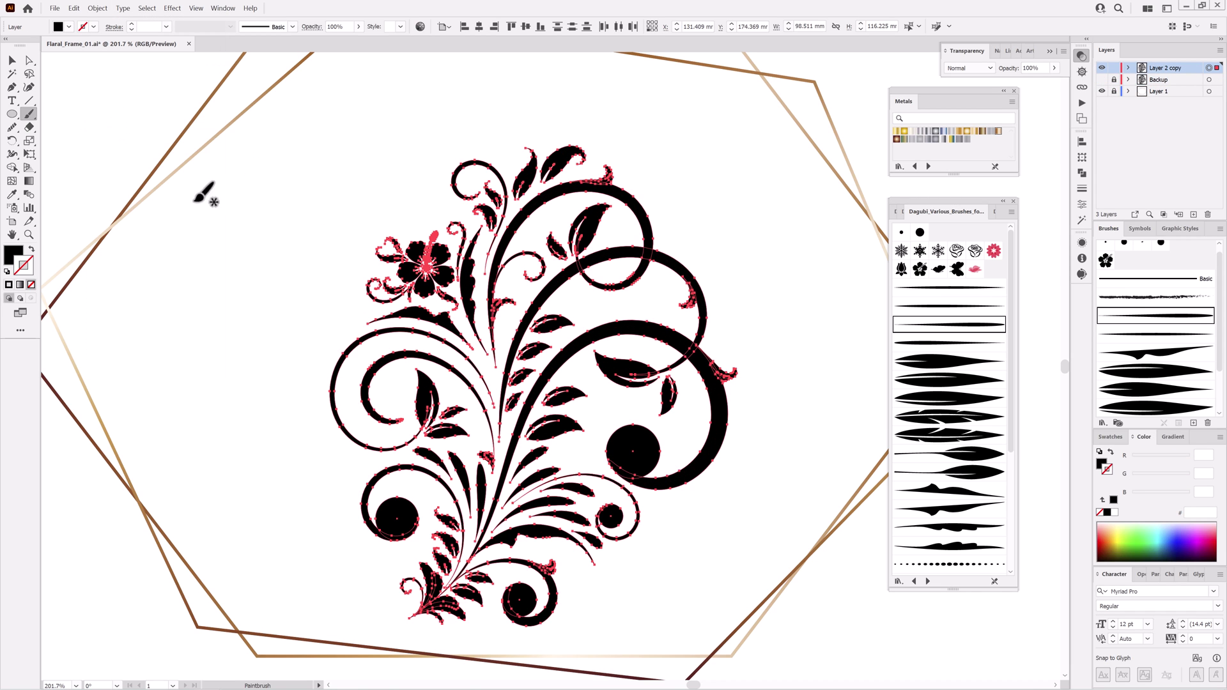
{"action": "scroll", "coordinate": [591, 473], "scroll_direction": "down", "scroll_amount": 1}
{"action": "left_click_drag", "start_coordinate": [607, 512], "coordinate": [613, 466]}
{"action": "left_click", "coordinate": [1082, 174]}
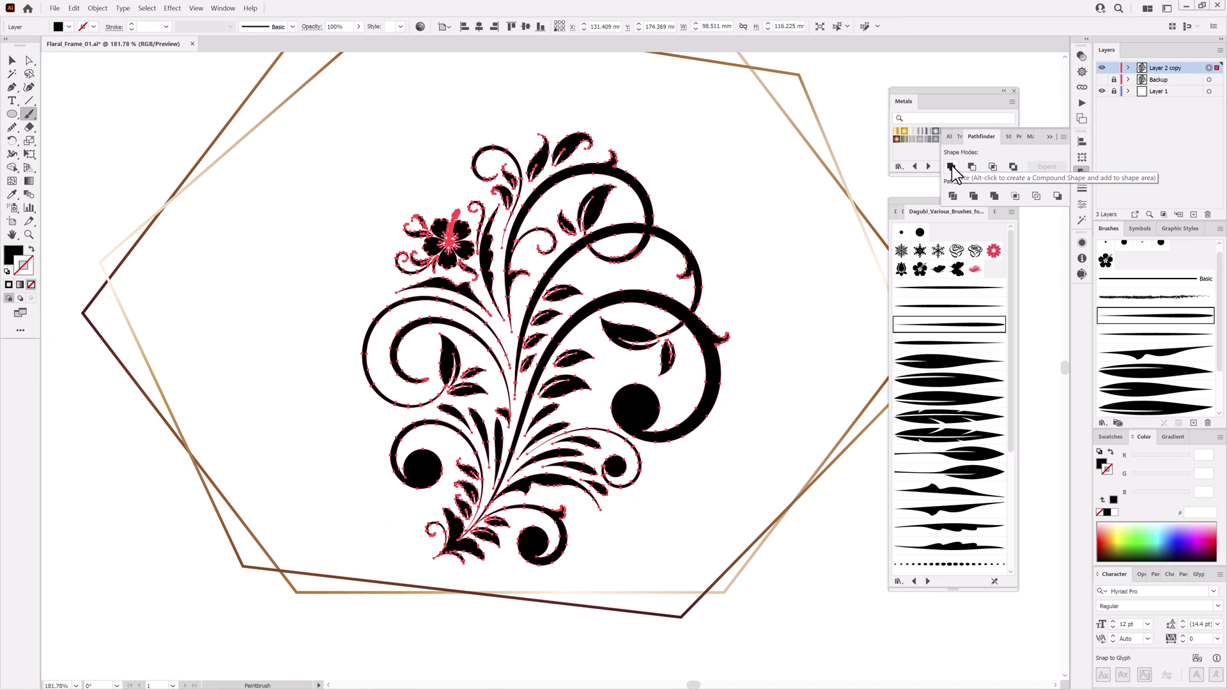
Fill the united ornament with a gold metallic gradient and redraw the gradient diagonally across the whole ornament.
{"action": "left_click", "coordinate": [968, 132]}
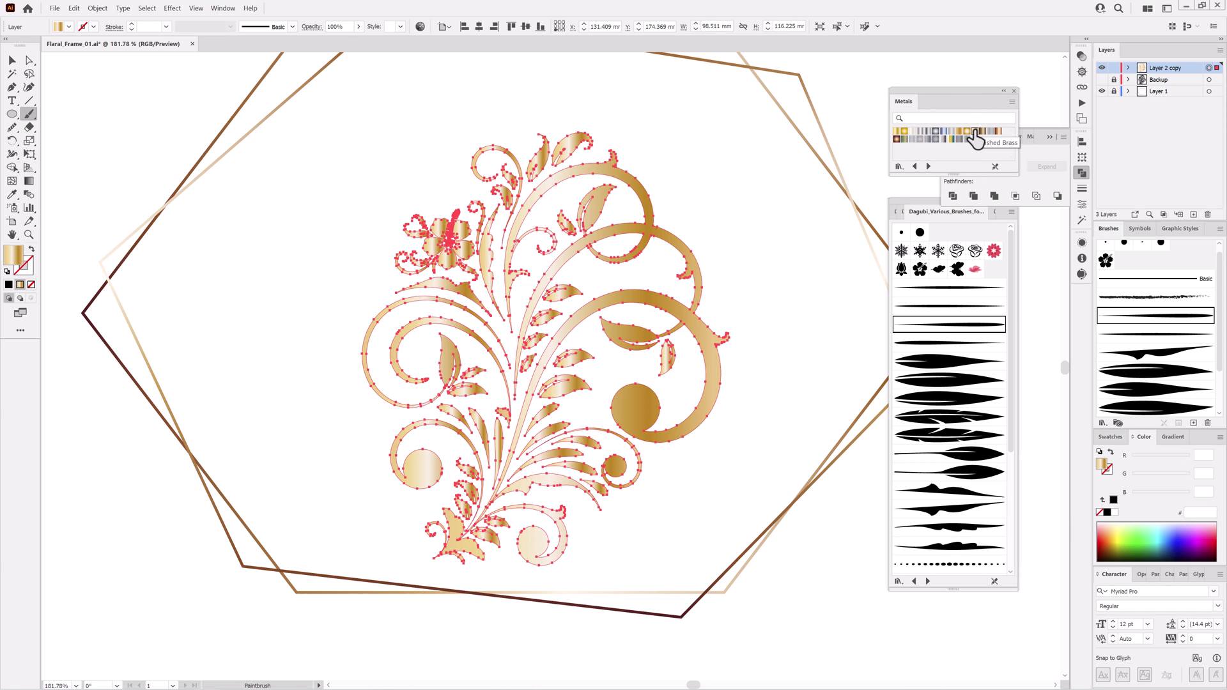
{"action": "left_click", "coordinate": [196, 9]}
{"action": "left_click", "coordinate": [230, 289]}
{"action": "left_click", "coordinate": [29, 181]}
{"action": "left_click_drag", "start_coordinate": [337, 518], "coordinate": [660, 201]}
{"action": "left_click_drag", "start_coordinate": [675, 471], "coordinate": [307, 328]}
{"action": "key", "text": "v"}
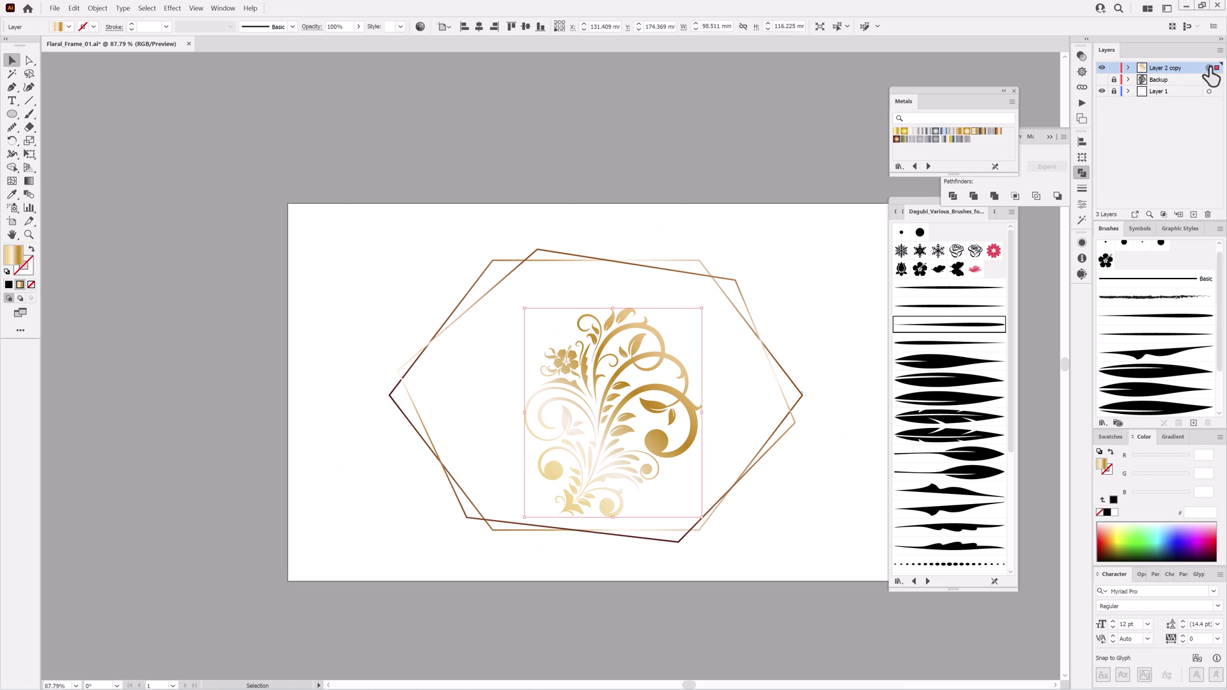
Scale down, rotate and move the ornament with Free Transform so its base sits on the frame's left corner.
{"action": "left_click", "coordinate": [30, 154]}
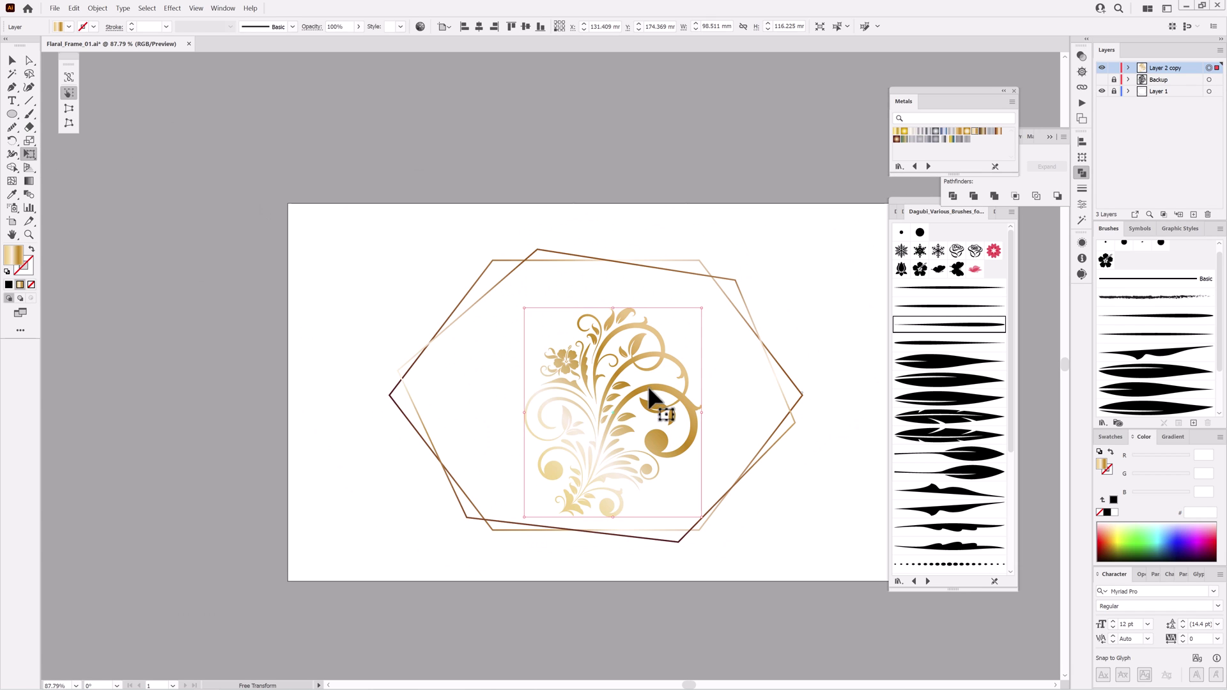
{"action": "left_click_drag", "start_coordinate": [648, 387], "coordinate": [505, 305]}
{"action": "left_click_drag", "start_coordinate": [559, 225], "coordinate": [519, 272]}
{"action": "left_click_drag", "start_coordinate": [498, 335], "coordinate": [482, 300]}
{"action": "left_click_drag", "start_coordinate": [566, 303], "coordinate": [571, 375]}
{"action": "left_click_drag", "start_coordinate": [481, 347], "coordinate": [515, 377]}
{"action": "left_click_drag", "start_coordinate": [570, 315], "coordinate": [587, 310]}
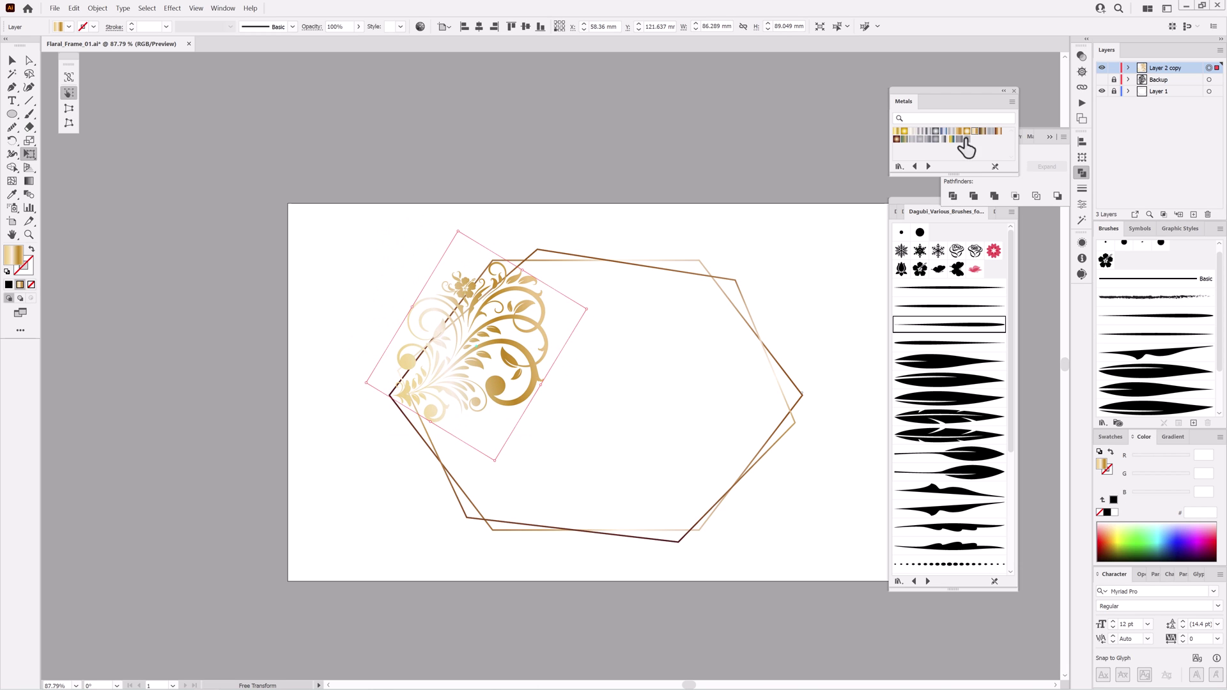
Fill the ornament with a bronze gradient from the Metals swatches and redraw it diagonally across the whole shape.
{"action": "left_click", "coordinate": [984, 137]}
{"action": "key", "text": "g"}
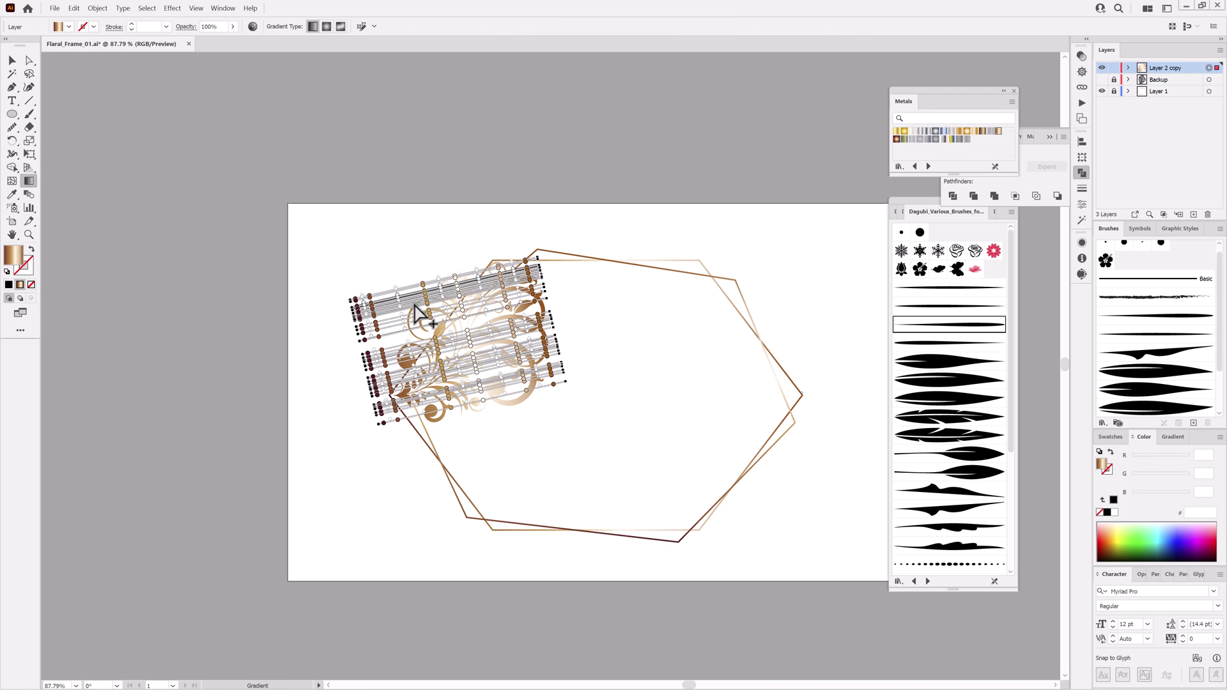
{"action": "left_click_drag", "start_coordinate": [365, 271], "coordinate": [594, 391]}
{"action": "mouse_move", "coordinate": [524, 485]}
{"action": "left_mouse_down"}
{"action": "mouse_move", "coordinate": [622, 150]}
{"action": "mouse_move", "coordinate": [588, 331]}
{"action": "left_mouse_up"}
Duplicate the ornament's layer, rotate the copy half a turn and place it on the frame's right corner.
{"action": "left_click_drag", "start_coordinate": [1190, 68], "coordinate": [1193, 214]}
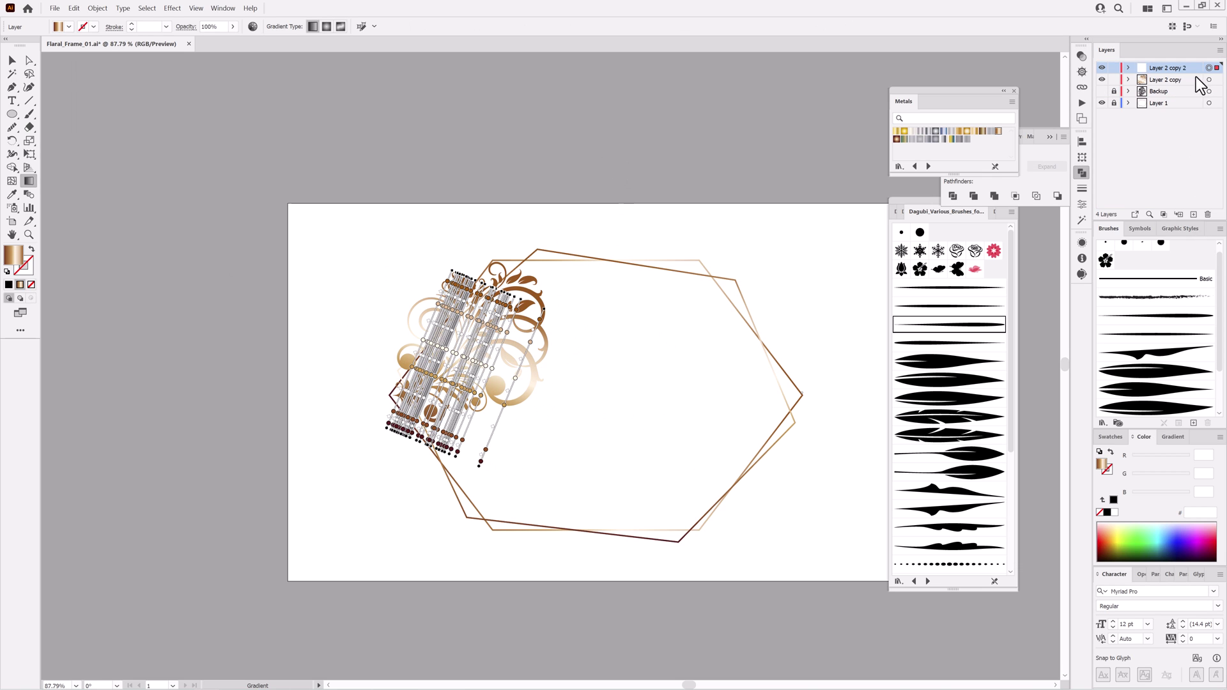
{"action": "left_click", "coordinate": [27, 155]}
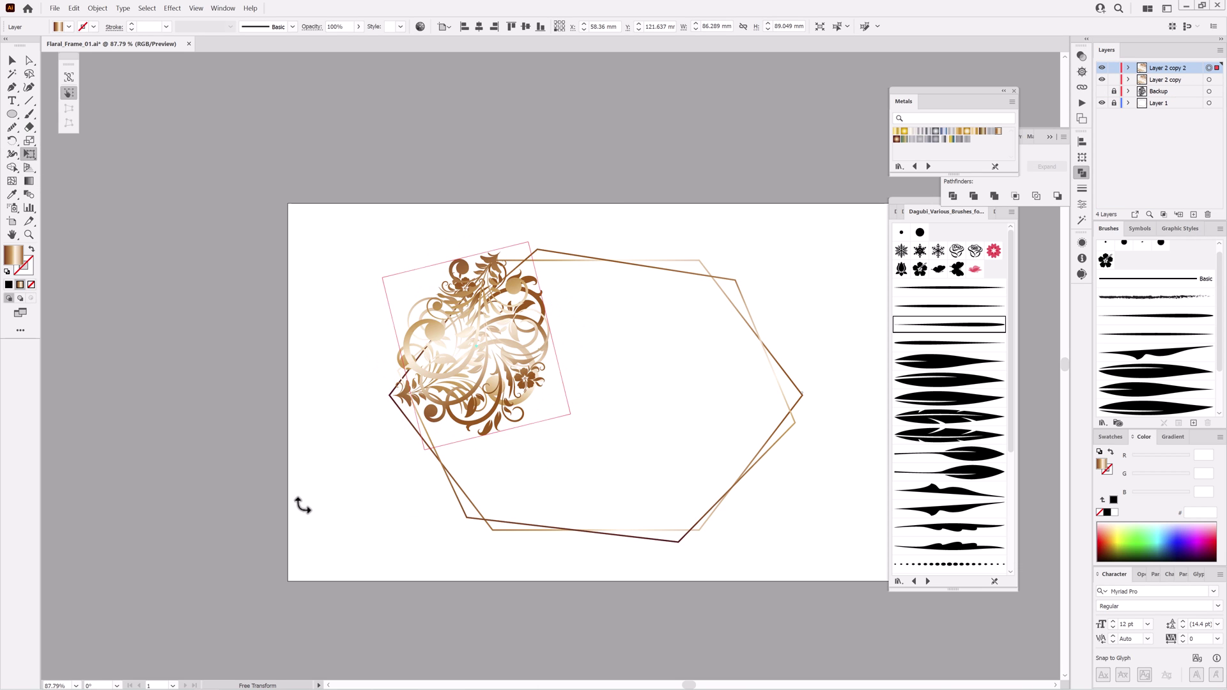
{"action": "left_click_drag", "start_coordinate": [302, 506], "coordinate": [269, 465]}
{"action": "left_click_drag", "start_coordinate": [543, 310], "coordinate": [781, 392]}
{"action": "key", "text": "ctrl+plus"}
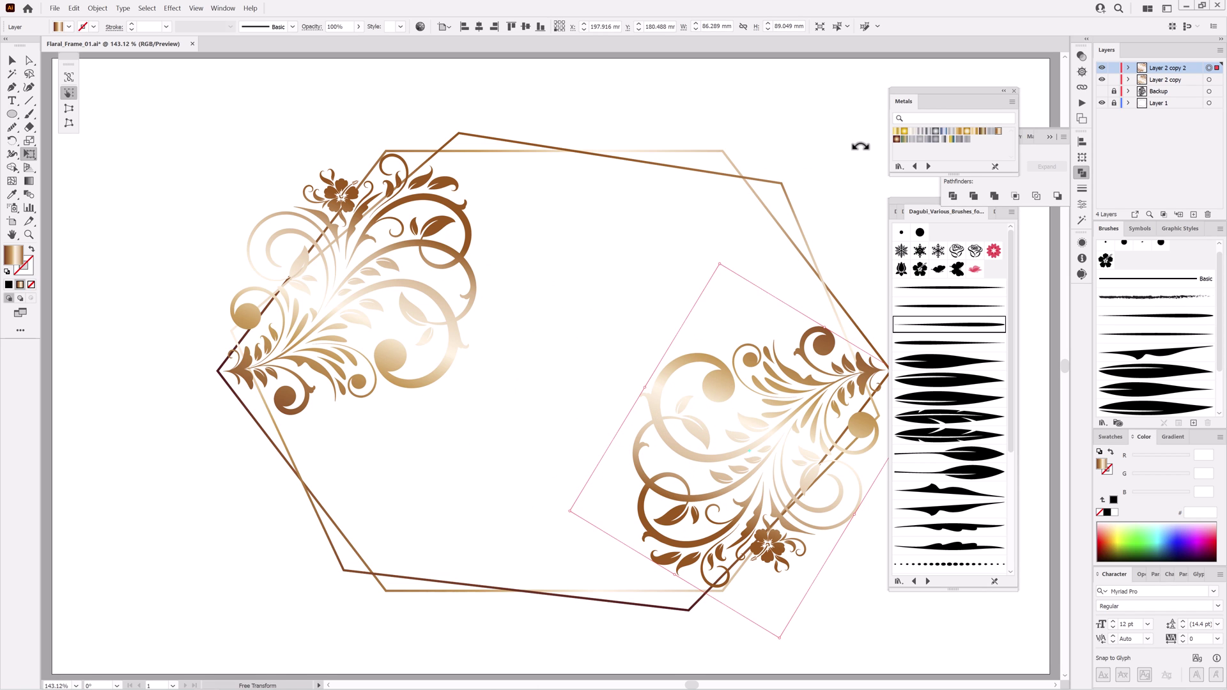
Unlock Layer 1 and apply gold gradients from the Metals swatches to the strokes of both hexagons.
{"action": "key", "text": "ctrl+shift+a"}
{"action": "left_click", "coordinate": [1114, 103]}
{"action": "left_click", "coordinate": [1129, 103]}
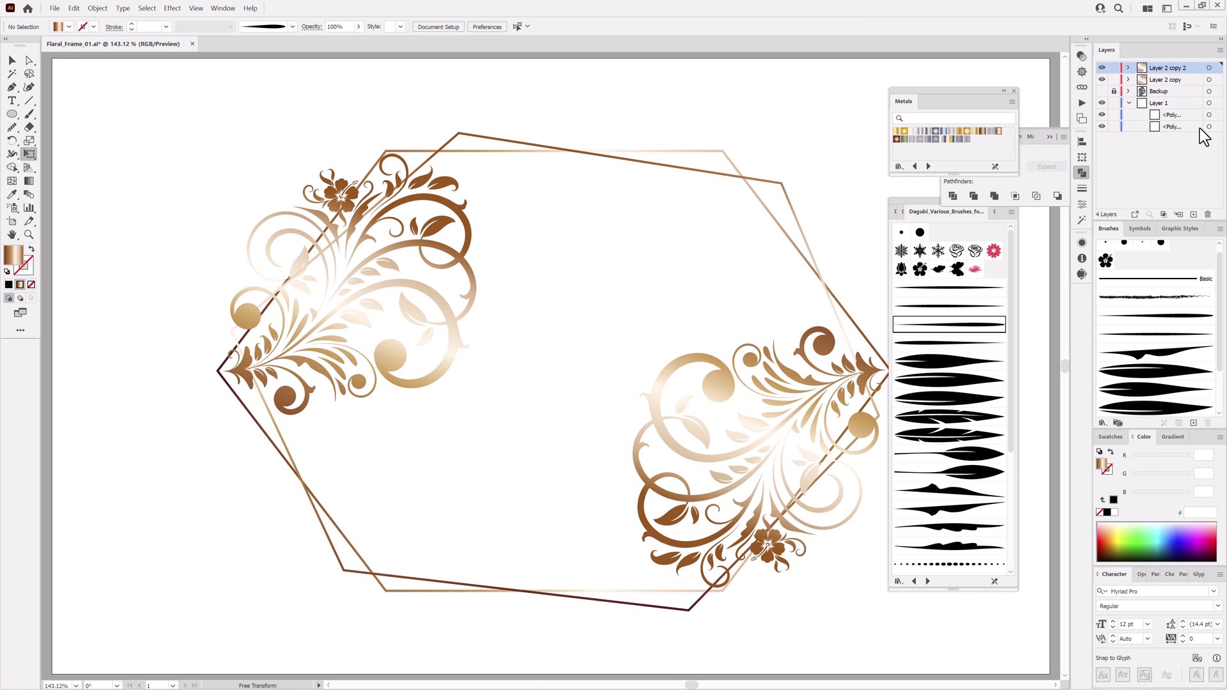
{"action": "left_click", "coordinate": [1209, 126]}
{"action": "left_click", "coordinate": [969, 131]}
{"action": "left_click", "coordinate": [1100, 512]}
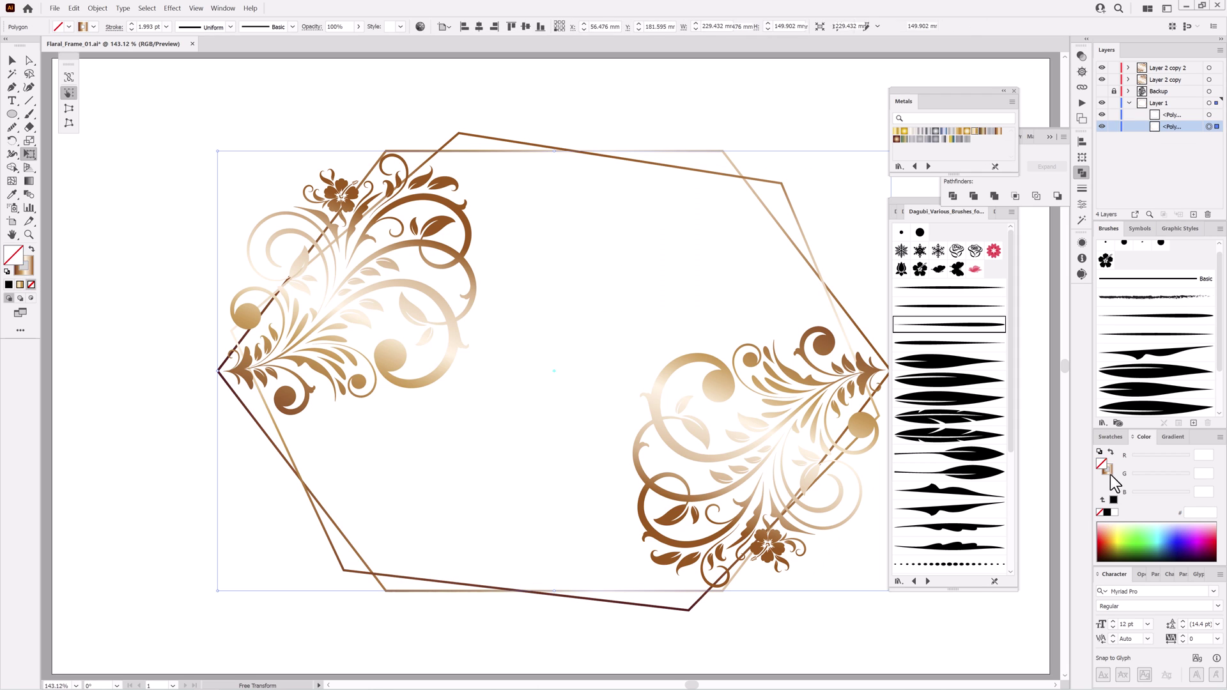
{"action": "left_click", "coordinate": [971, 131]}
{"action": "left_click", "coordinate": [1209, 114]}
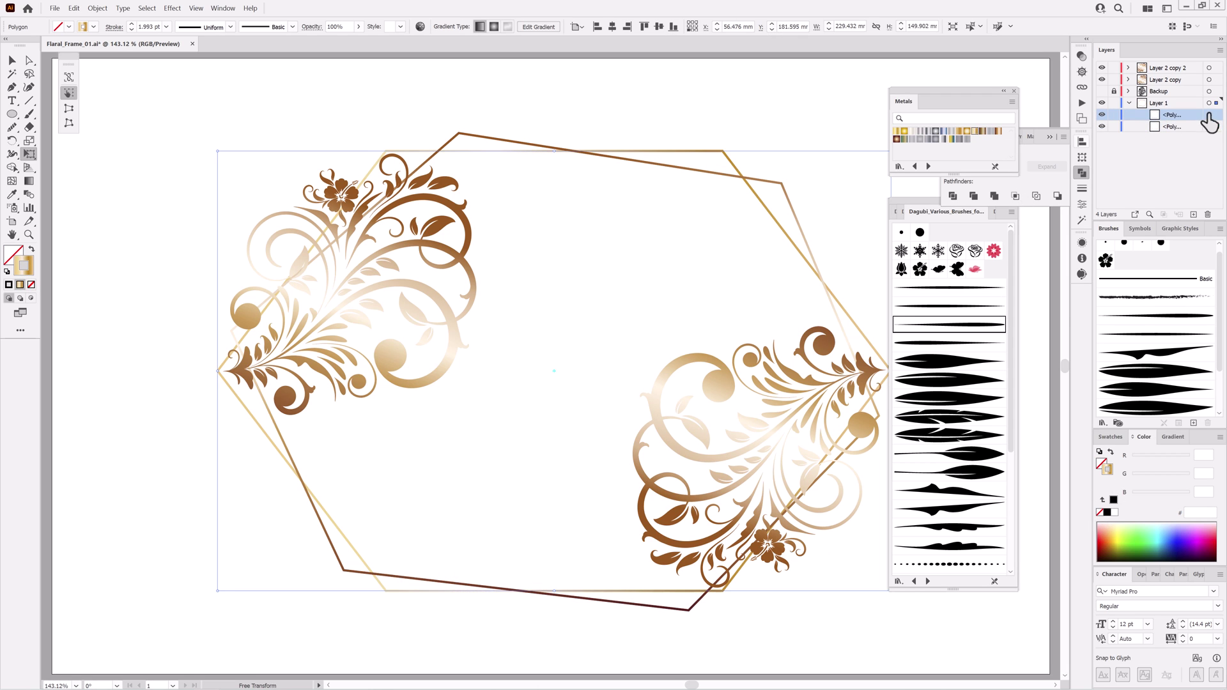
{"action": "left_click", "coordinate": [898, 132]}
Collapse Pathfinder and move the brush library clear of the frame's right corner.
{"action": "left_click", "coordinate": [1049, 137]}
{"action": "left_click_drag", "start_coordinate": [968, 201], "coordinate": [1001, 215]}
{"action": "left_click_drag", "start_coordinate": [813, 384], "coordinate": [786, 400]}
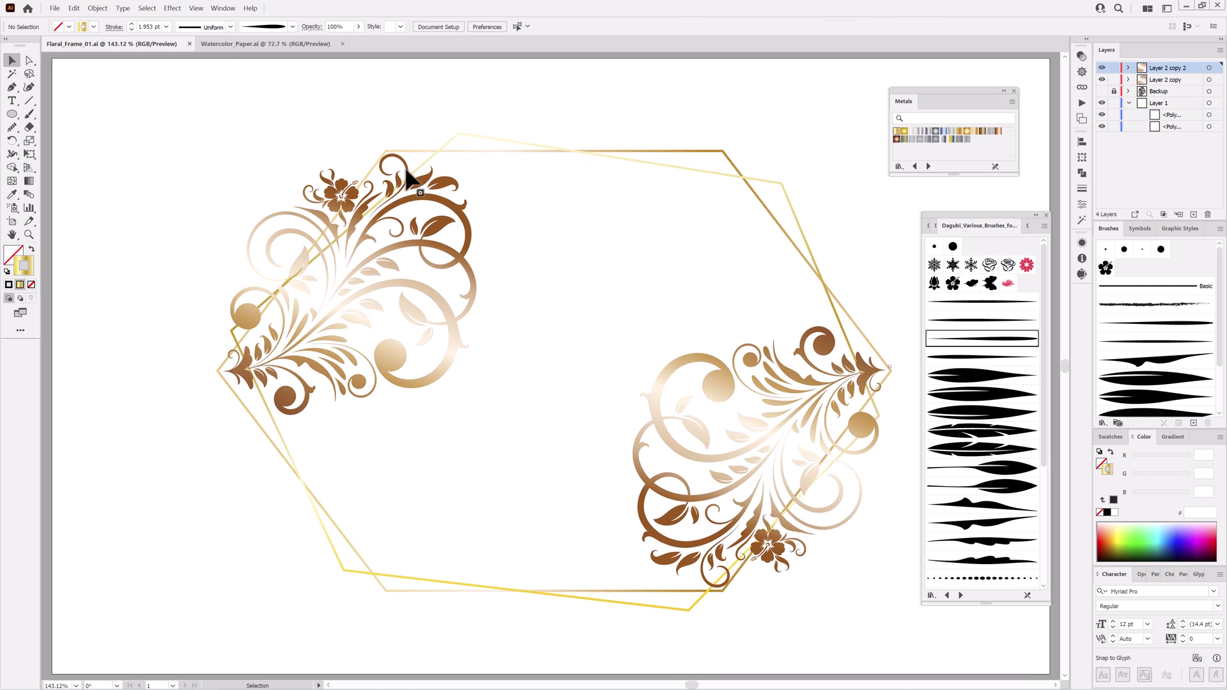
Copy the paper image from Watercolor_Paper.ai and paste it in back on a new top layer of the floral frame document.
{"action": "left_click", "coordinate": [264, 44]}
{"action": "left_click", "coordinate": [323, 246]}
{"action": "left_click", "coordinate": [73, 9]}
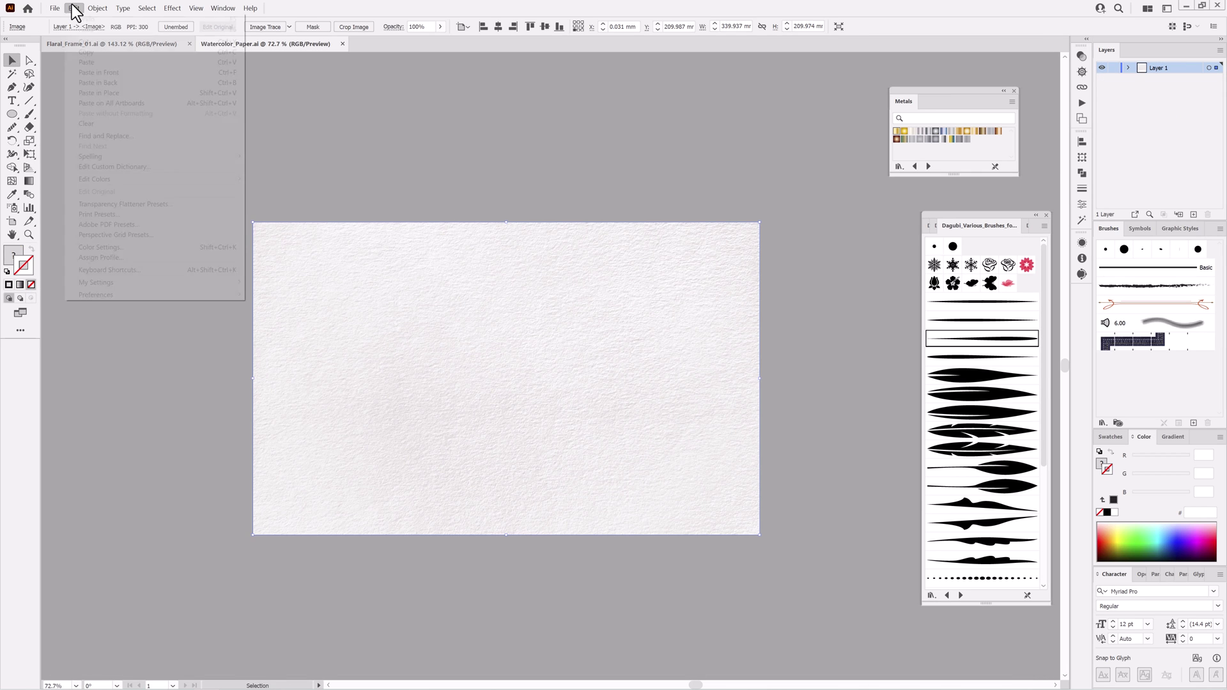
{"action": "left_click", "coordinate": [86, 50]}
{"action": "left_click", "coordinate": [65, 46]}
{"action": "left_click", "coordinate": [74, 8]}
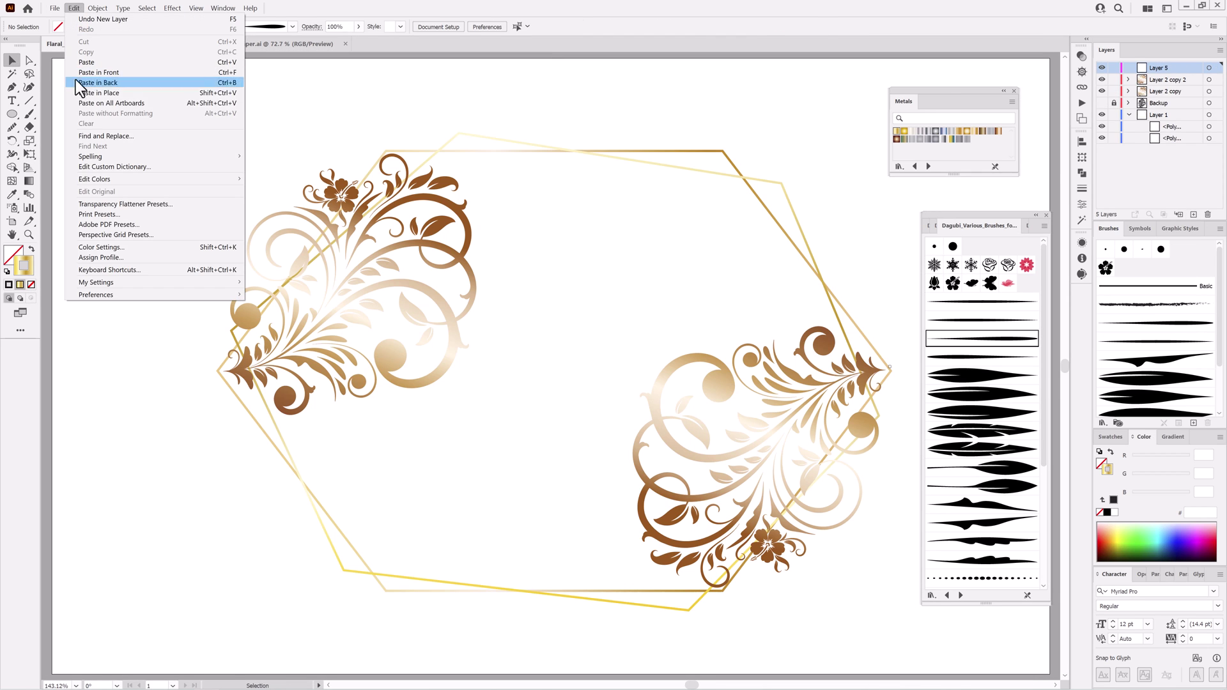
{"action": "left_click", "coordinate": [84, 85]}
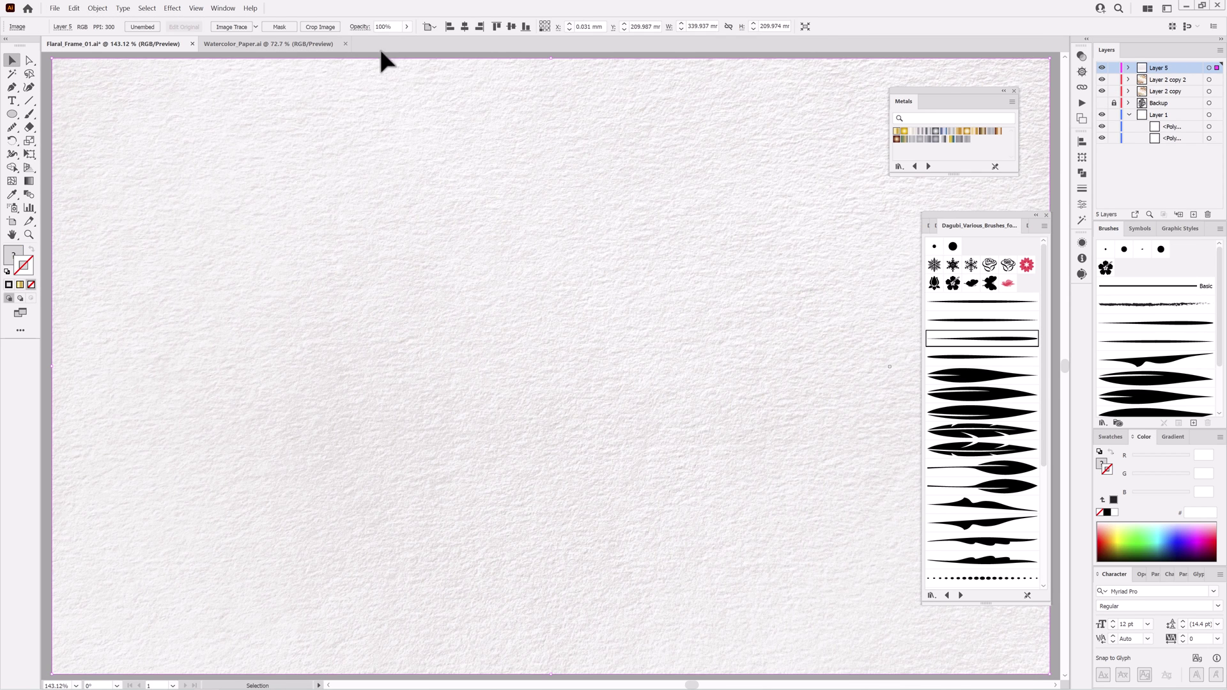
Set the paper texture layer's blending mode to Multiply.
{"action": "left_click", "coordinate": [1082, 86]}
{"action": "left_click", "coordinate": [972, 68]}
{"action": "left_click", "coordinate": [970, 117]}
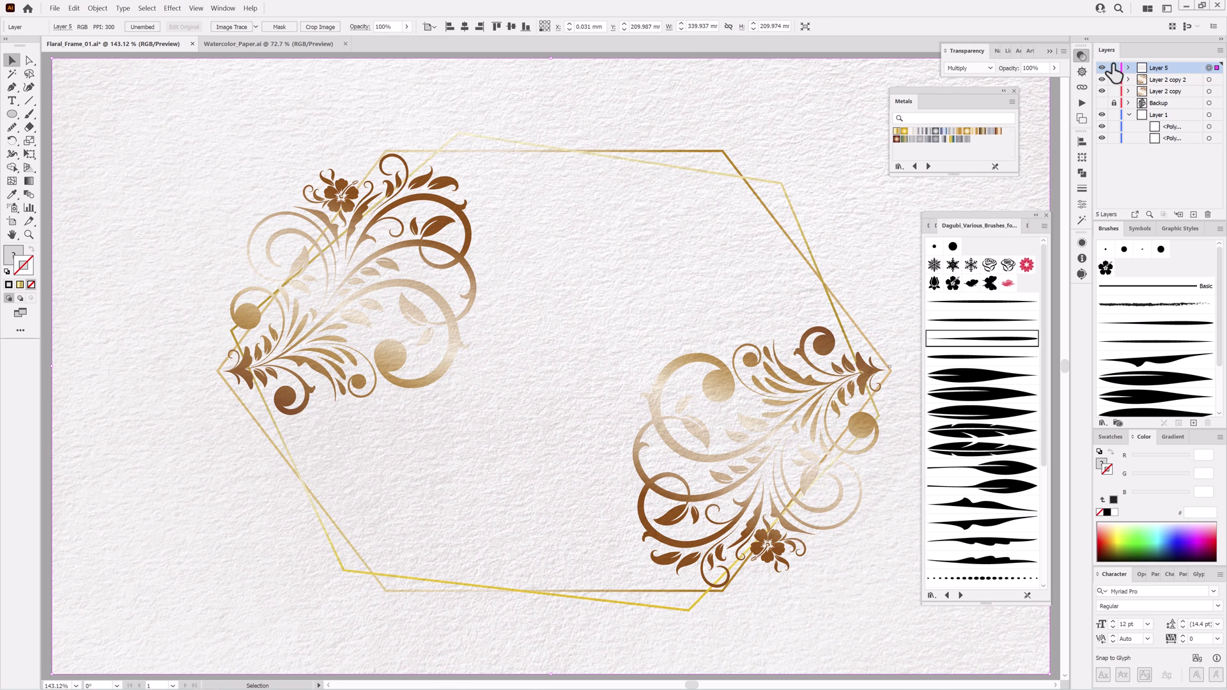
Lock the paper and both ornament layers, and add a new empty layer below Layer 1.
{"action": "left_click_drag", "start_coordinate": [1114, 68], "coordinate": [1177, 125]}
{"action": "left_click", "coordinate": [1130, 115]}
{"action": "left_click", "coordinate": [1193, 214]}
Open the Dagubi_Stamps_Washes brush library and choose a soft watercolor wash brush.
{"action": "left_click", "coordinate": [1101, 422]}
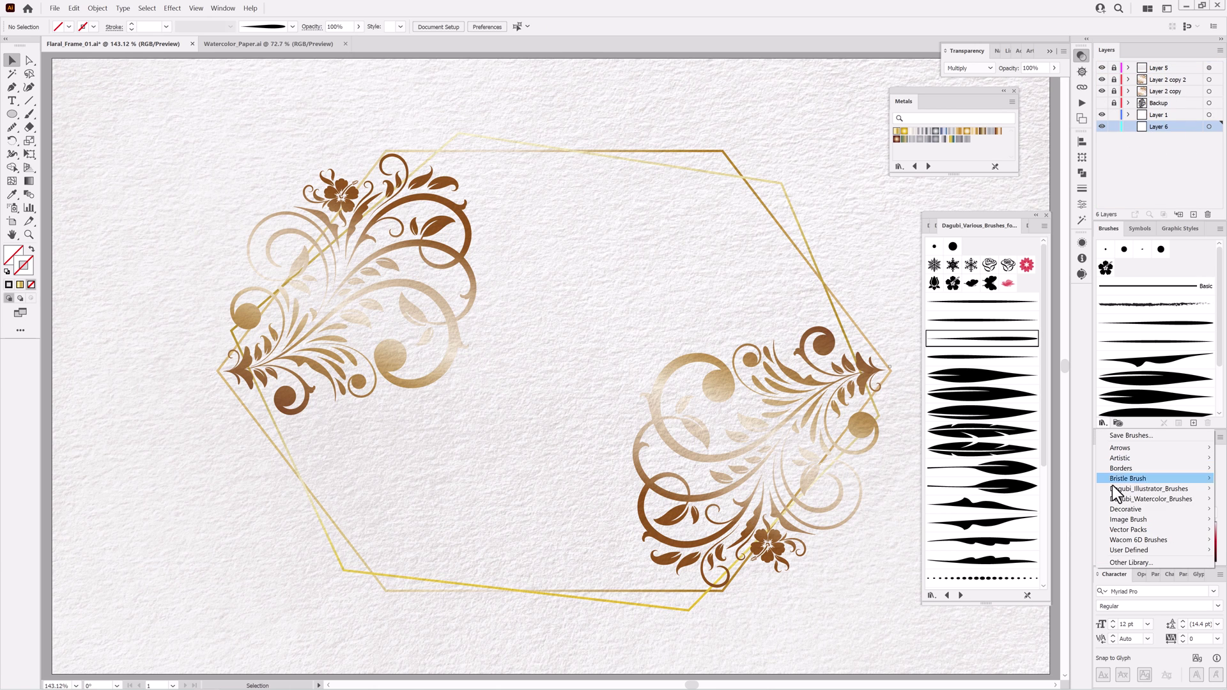
{"action": "left_click", "coordinate": [898, 592]}
{"action": "left_click_drag", "start_coordinate": [1046, 372], "coordinate": [1040, 536]}
{"action": "left_click", "coordinate": [988, 410]}
Set the stroke color to muted green 9FB186 and paint a 5 pt wash behind the right ornament.
{"action": "left_click", "coordinate": [1135, 493]}
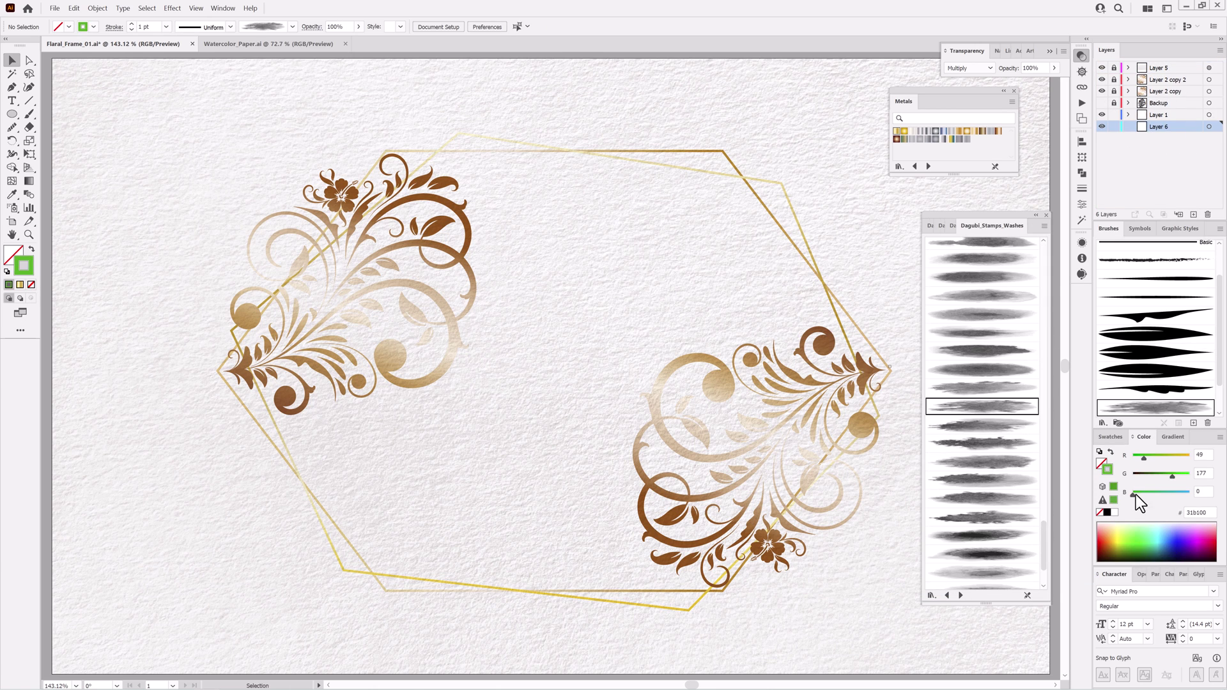
{"action": "left_click", "coordinate": [30, 114]}
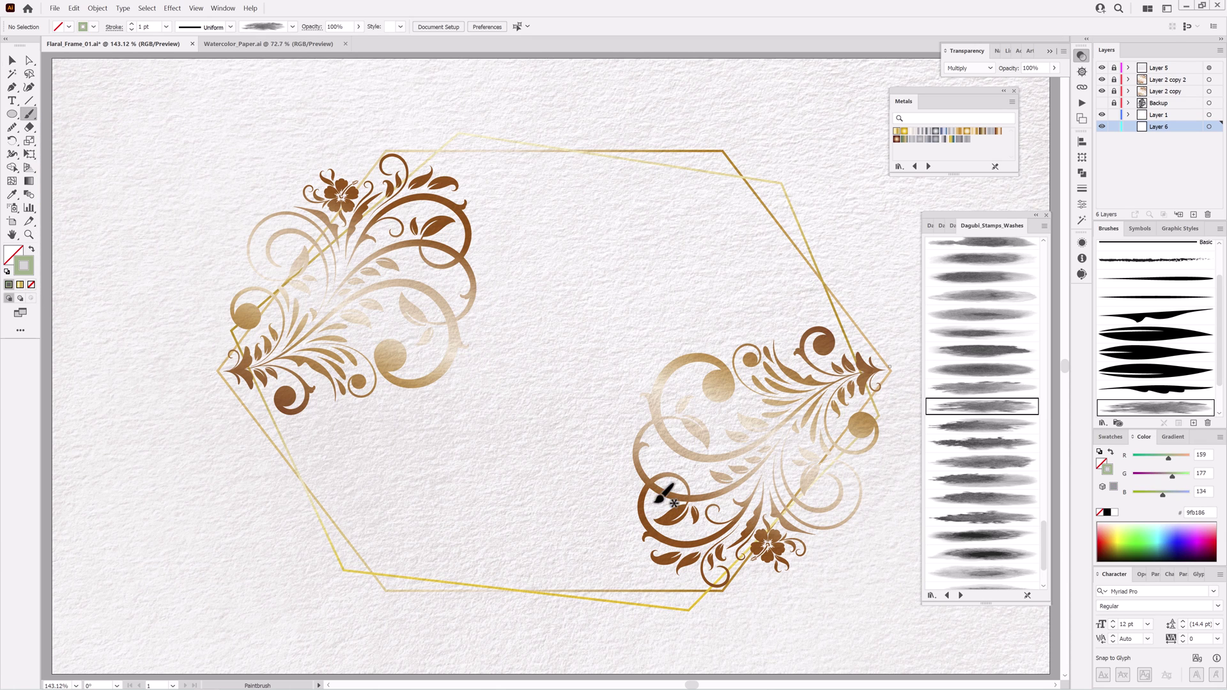
{"action": "mouse_move", "coordinate": [791, 394]}
{"action": "left_mouse_down"}
{"action": "mouse_move", "coordinate": [735, 435]}
{"action": "mouse_move", "coordinate": [761, 398]}
{"action": "left_mouse_up"}
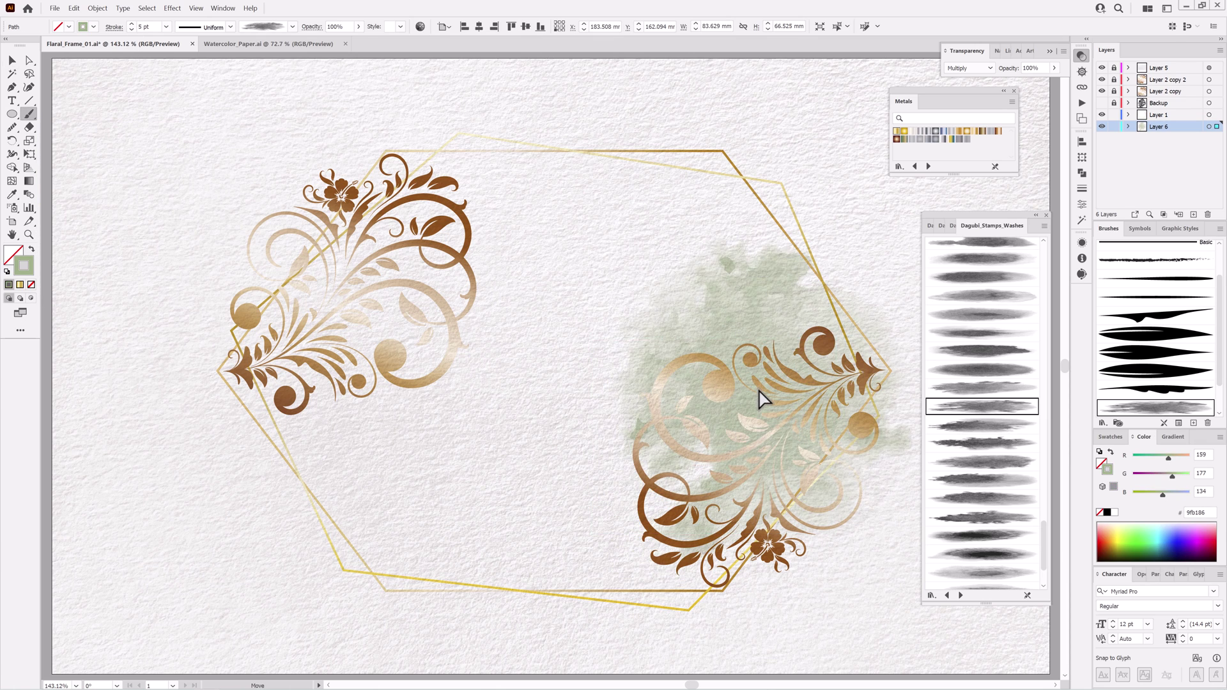
{"action": "left_click", "coordinate": [167, 146], "text": "ctrl"}
Paint a 5 pt light blue wash in color 9FDCE7 across the frame's lower middle and give it another wash brush.
{"action": "left_click", "coordinate": [1182, 474]}
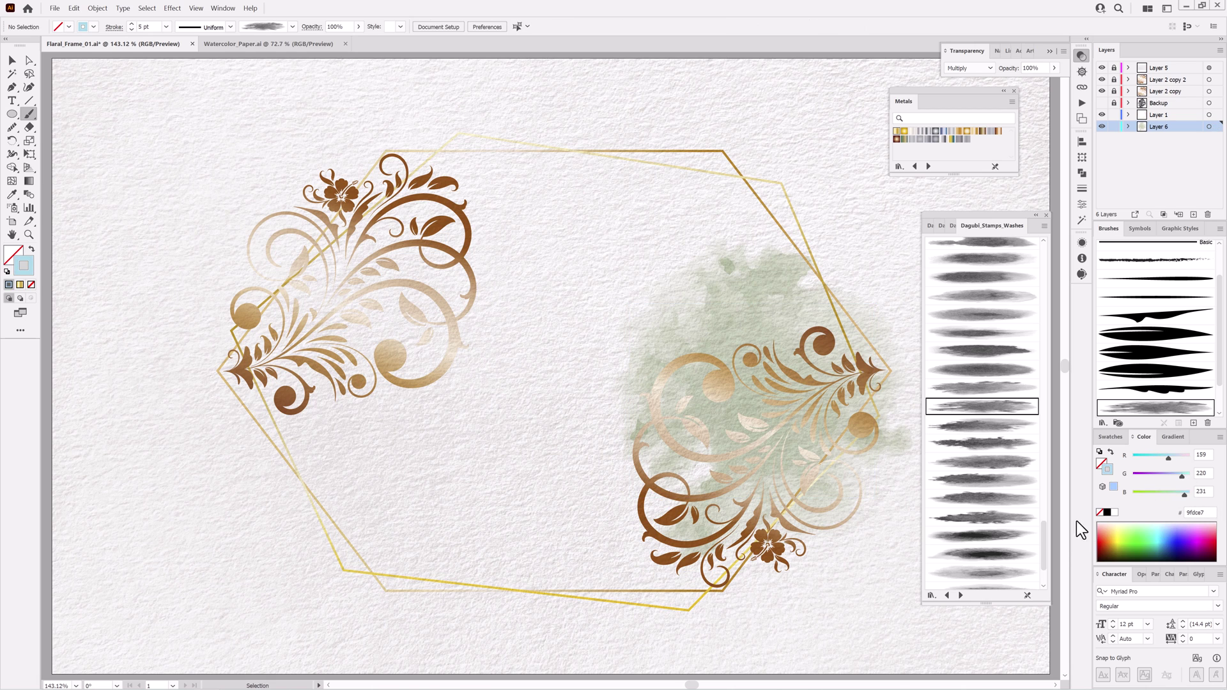
{"action": "scroll", "coordinate": [981, 458], "scroll_direction": "up", "scroll_amount": 5}
{"action": "left_click", "coordinate": [980, 264]}
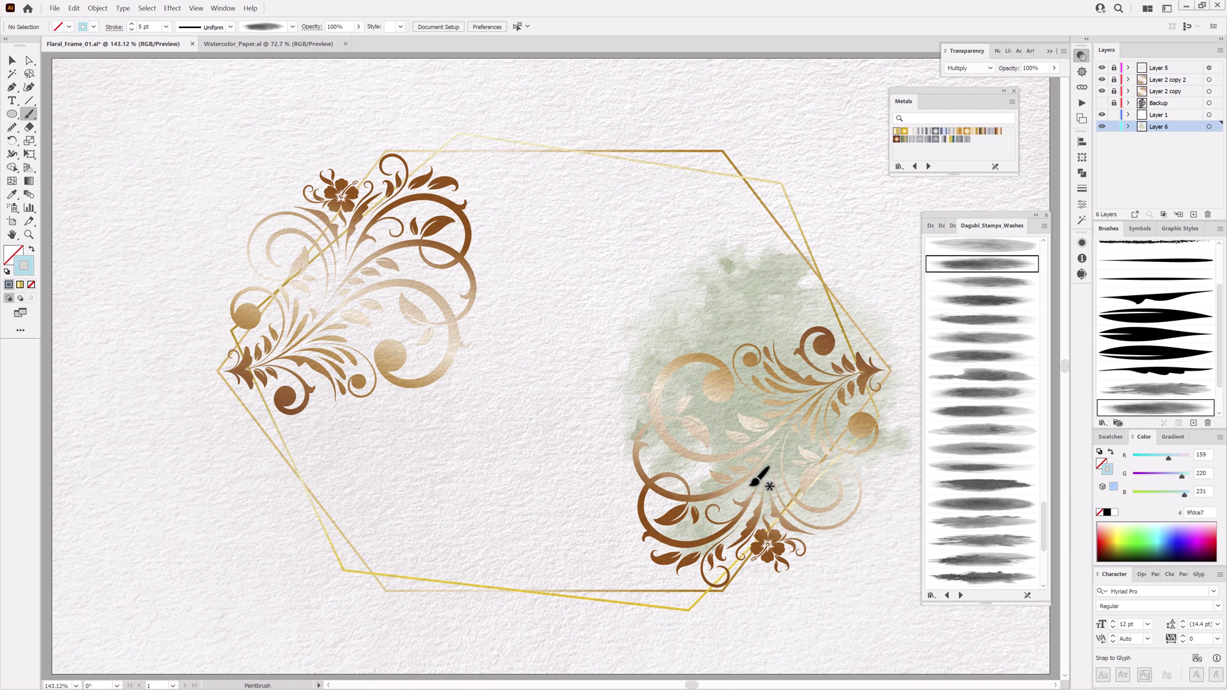
{"action": "mouse_move", "coordinate": [370, 412]}
{"action": "left_mouse_down"}
{"action": "mouse_move", "coordinate": [597, 499]}
{"action": "mouse_move", "coordinate": [607, 543]}
{"action": "left_mouse_up"}
{"action": "left_click", "coordinate": [1001, 523]}
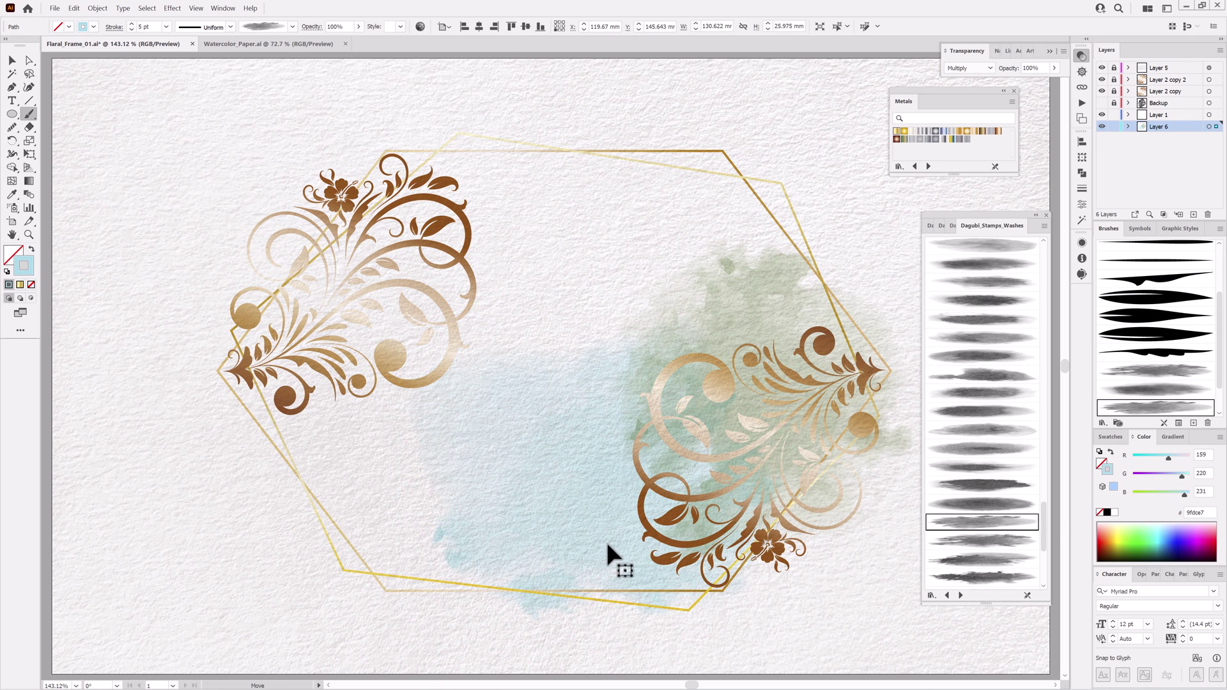
{"action": "left_click", "coordinate": [876, 647], "text": "ctrl"}
Change the green wash's stroke color to 9FB986.
{"action": "left_click", "coordinate": [833, 346], "text": "ctrl"}
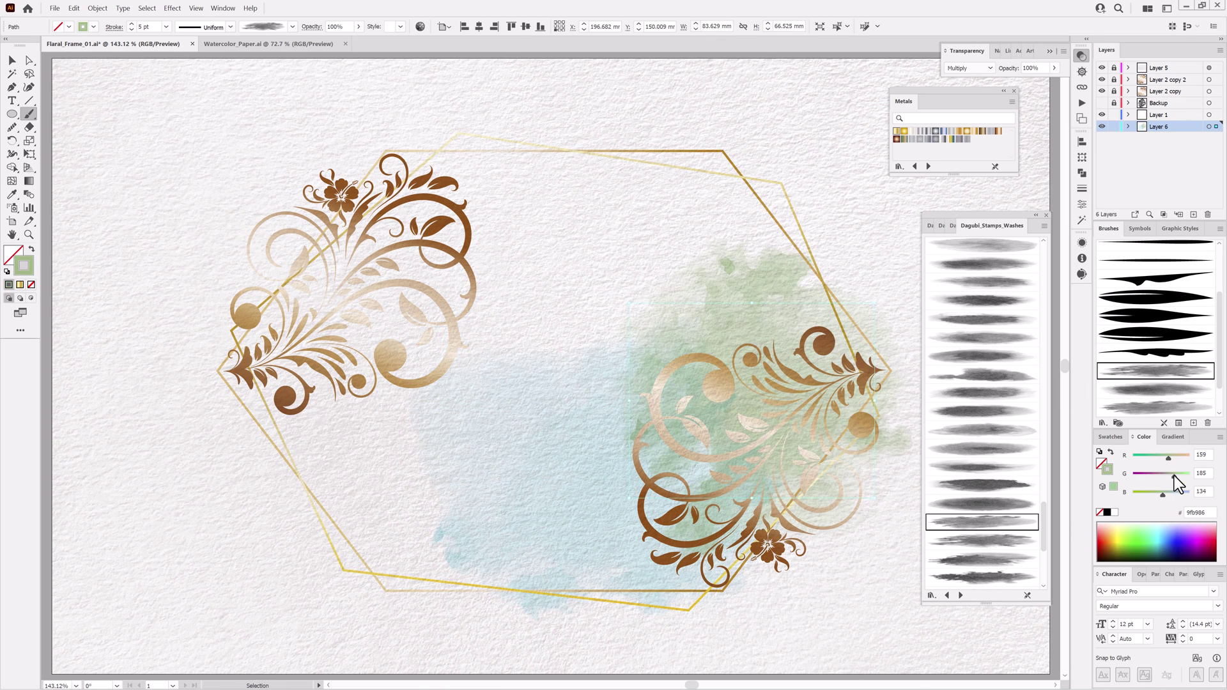
{"action": "left_click", "coordinate": [987, 636], "text": "ctrl"}
Paint a 5 pt wash behind the left ornament with another wash brush and color it pale blue D6F2F4.
{"action": "scroll", "coordinate": [997, 447], "scroll_direction": "down", "scroll_amount": 3}
{"action": "left_click", "coordinate": [983, 518]}
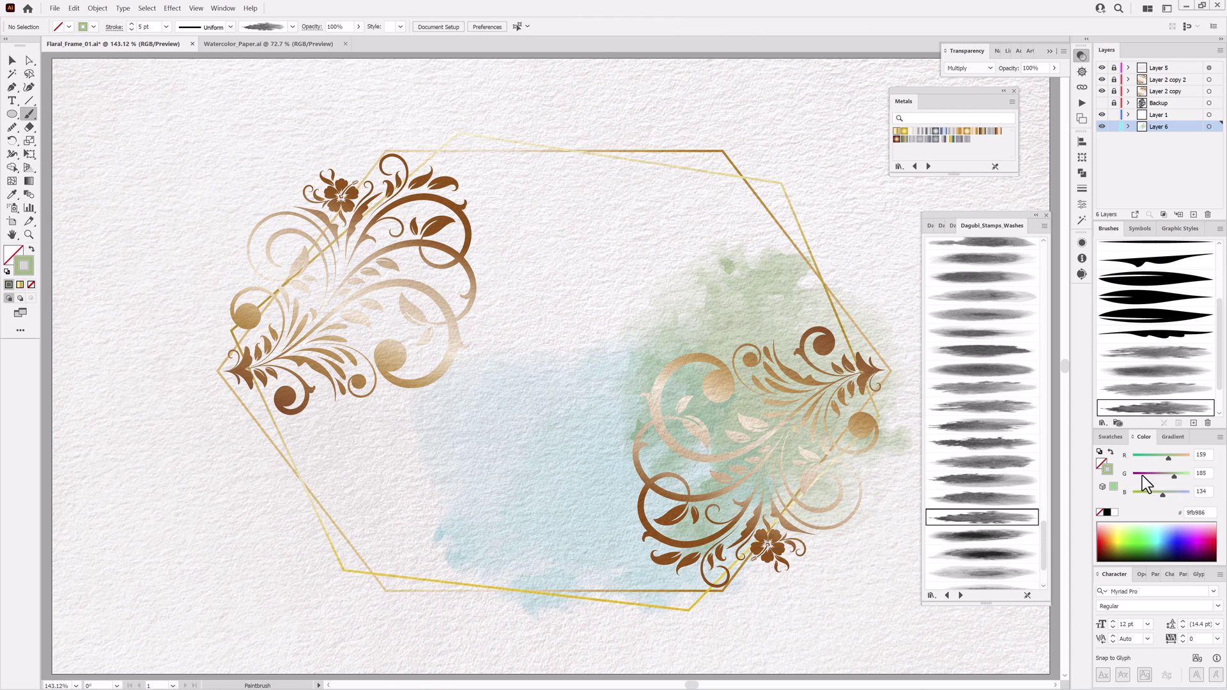
{"action": "left_click_drag", "start_coordinate": [1170, 457], "coordinate": [1164, 458]}
{"action": "left_click_drag", "start_coordinate": [1163, 496], "coordinate": [1178, 497]}
{"action": "left_click_drag", "start_coordinate": [1175, 476], "coordinate": [1182, 477]}
{"action": "left_click_drag", "start_coordinate": [534, 426], "coordinate": [236, 377]}
{"action": "left_click_drag", "start_coordinate": [343, 451], "coordinate": [323, 415]}
{"action": "left_click_drag", "start_coordinate": [1182, 475], "coordinate": [1187, 475]}
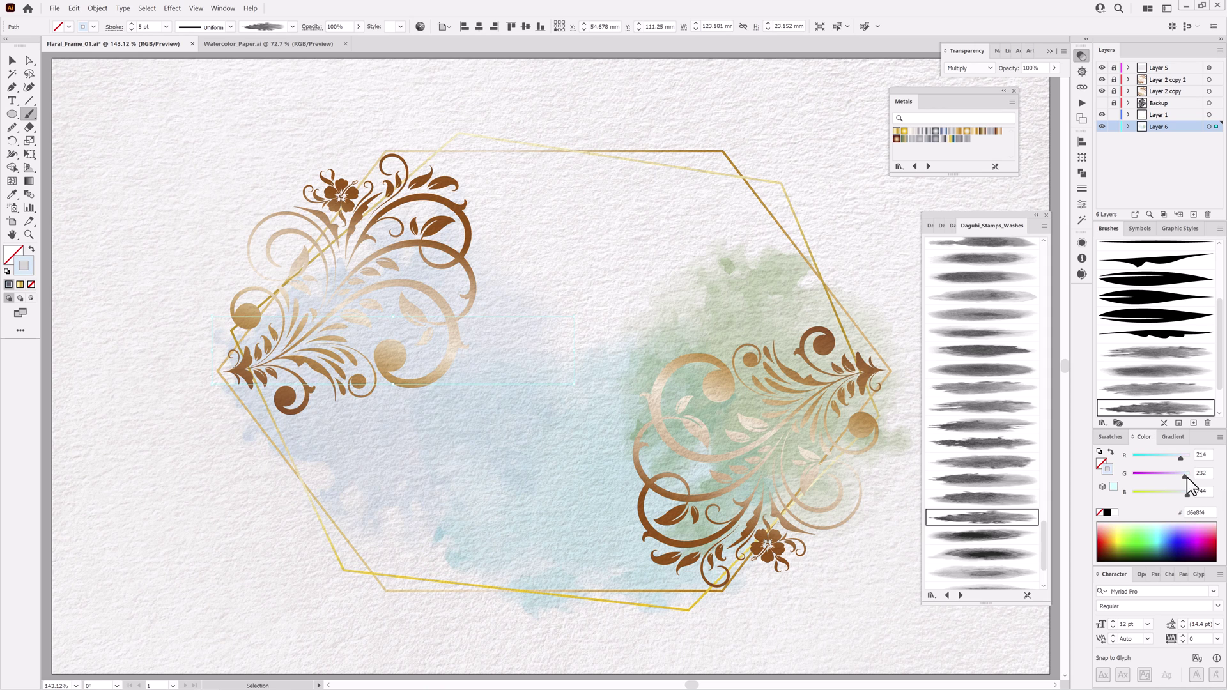
{"action": "left_click", "coordinate": [143, 576], "text": "ctrl"}
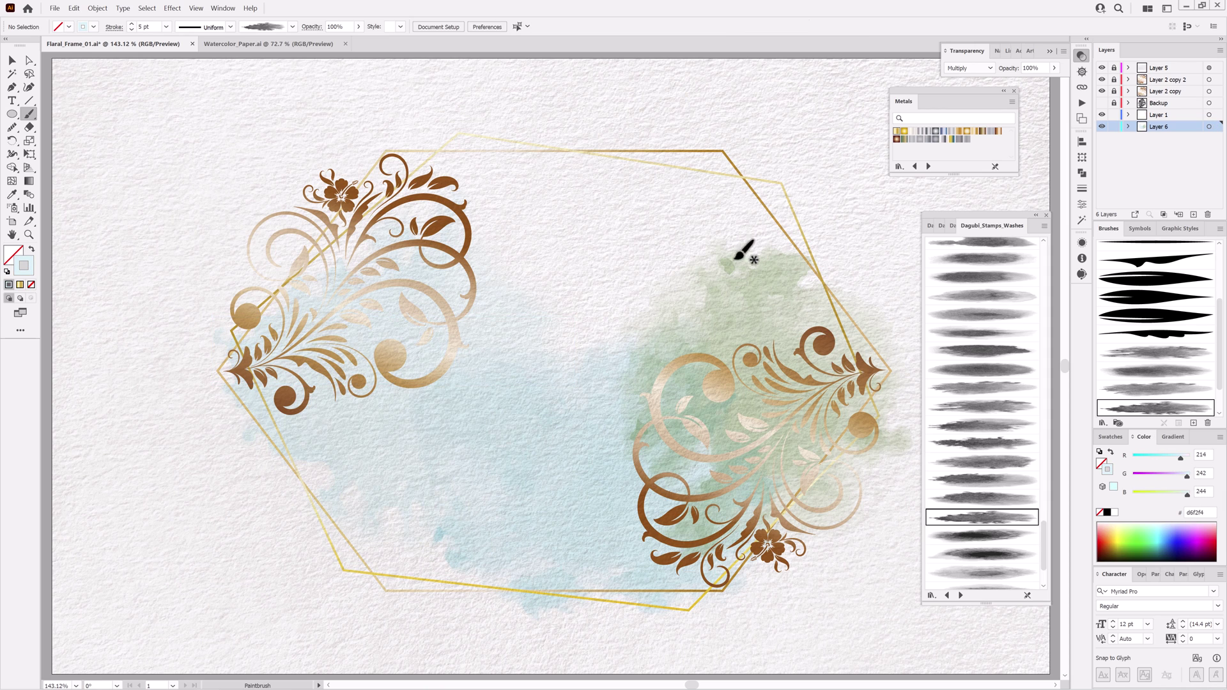
Open the Dagubi watercolor splatter brush library and choose a fine speckle brush near the end of the list.
{"action": "left_click", "coordinate": [1103, 422]}
{"action": "mouse_move", "coordinate": [1037, 434]}
{"action": "left_click", "coordinate": [922, 467]}
{"action": "left_click_drag", "start_coordinate": [1042, 266], "coordinate": [1041, 552]}
{"action": "left_click", "coordinate": [1007, 471]}
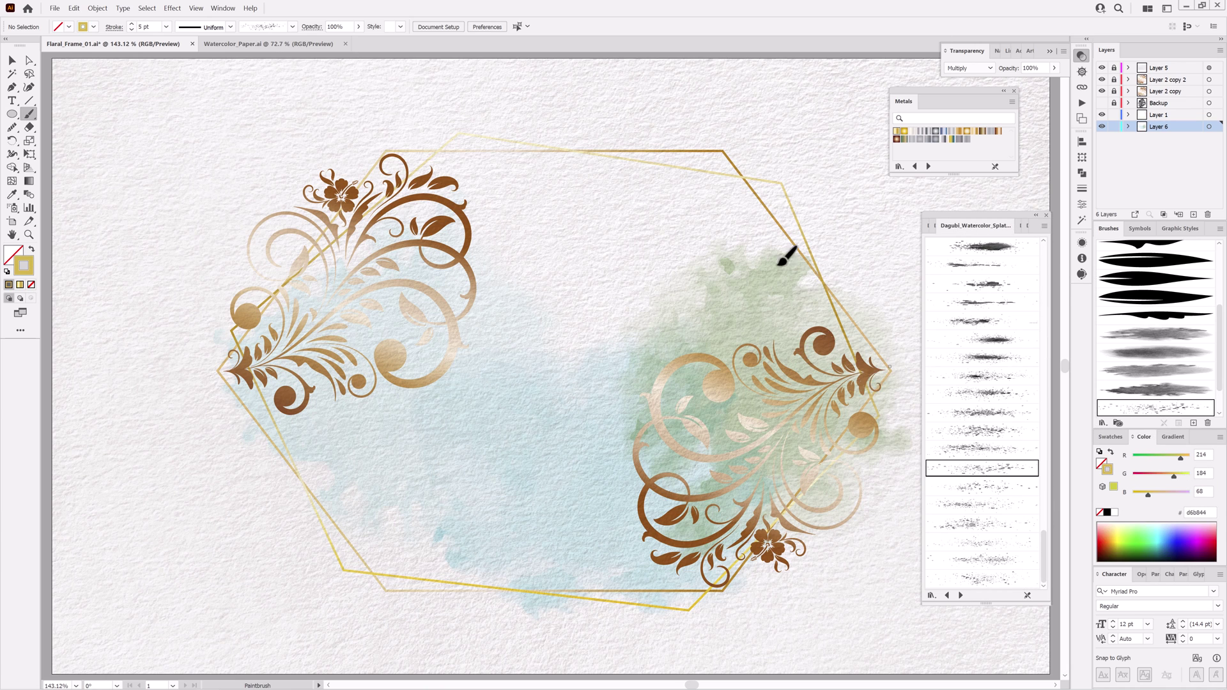
Paint a 1 pt splatter over the green wash above the right ornament and color it golden brown D69F44.
{"action": "left_click_drag", "start_coordinate": [780, 262], "coordinate": [822, 247]}
{"action": "left_click", "coordinate": [165, 27]}
{"action": "left_click", "coordinate": [186, 76]}
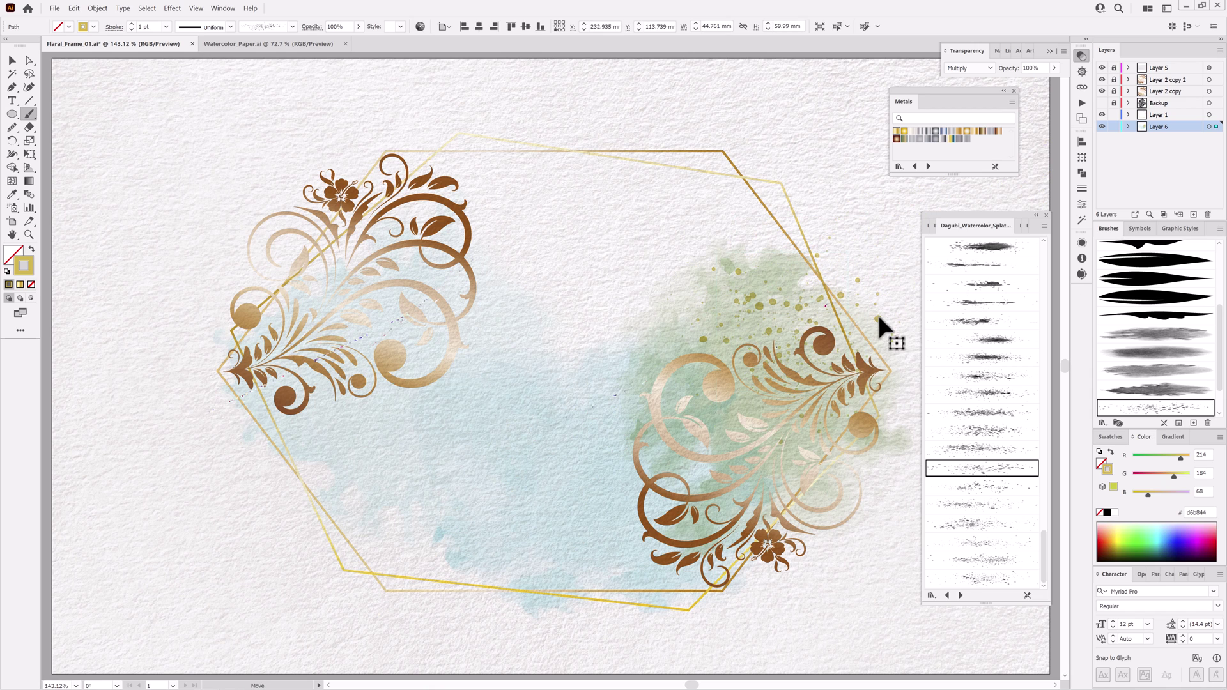
{"action": "left_click", "coordinate": [864, 68], "text": "ctrl"}
Paint a 1 pt golden brown splatter over the left ornament with the next speckle brush.
{"action": "left_click", "coordinate": [1005, 484]}
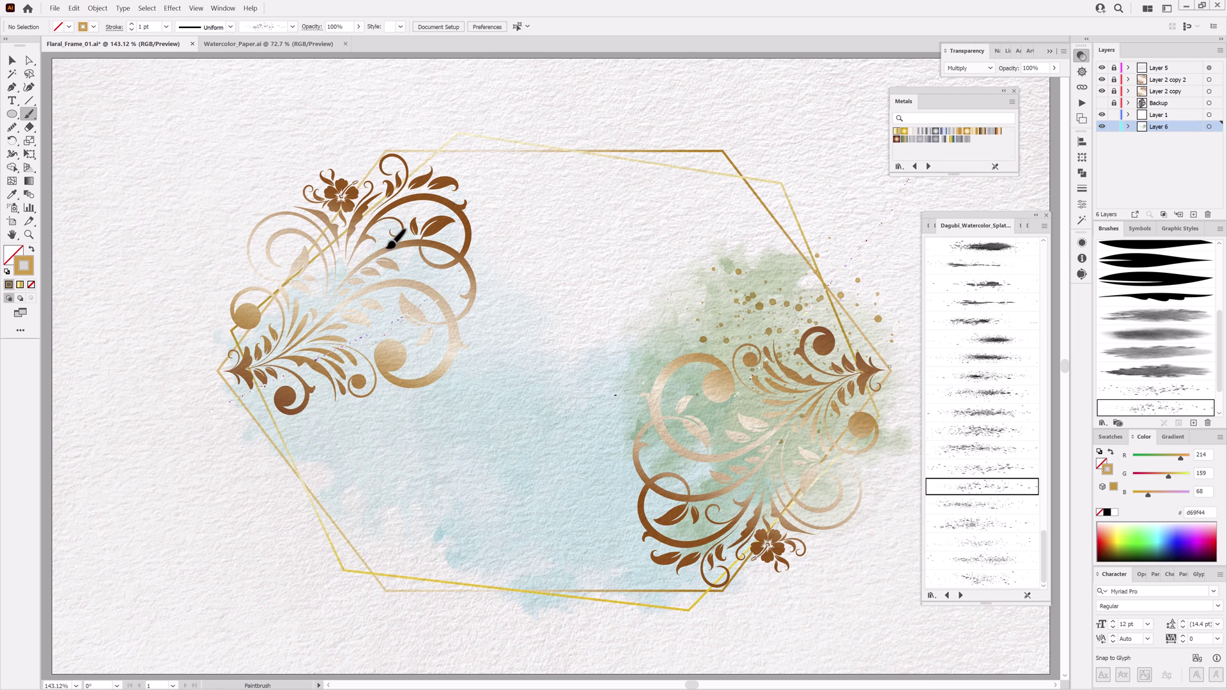
{"action": "left_click_drag", "start_coordinate": [393, 242], "coordinate": [274, 324]}
{"action": "left_click", "coordinate": [382, 457], "text": "ctrl"}
Choose a dense splatter brush with a white stroke, and add a new layer above Layer 2 copy 2.
{"action": "left_click_drag", "start_coordinate": [1052, 561], "coordinate": [1049, 398]}
{"action": "left_click", "coordinate": [965, 498]}
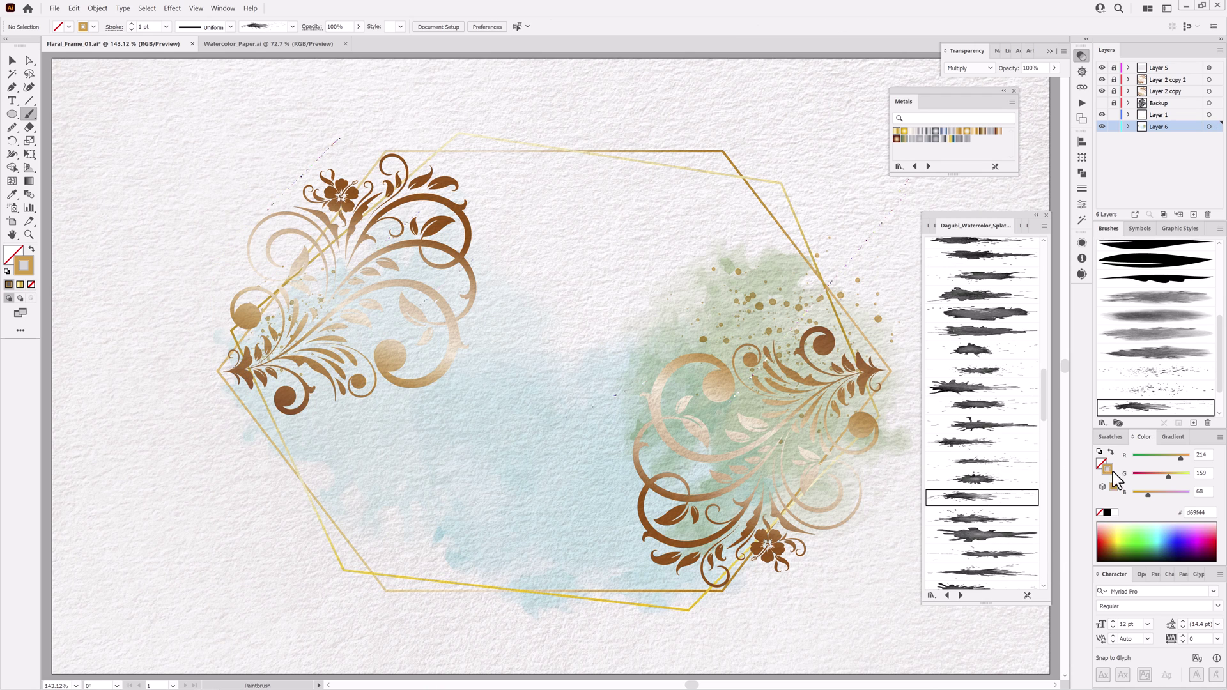
{"action": "left_click", "coordinate": [1115, 512]}
{"action": "left_click", "coordinate": [1176, 80]}
{"action": "left_click", "coordinate": [1194, 214]}
Paint a white splatter in Normal blend mode across the frame lines and green wash above the right ornament.
{"action": "left_click", "coordinate": [969, 67]}
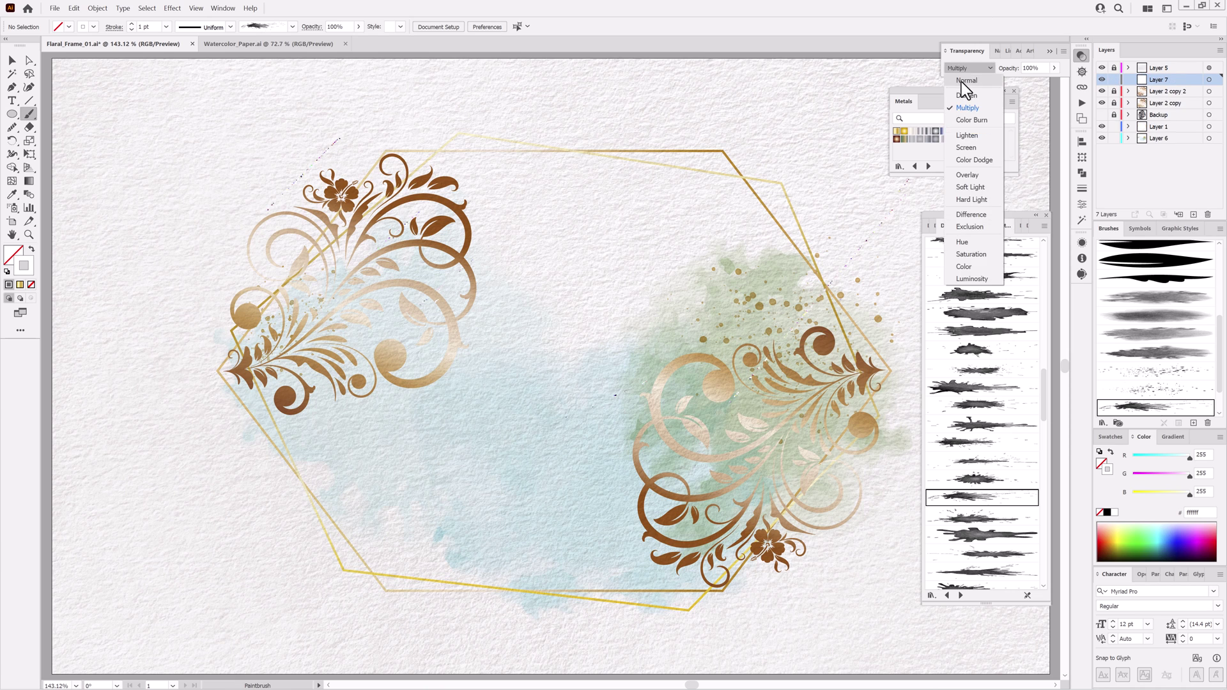
{"action": "left_click", "coordinate": [966, 80]}
{"action": "left_click_drag", "start_coordinate": [820, 317], "coordinate": [904, 439]}
{"action": "mouse_move", "coordinate": [812, 348]}
{"action": "left_mouse_down"}
{"action": "mouse_move", "coordinate": [806, 257]}
{"action": "mouse_move", "coordinate": [832, 278]}
{"action": "left_mouse_up"}
{"action": "left_click", "coordinate": [132, 30]}
{"action": "key", "text": "ctrl+shift+a"}
Paint a white splatter below the left ornament with another dense splatter brush, covering the frame's lower-left edge.
{"action": "scroll", "coordinate": [1003, 486], "scroll_direction": "down", "scroll_amount": 2}
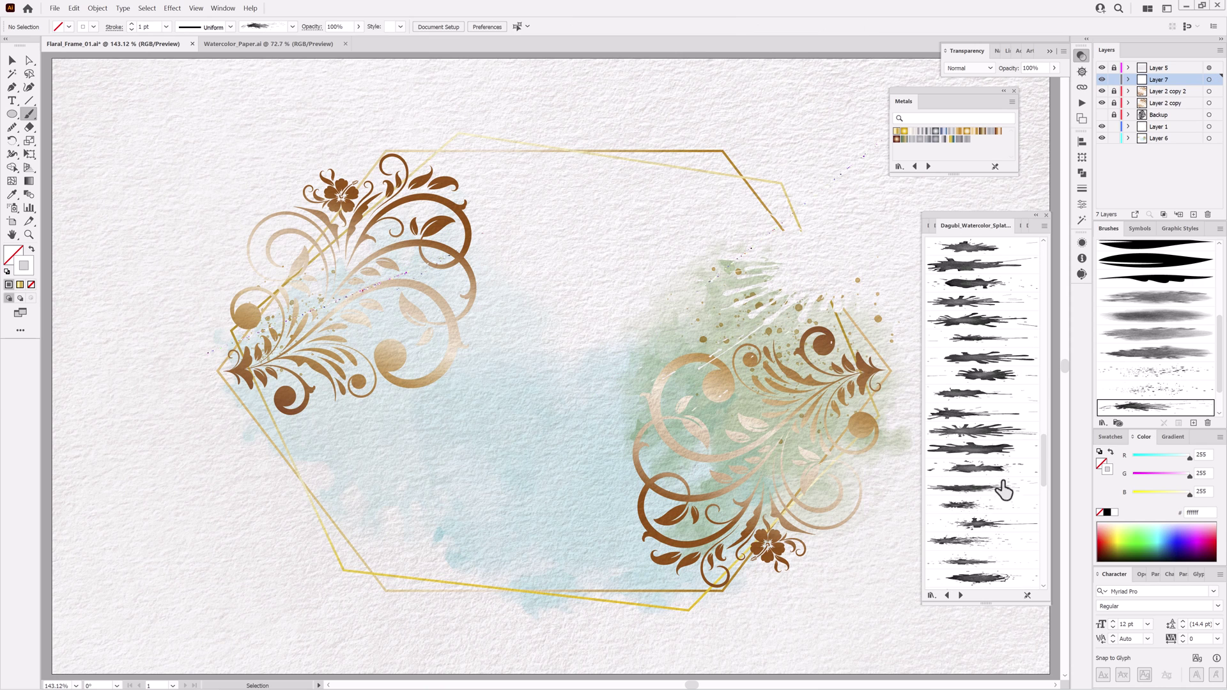
{"action": "left_click", "coordinate": [997, 487]}
{"action": "left_click_drag", "start_coordinate": [211, 380], "coordinate": [453, 461]}
{"action": "mouse_move", "coordinate": [350, 470]}
{"action": "left_mouse_down"}
{"action": "mouse_move", "coordinate": [331, 430]}
{"action": "mouse_move", "coordinate": [339, 439]}
{"action": "left_mouse_up"}
{"action": "left_click", "coordinate": [266, 574], "text": "ctrl"}
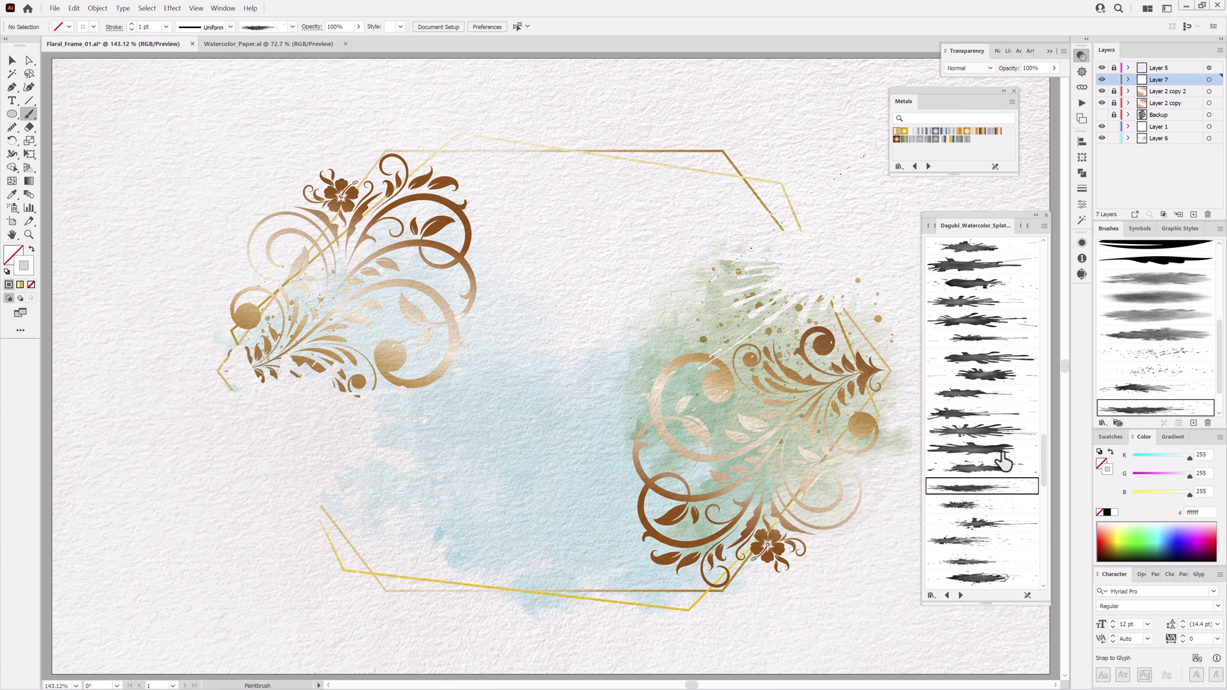
Try to apply Splatter_Brush_108 to the golden splatter over the green wash.
{"action": "scroll", "coordinate": [1003, 455], "scroll_direction": "down", "scroll_amount": 5}
{"action": "left_click", "coordinate": [988, 345]}
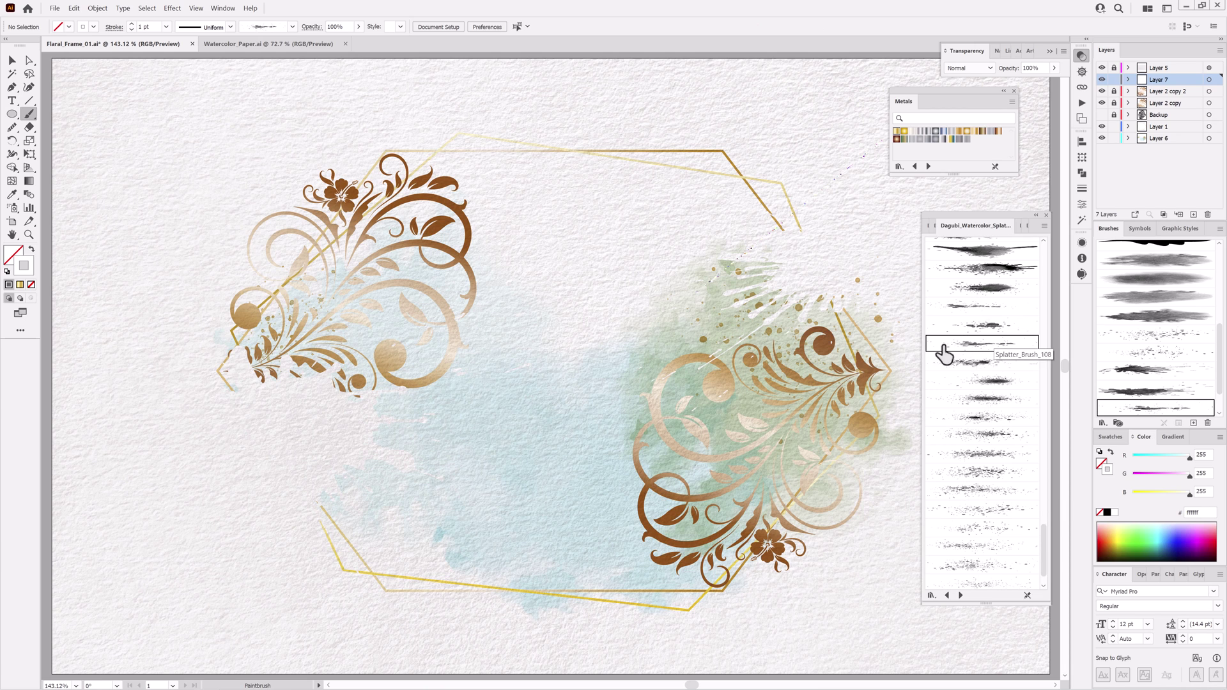
{"action": "left_click", "coordinate": [876, 315], "text": "ctrl"}
{"action": "left_click", "coordinate": [982, 343]}
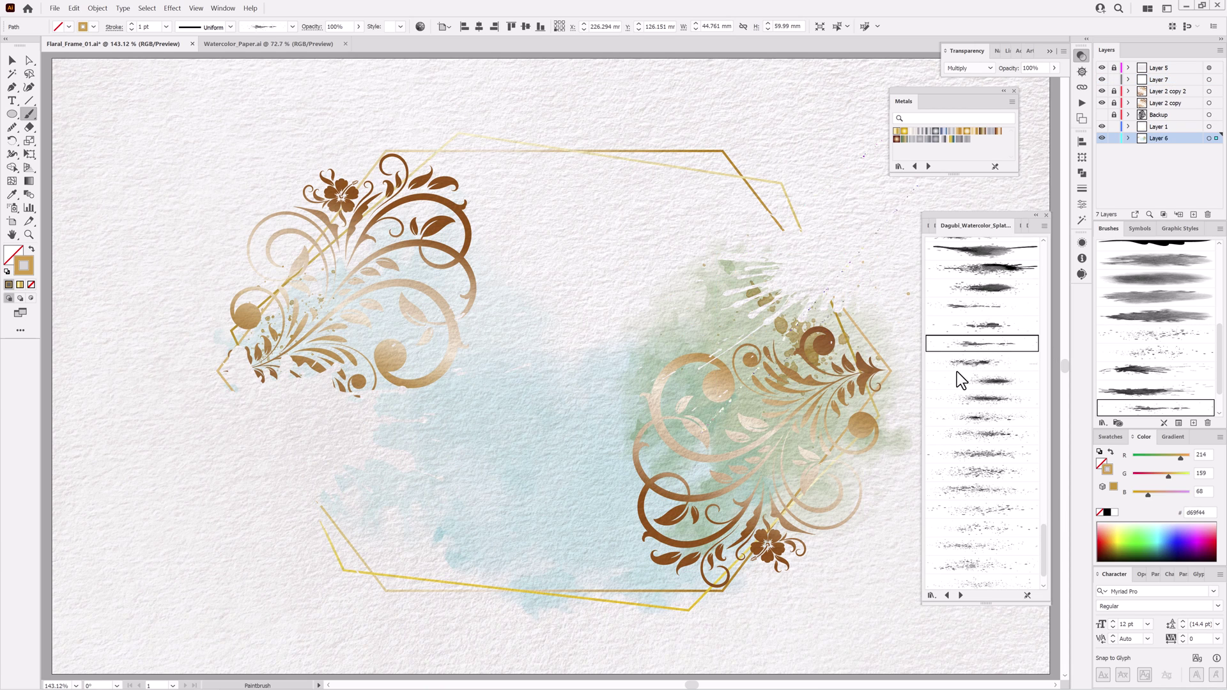
{"action": "key", "text": "ctrl+shift+a"}
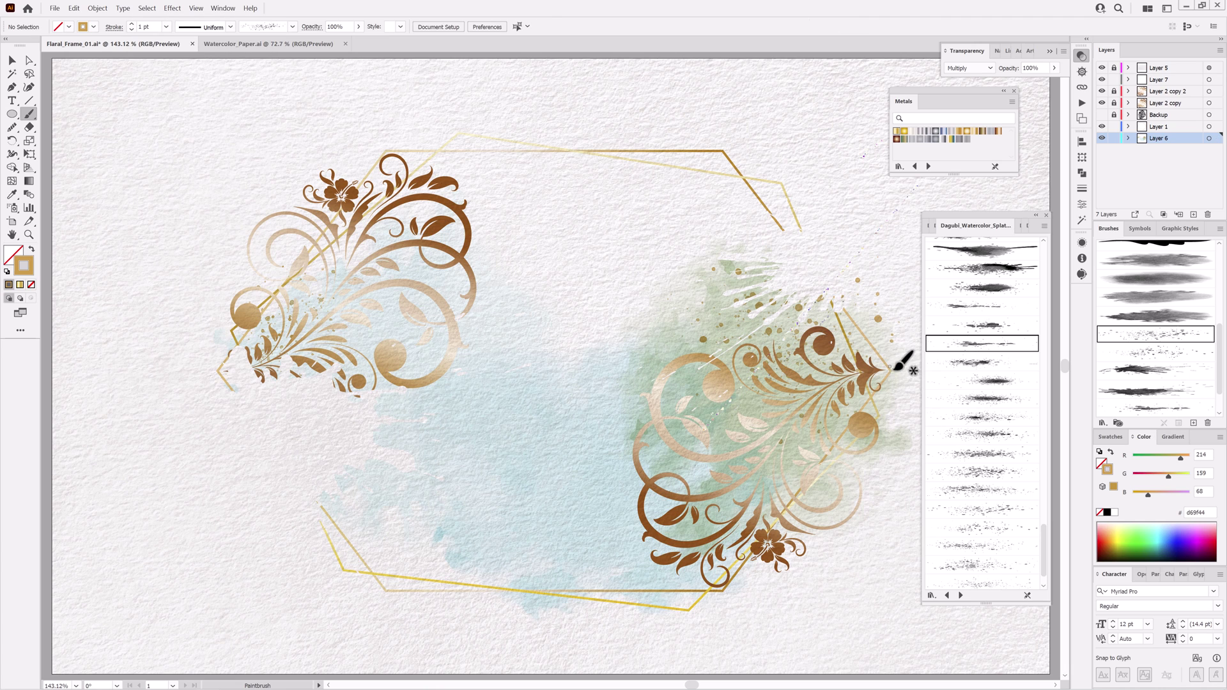
Apply Splatter_Brush_108 to a golden splatter stroke beside the frame's right corner.
{"action": "left_click", "coordinate": [884, 323], "text": "ctrl"}
{"action": "left_click", "coordinate": [984, 346]}
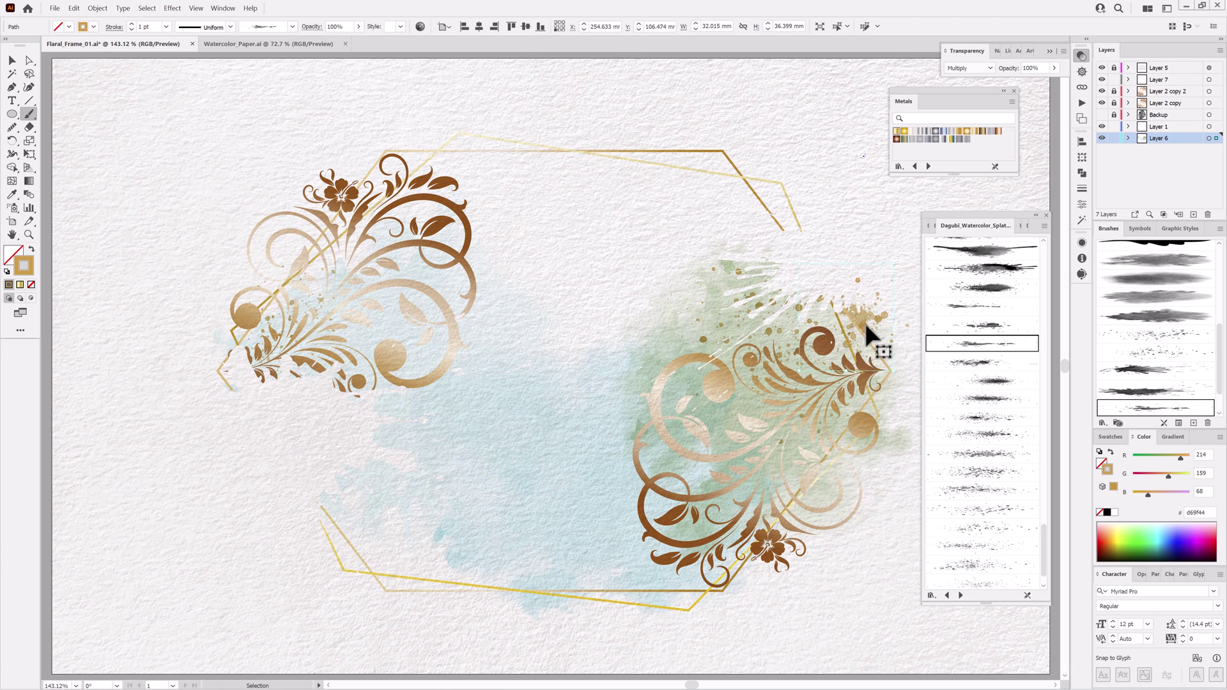
{"action": "key", "text": "ctrl+shift+a"}
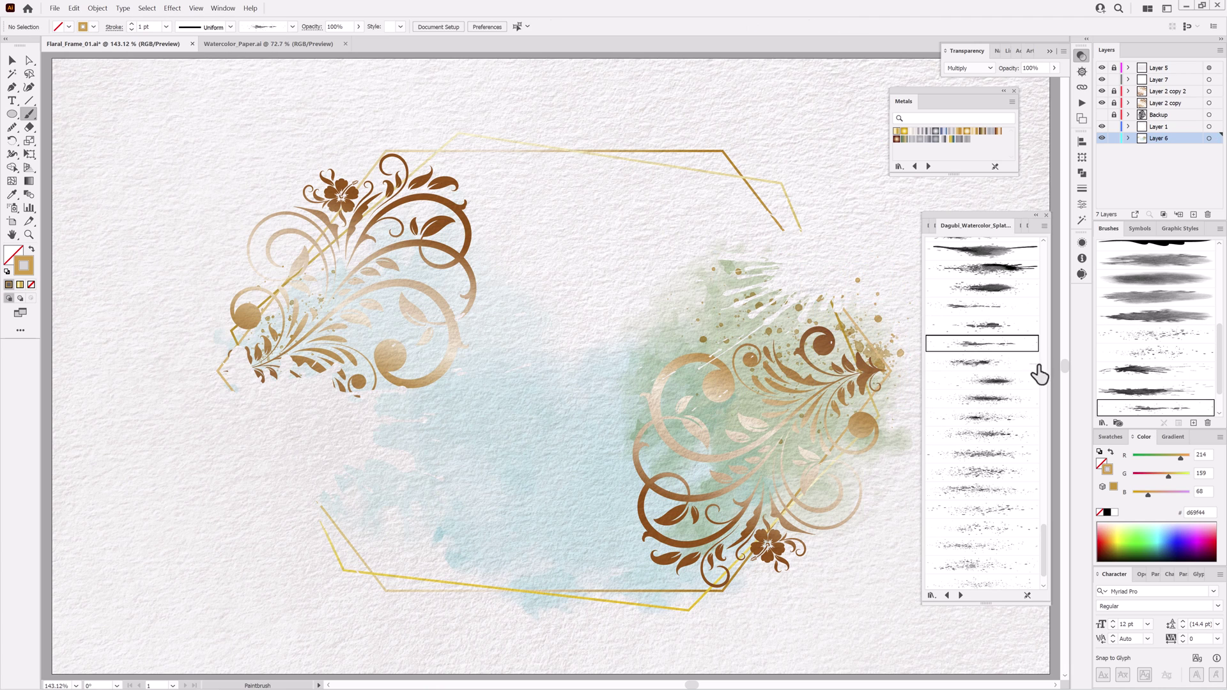
Paint a golden brown splatter over the tip of the left ornament with a different splatter brush.
{"action": "left_click", "coordinate": [978, 307]}
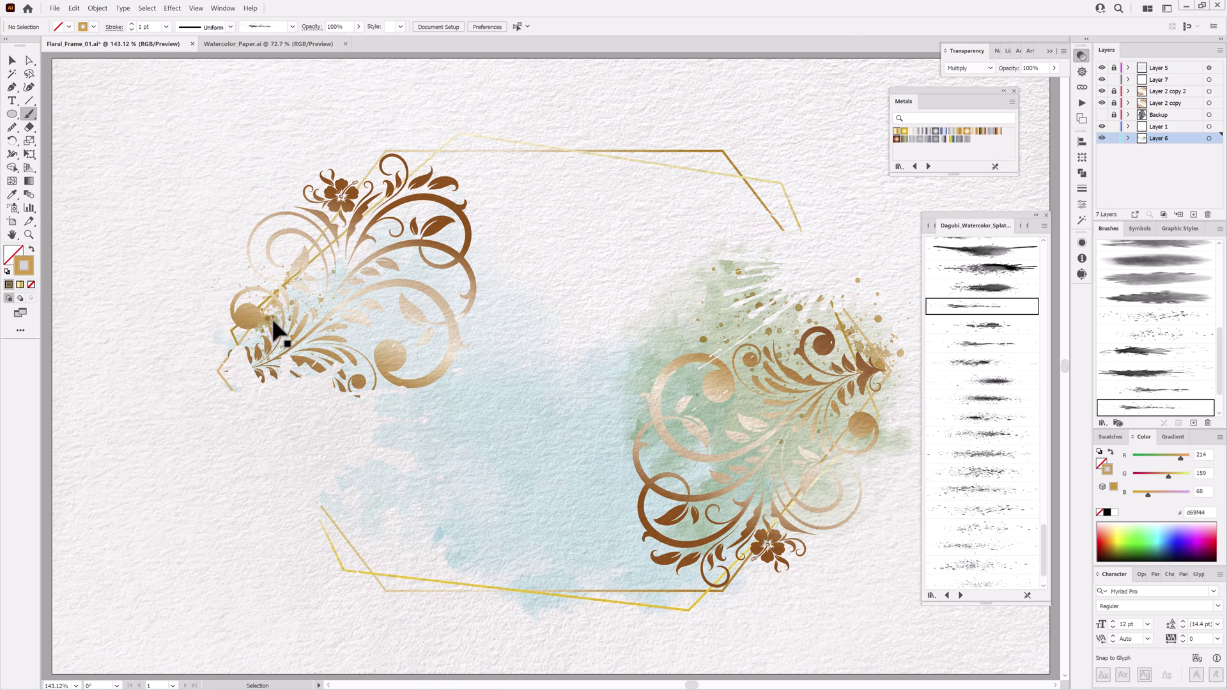
{"action": "left_click_drag", "start_coordinate": [276, 308], "coordinate": [231, 348]}
{"action": "left_click", "coordinate": [857, 75], "text": "ctrl"}
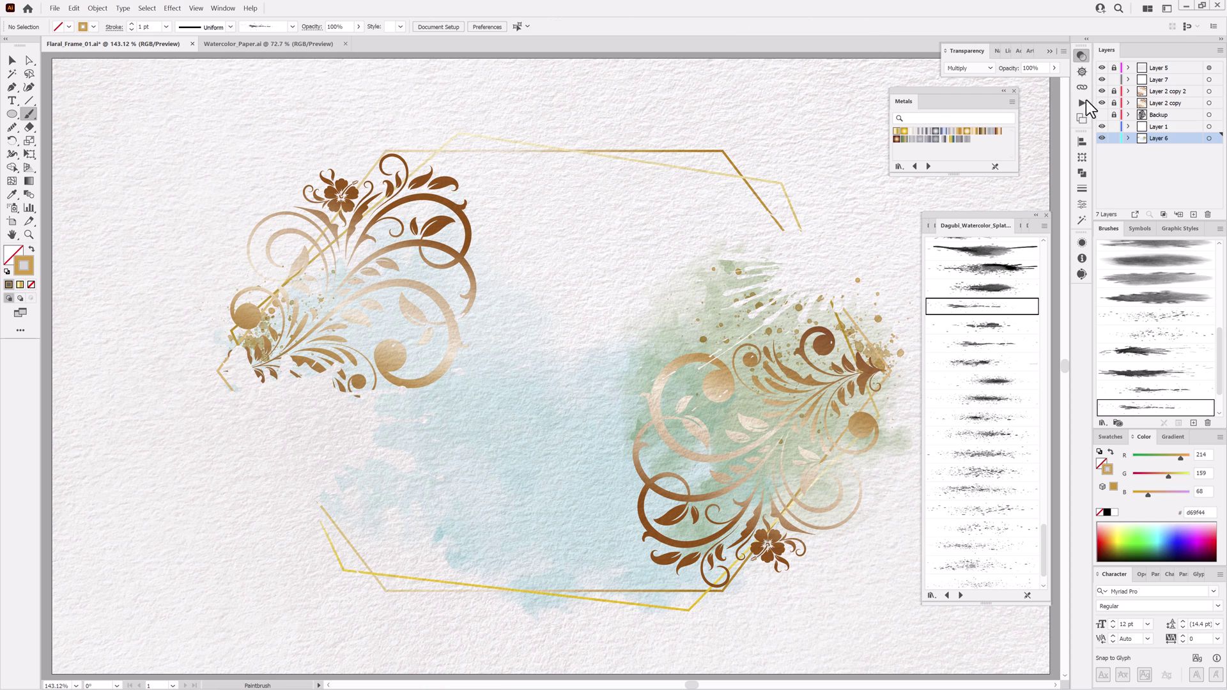
Unlock and duplicate Layer 2 copy, and target the lower of the two left-ornament layers.
{"action": "left_click", "coordinate": [1187, 105]}
{"action": "left_click_drag", "start_coordinate": [1181, 109], "coordinate": [1194, 214]}
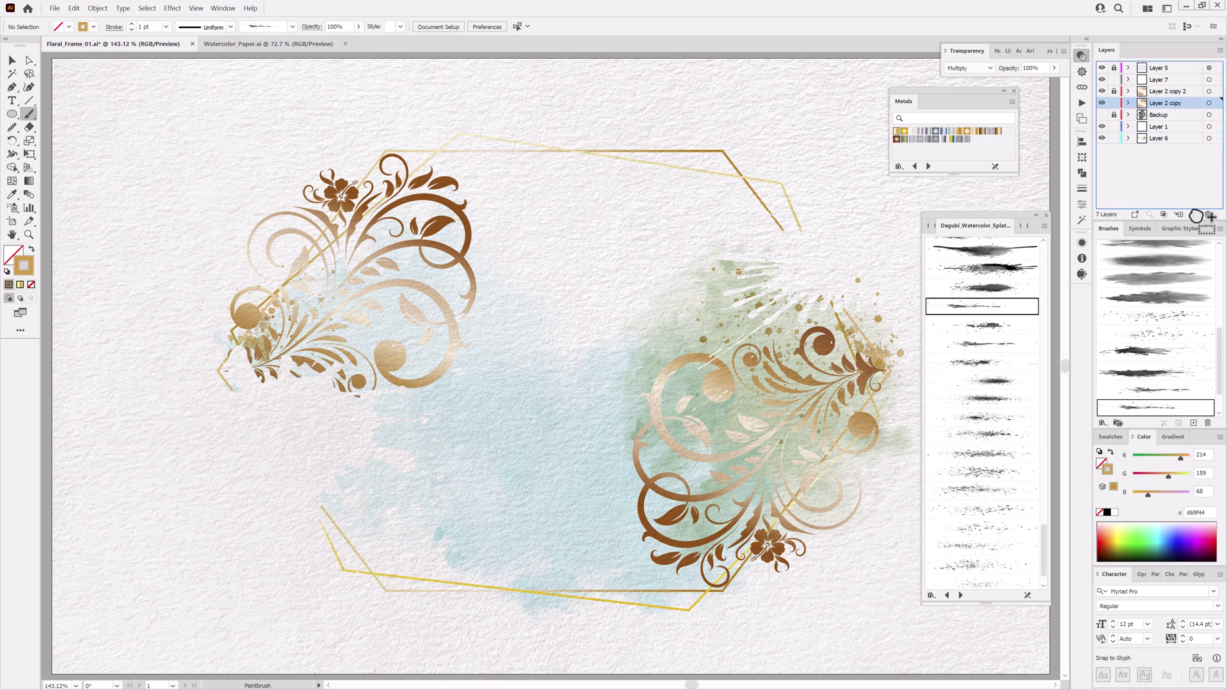
{"action": "left_click", "coordinate": [1209, 114]}
Offset the lower left-ornament copy slightly with Free Transform, to about 87.9 by 86.8 mm, and fill it white.
{"action": "key", "text": "e"}
{"action": "left_click_drag", "start_coordinate": [305, 345], "coordinate": [384, 326]}
{"action": "left_click_drag", "start_coordinate": [408, 317], "coordinate": [581, 349]}
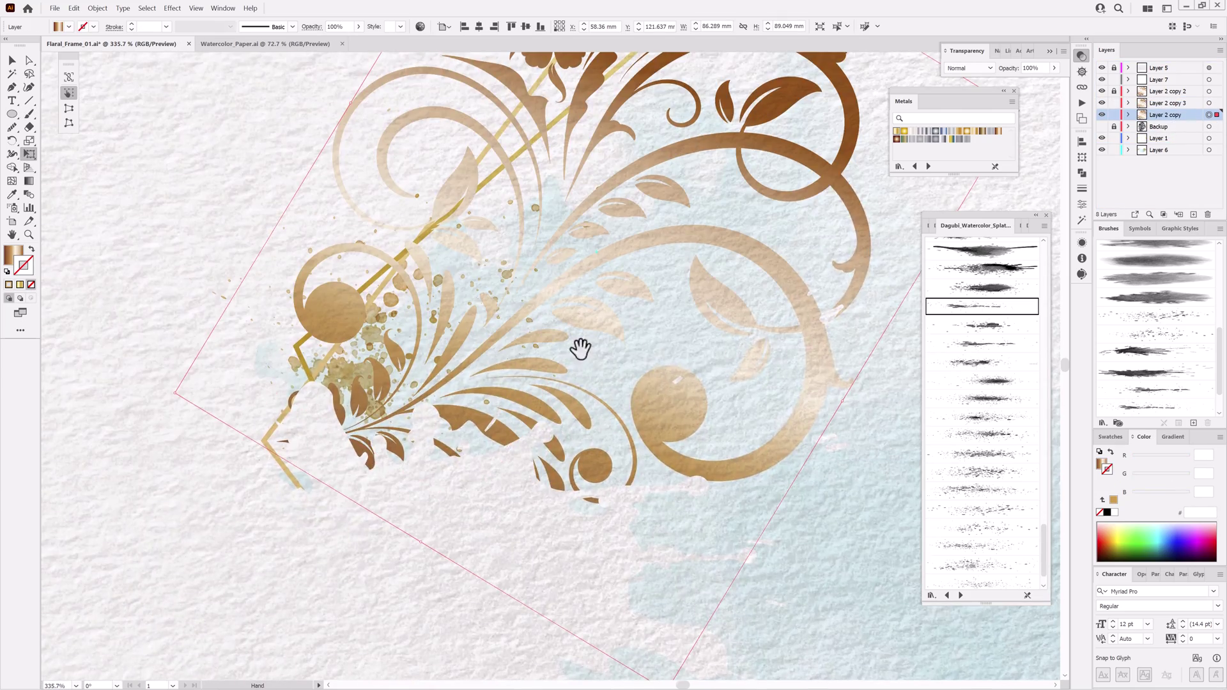
{"action": "left_click_drag", "start_coordinate": [722, 304], "coordinate": [620, 341]}
{"action": "mouse_move", "coordinate": [796, 228]}
{"action": "left_mouse_down"}
{"action": "mouse_move", "coordinate": [649, 279]}
{"action": "mouse_move", "coordinate": [658, 301]}
{"action": "mouse_move", "coordinate": [653, 291]}
{"action": "left_mouse_up"}
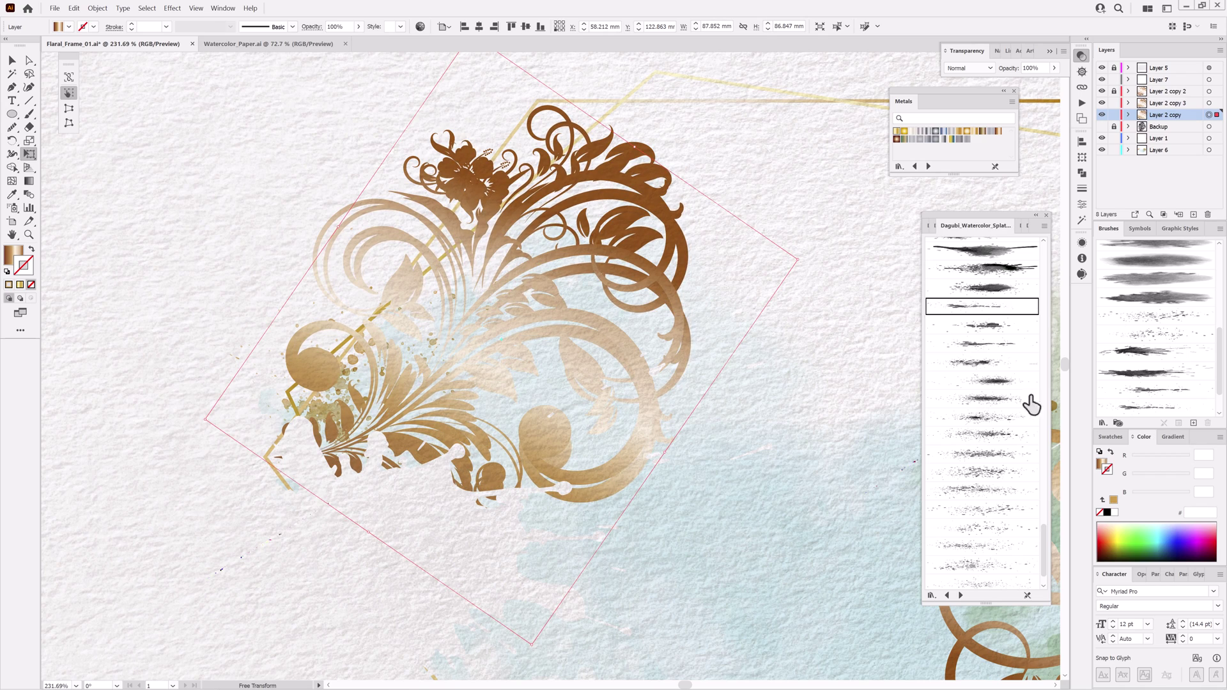
{"action": "left_click", "coordinate": [1114, 513]}
Unlock and duplicate Layer 2 copy 2, and target the lower of the two right-ornament layers.
{"action": "left_click_drag", "start_coordinate": [825, 412], "coordinate": [722, 399]}
{"action": "left_click_drag", "start_coordinate": [716, 409], "coordinate": [341, 322]}
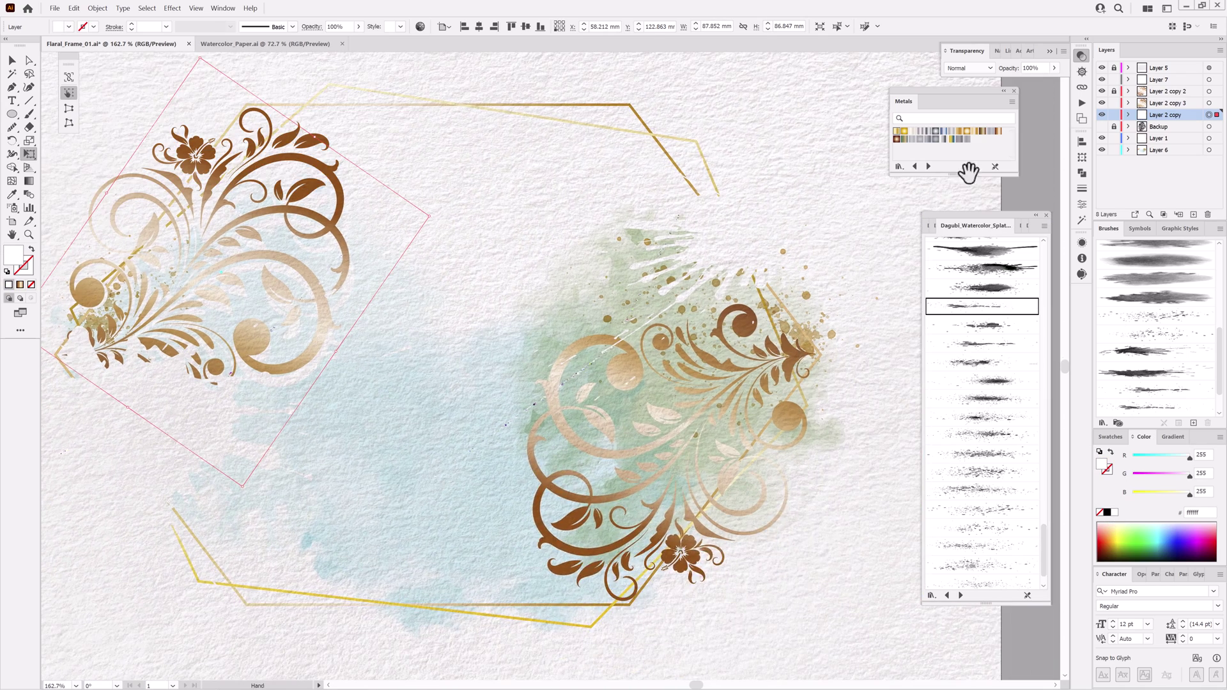
{"action": "left_click", "coordinate": [1155, 91]}
{"action": "left_click", "coordinate": [1113, 91]}
{"action": "left_click_drag", "start_coordinate": [1167, 91], "coordinate": [1194, 215]}
{"action": "left_click", "coordinate": [1208, 104]}
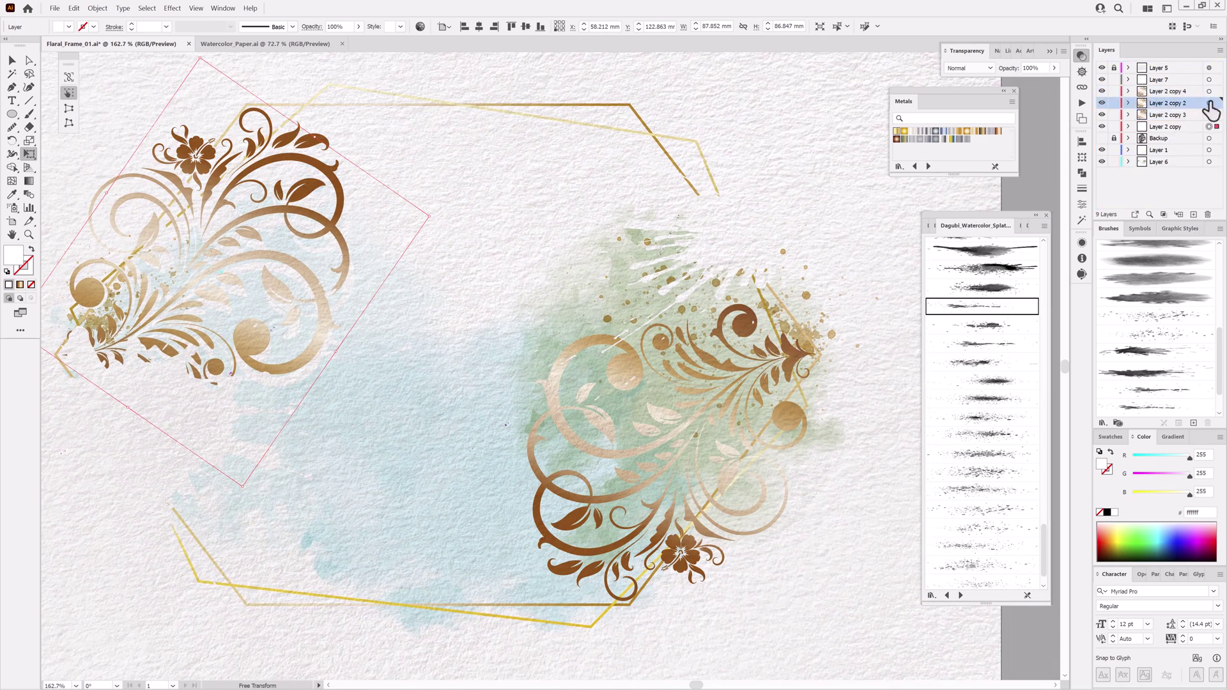
Shift the lower right-ornament copy slightly down and to the side with Free Transform as an offset shadow.
{"action": "left_click_drag", "start_coordinate": [489, 414], "coordinate": [484, 421]}
{"action": "left_click", "coordinate": [701, 438], "text": "ctrl"}
{"action": "left_click_drag", "start_coordinate": [842, 244], "coordinate": [842, 249]}
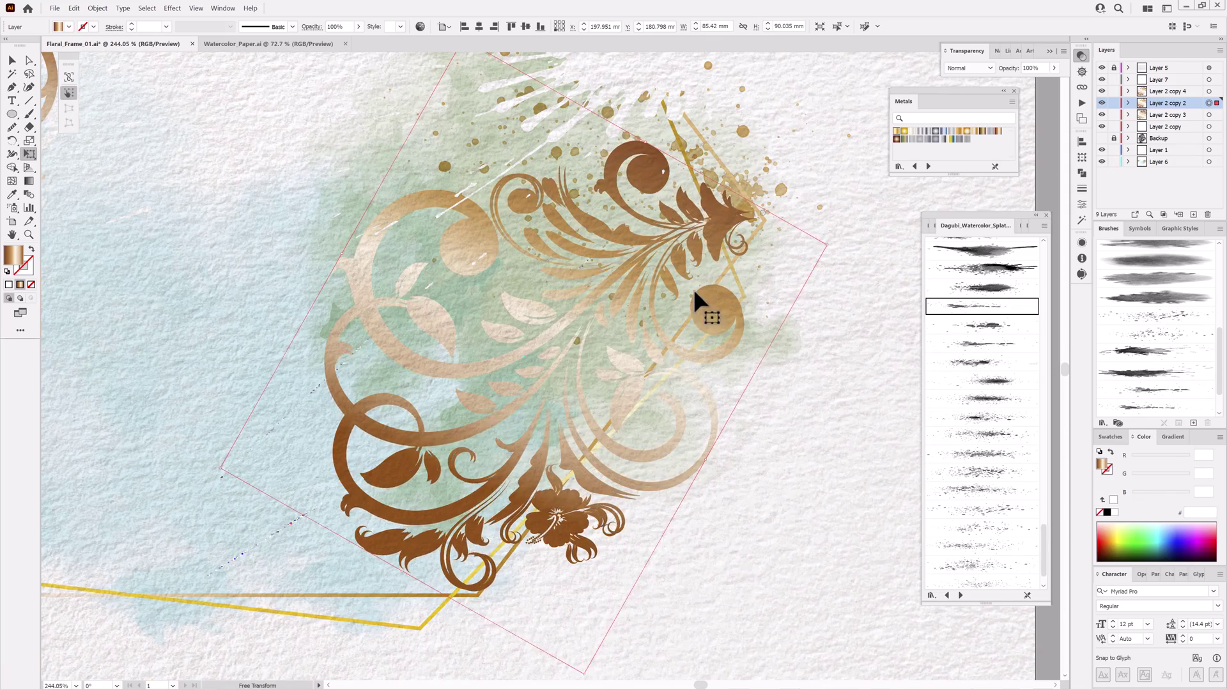
{"action": "left_click_drag", "start_coordinate": [694, 291], "coordinate": [697, 298]}
Try different brown swatches on the offset right-ornament copy and fill it with a medium grey-brown.
{"action": "left_click", "coordinate": [1110, 436]}
{"action": "left_click", "coordinate": [1120, 496]}
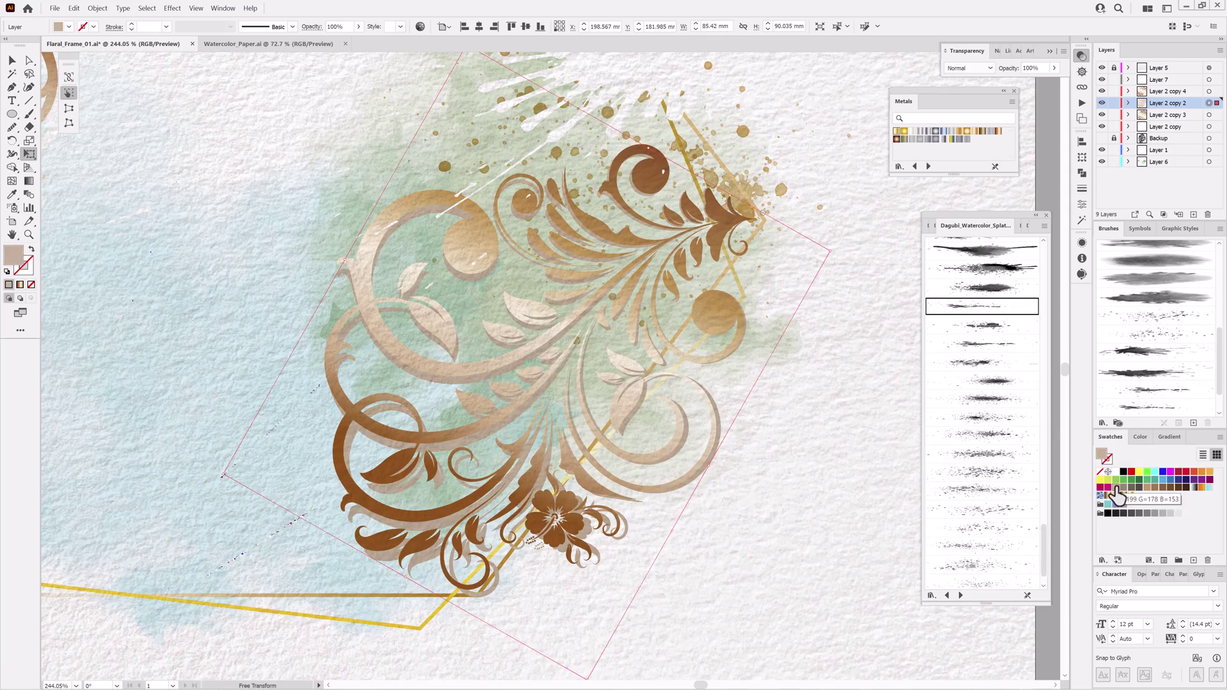
{"action": "left_click", "coordinate": [673, 439], "text": "ctrl+alt"}
{"action": "left_click_drag", "start_coordinate": [577, 449], "coordinate": [600, 423]}
{"action": "left_click", "coordinate": [1132, 488]}
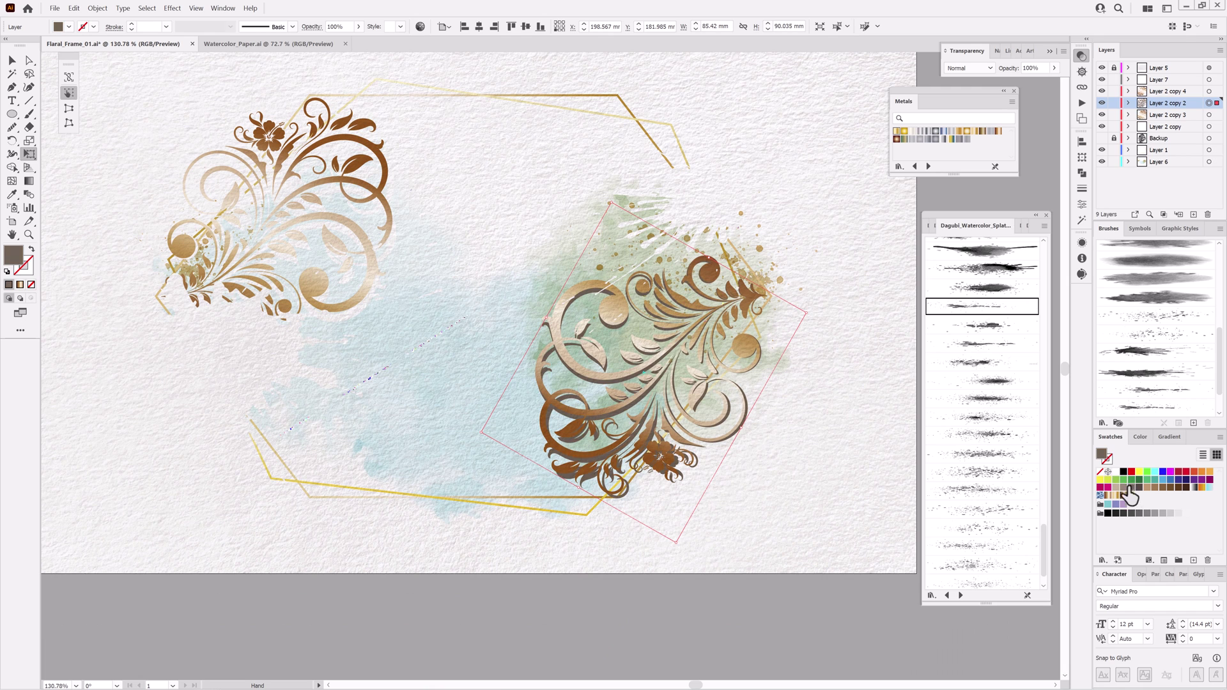
{"action": "left_click", "coordinate": [1124, 488]}
{"action": "key", "text": "ctrl+0"}
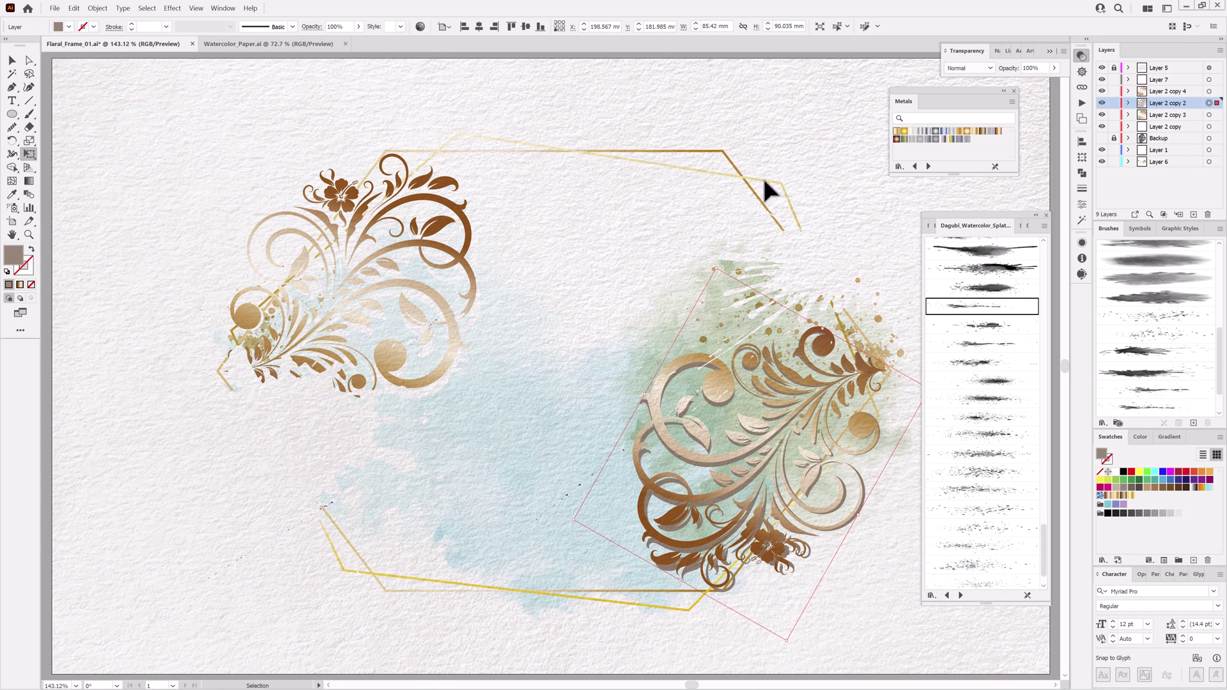
Close the floating panels, and select all unlocked artwork and nudge it left on the page.
{"action": "left_click", "coordinate": [1049, 51]}
{"action": "left_click", "coordinate": [1047, 215]}
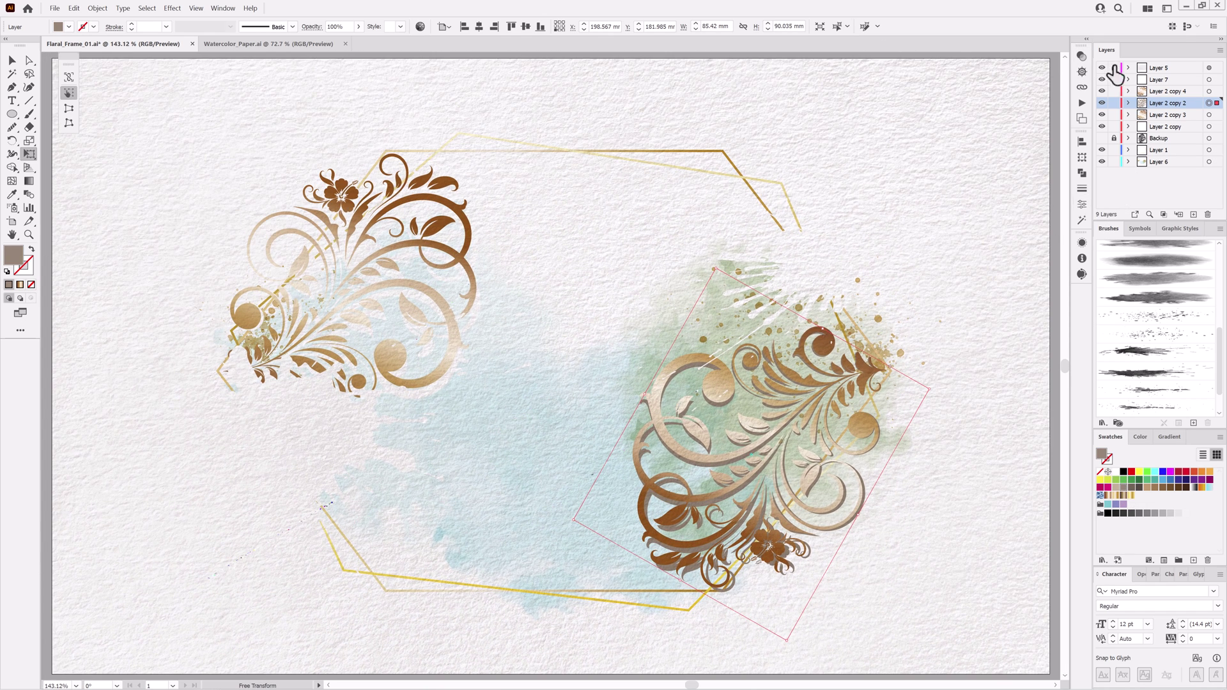
{"action": "left_click", "coordinate": [147, 8]}
{"action": "left_click", "coordinate": [154, 20]}
{"action": "key", "text": "shift+Left"}
{"action": "key", "text": "shift+Left"}
{"action": "key", "text": "shift+Left"}
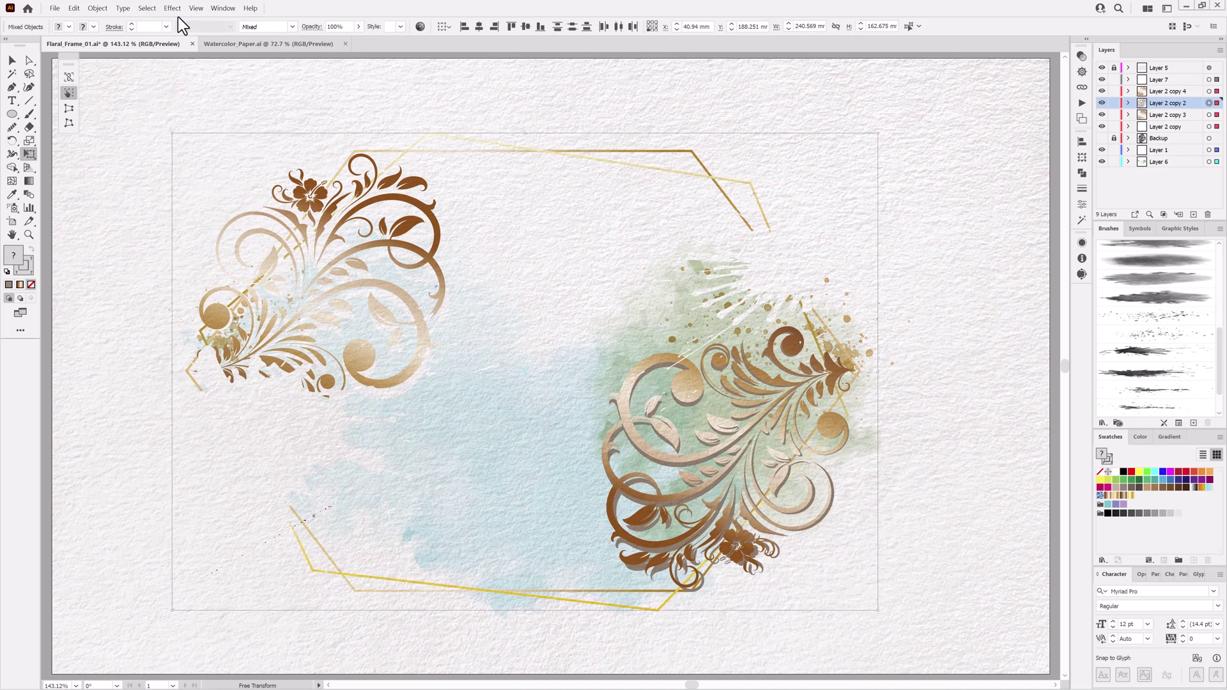